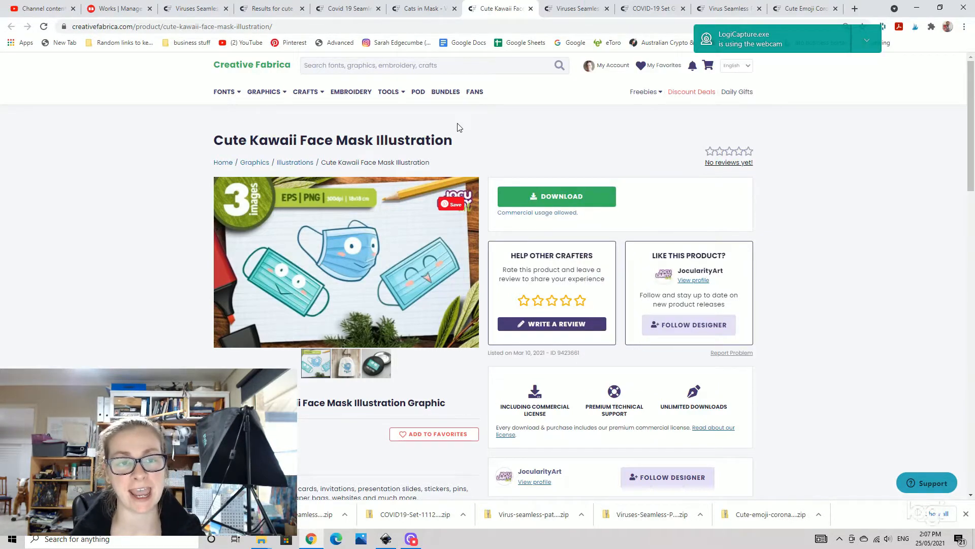
# - Browse the downloaded COVID-themed graphic product pages open in the browser tabs
pyautogui.click(576, 12)
pyautogui.click(629, 12)
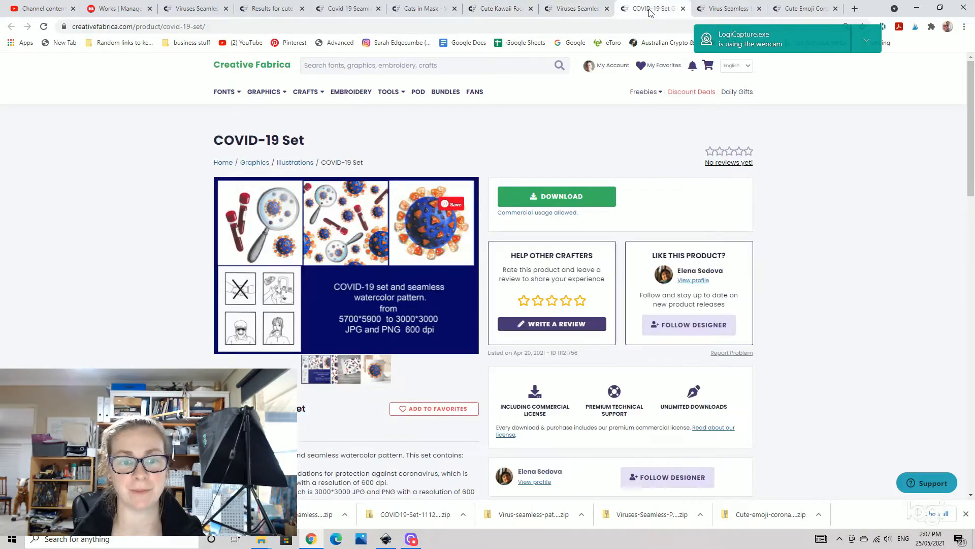
pyautogui.click(716, 12)
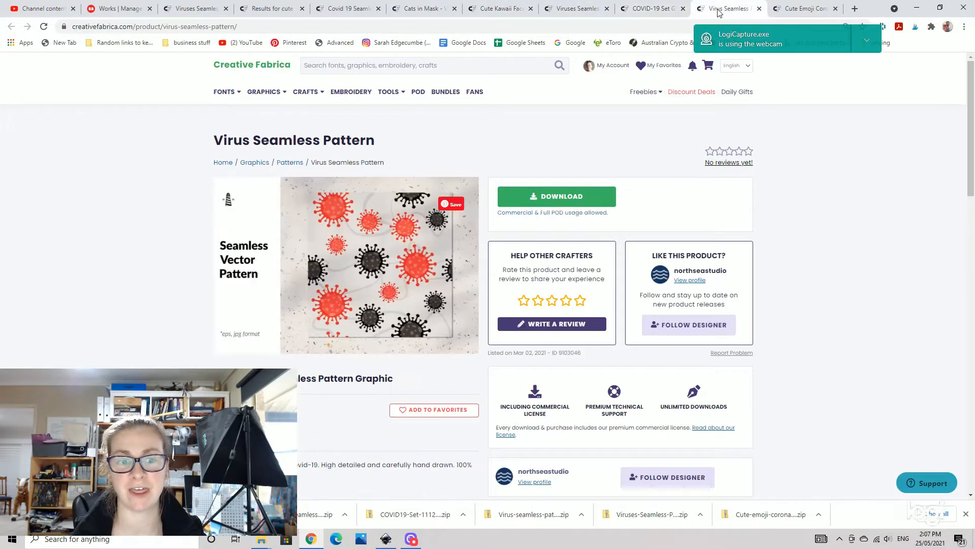
pyautogui.click(819, 12)
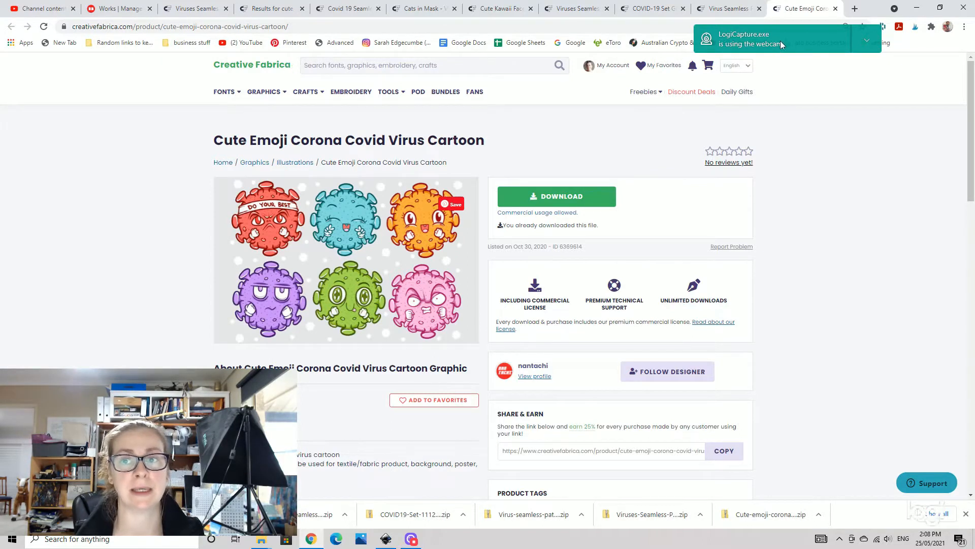
pyautogui.moveTo(782, 39); pyautogui.dragTo(671, 39)
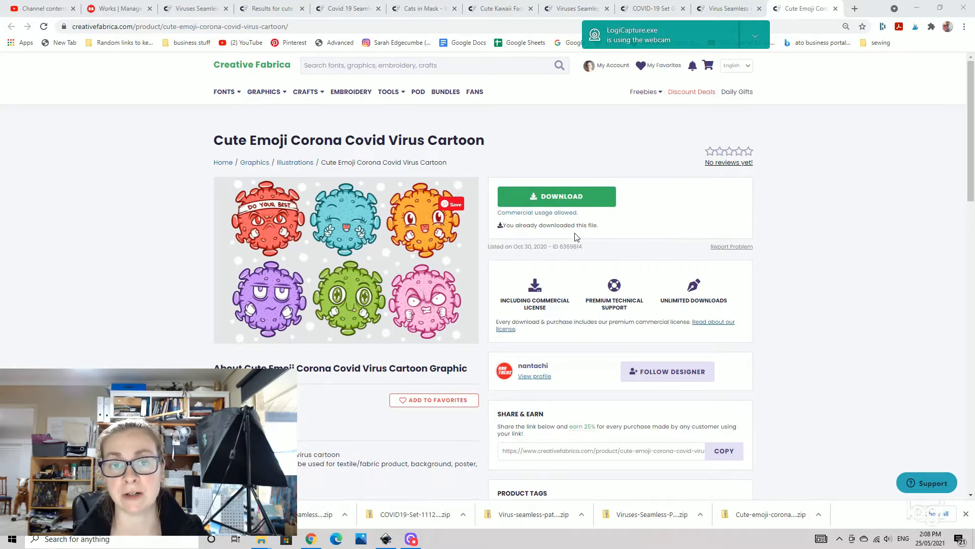
pyautogui.scroll(-2, 590, 225)
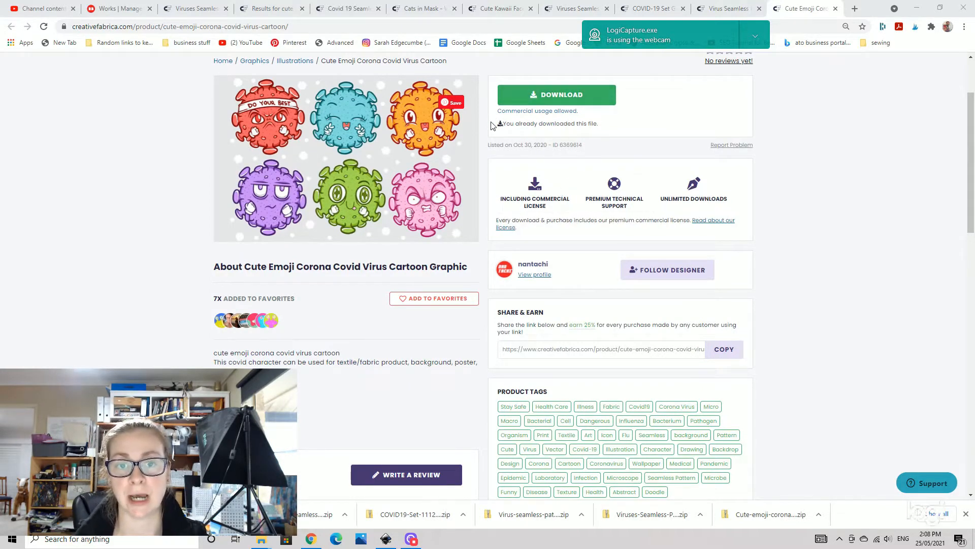
pyautogui.click(500, 9)
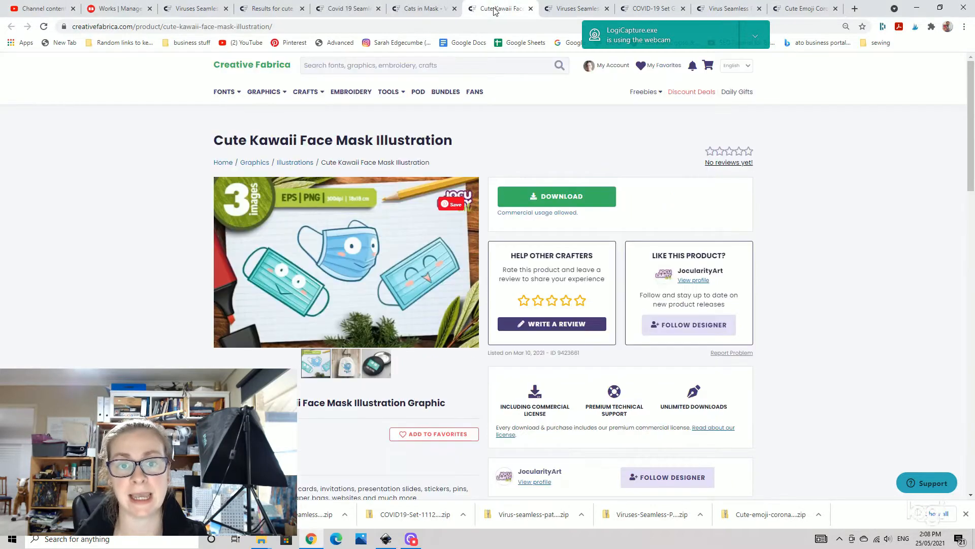
pyautogui.click(413, 11)
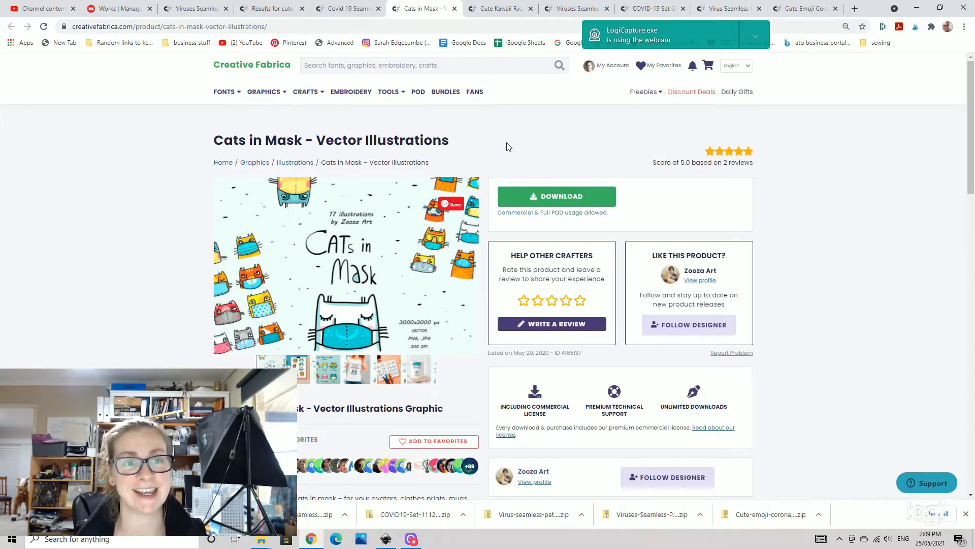
pyautogui.click(353, 12)
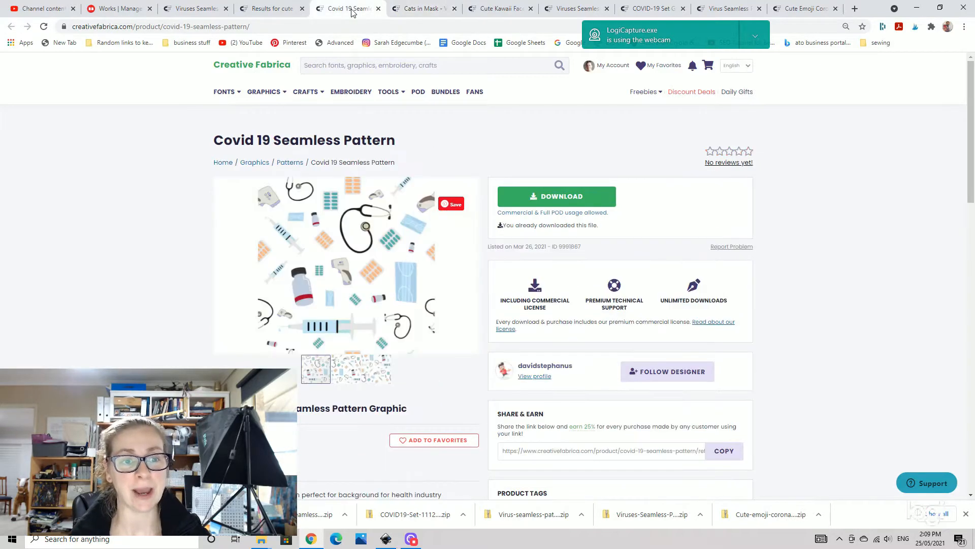
pyautogui.click(303, 11)
pyautogui.click(406, 15)
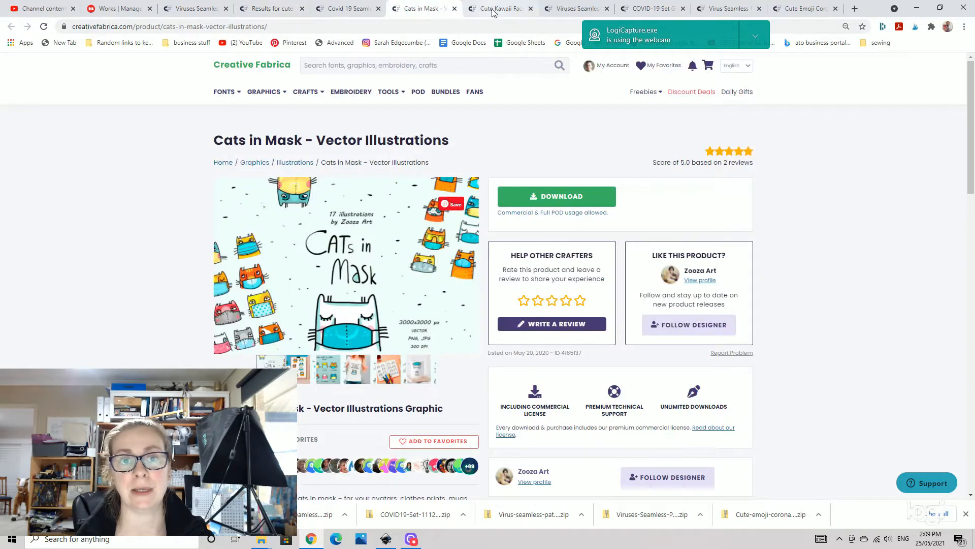
pyautogui.click(275, 9)
pyautogui.click(351, 9)
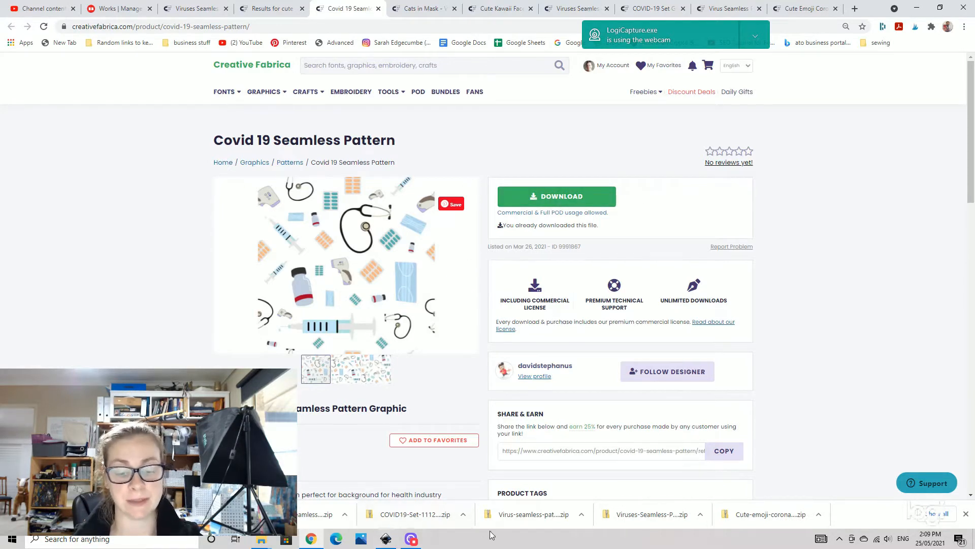
# - Try to extract all files from the Virus-seamless-pattern zip download, closing the extraction windows
pyautogui.click(525, 515)
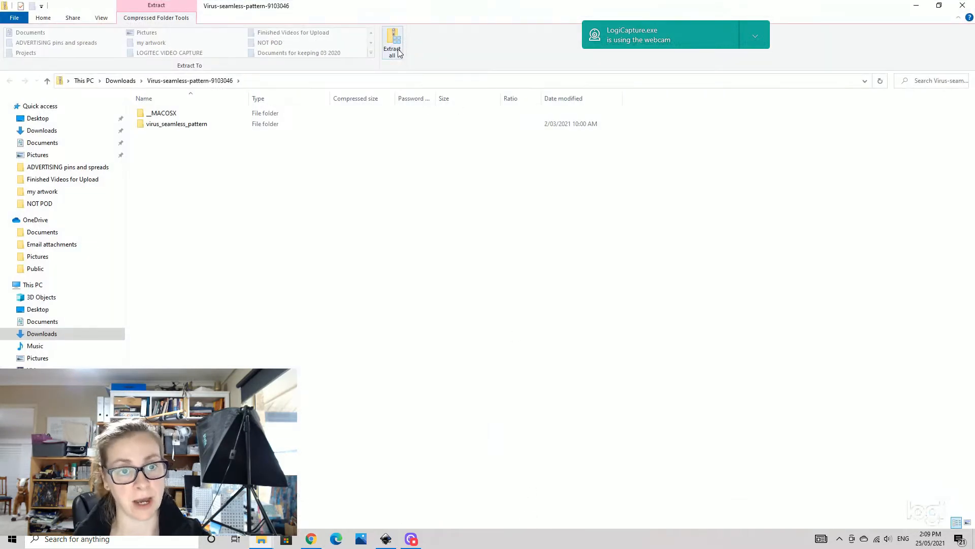
pyautogui.click(394, 44)
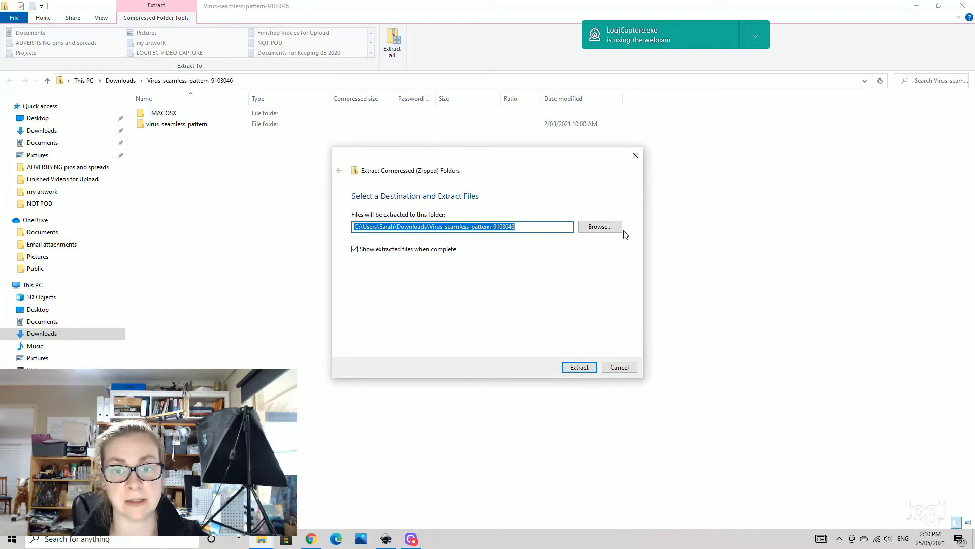
pyautogui.click(583, 368)
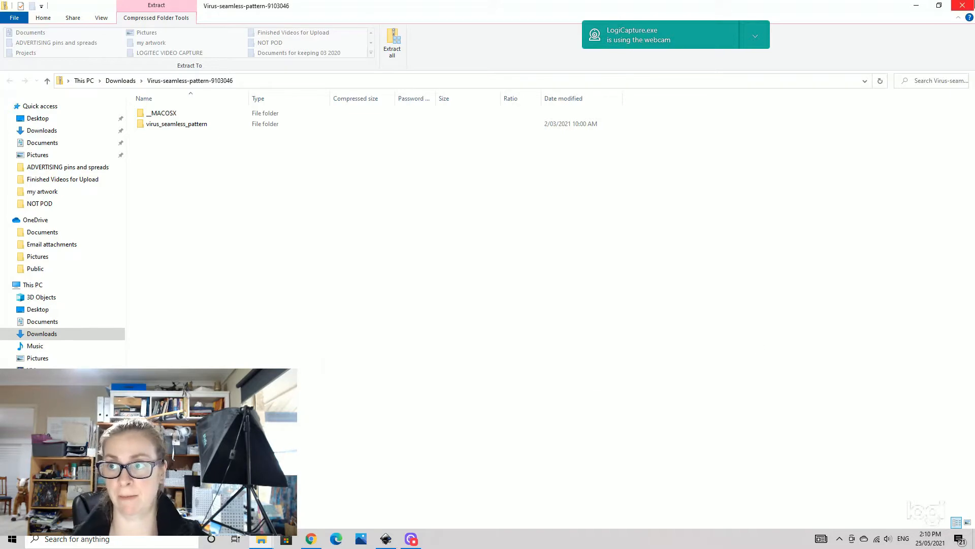
pyautogui.click(963, 5)
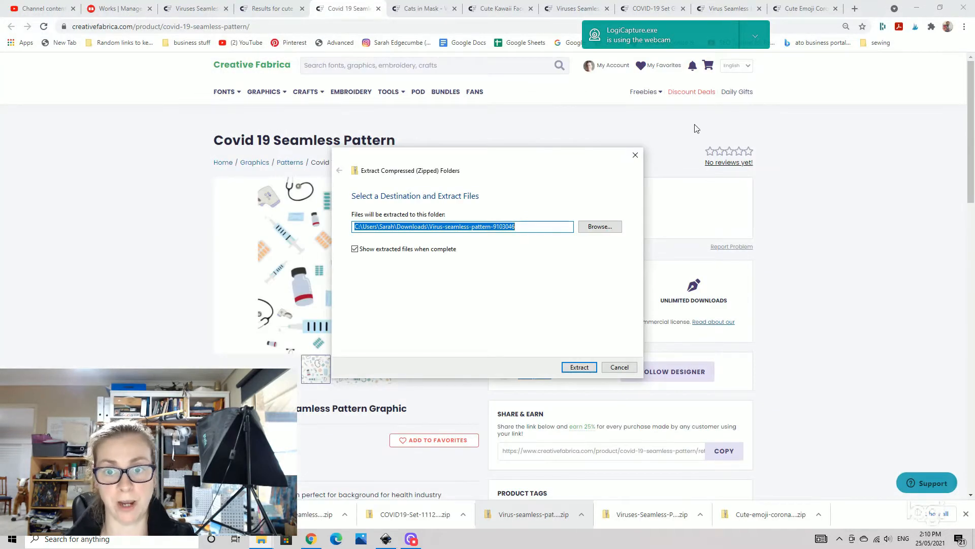
pyautogui.click(634, 155)
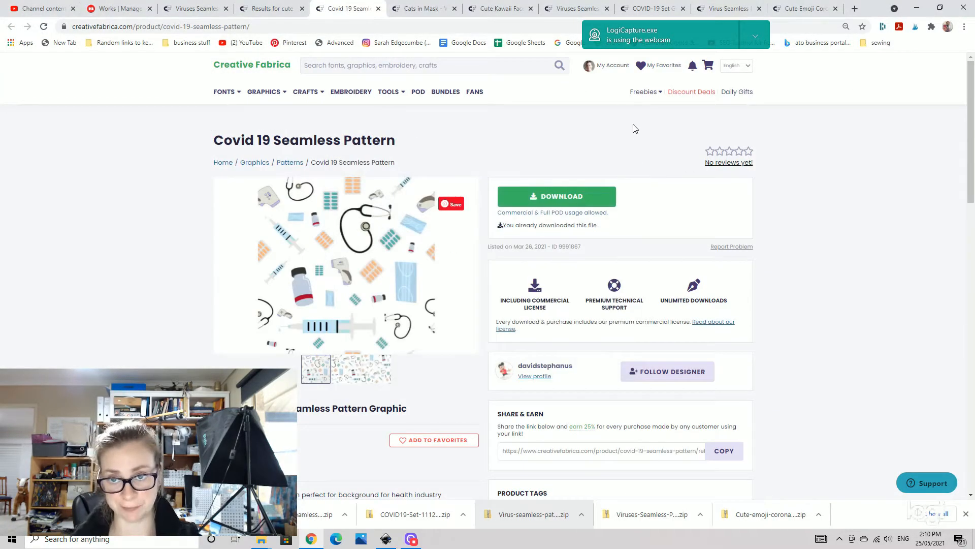
# - Switch to Inkscape and start a new document from the Seamless Pattern template
pyautogui.click(387, 541)
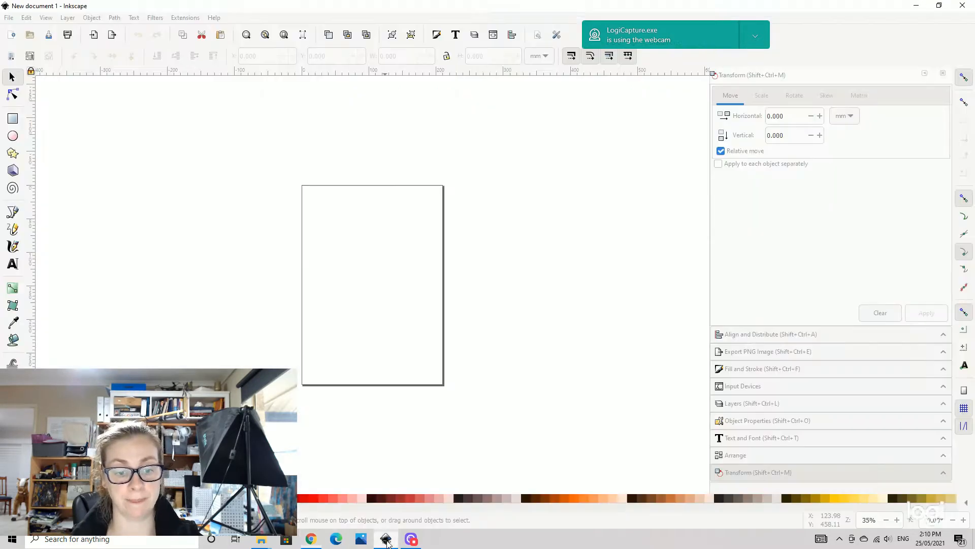
pyautogui.click(10, 20)
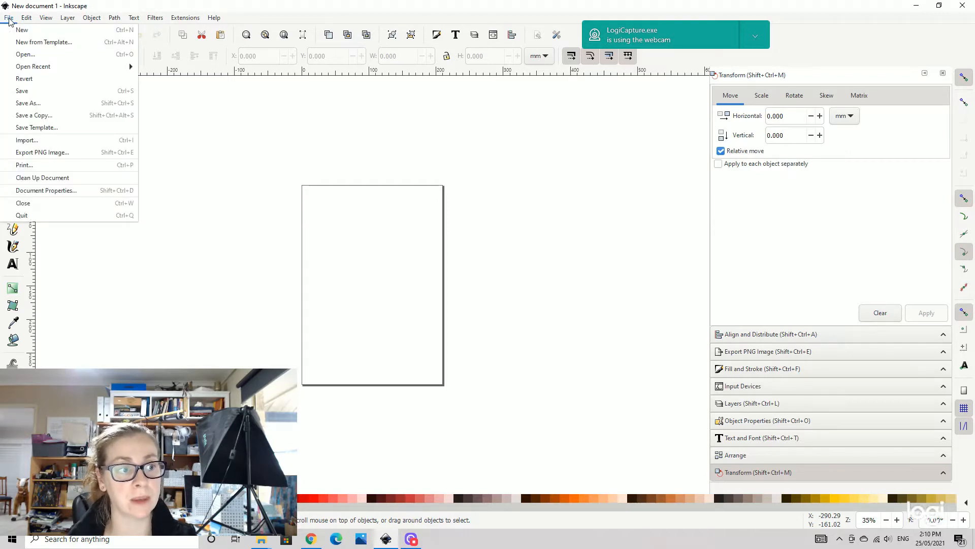
pyautogui.click(54, 42)
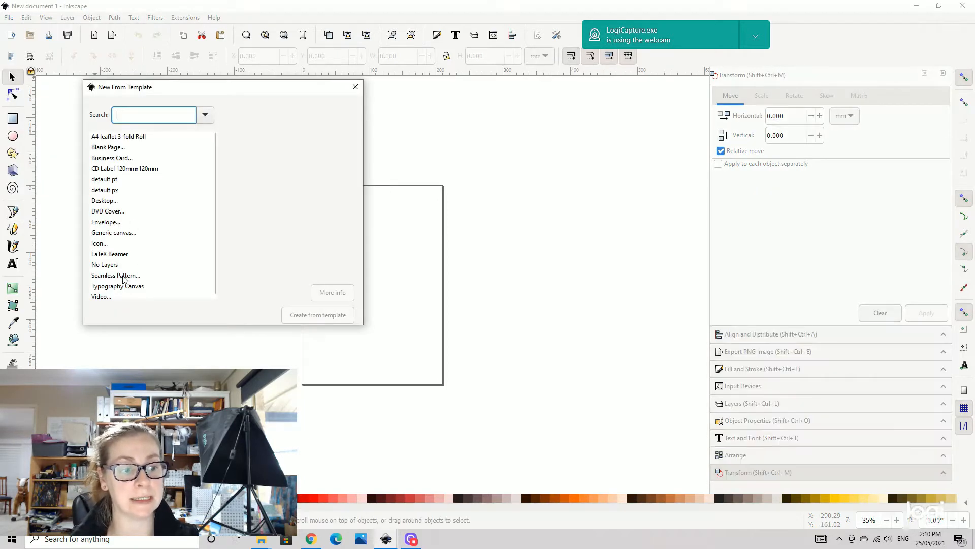
pyautogui.click(128, 276)
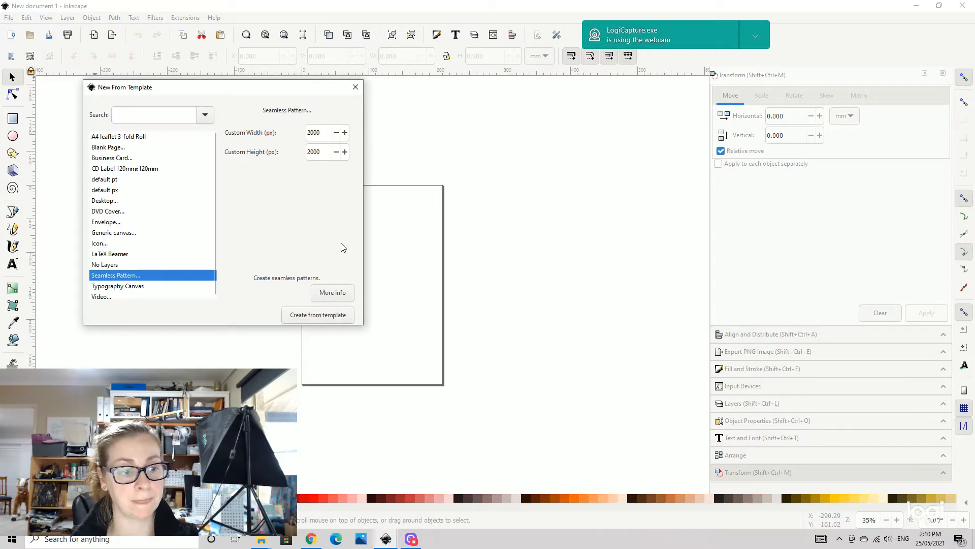
# - Set the seamless pattern's custom width and height to 1000 px each and create it from the template
pyautogui.doubleClick(327, 134)
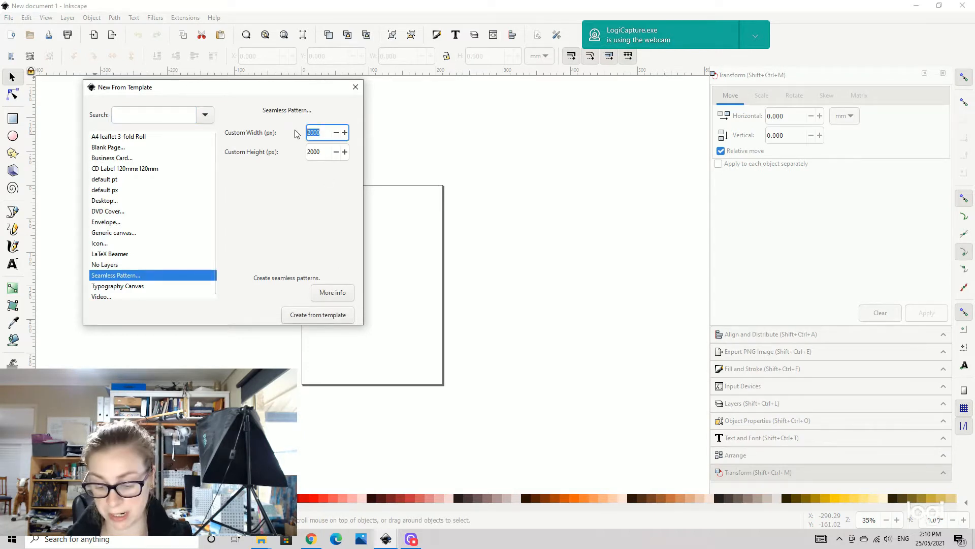
pyautogui.write('1000')
pyautogui.doubleClick(329, 152)
pyautogui.write('1000')
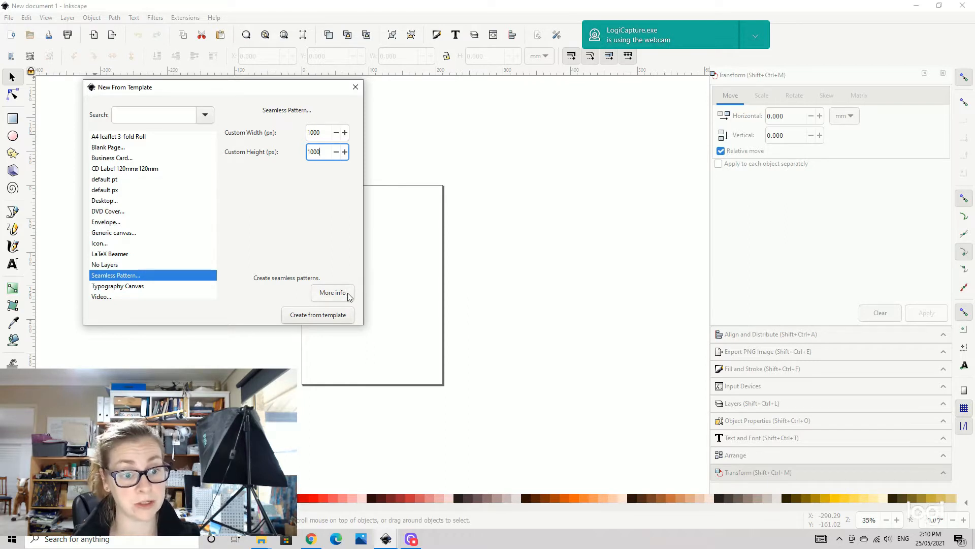
pyautogui.click(331, 316)
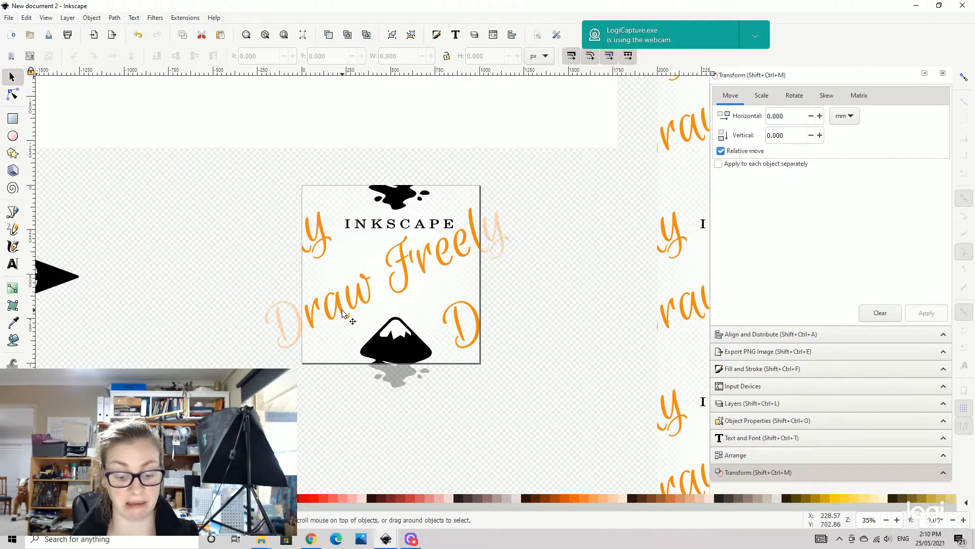
# - Zoom out to examine the seamless pattern template's instructions and preview
pyautogui.press('-')
pyautogui.press('-')
pyautogui.press('-')
pyautogui.press('-')
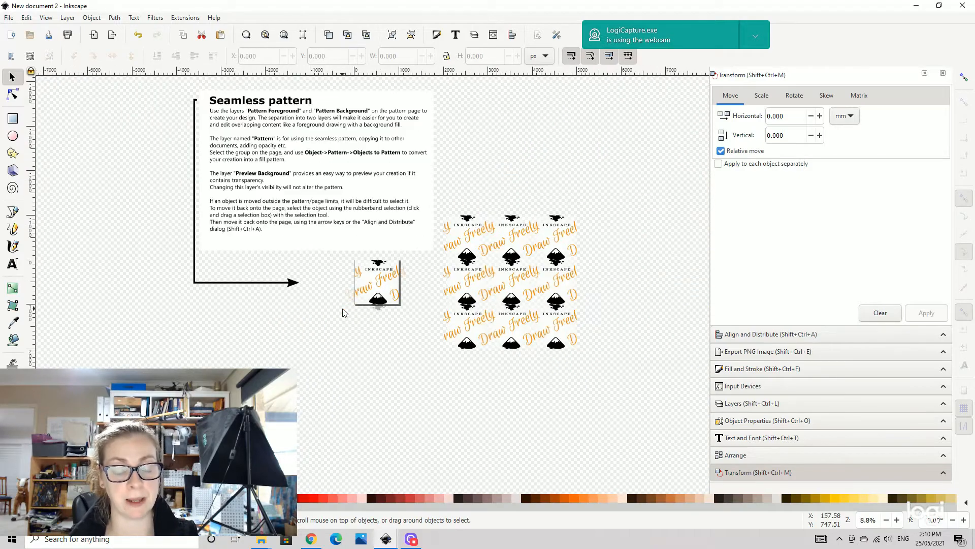
pyautogui.press('-')
pyautogui.press('+')
pyautogui.press('+')
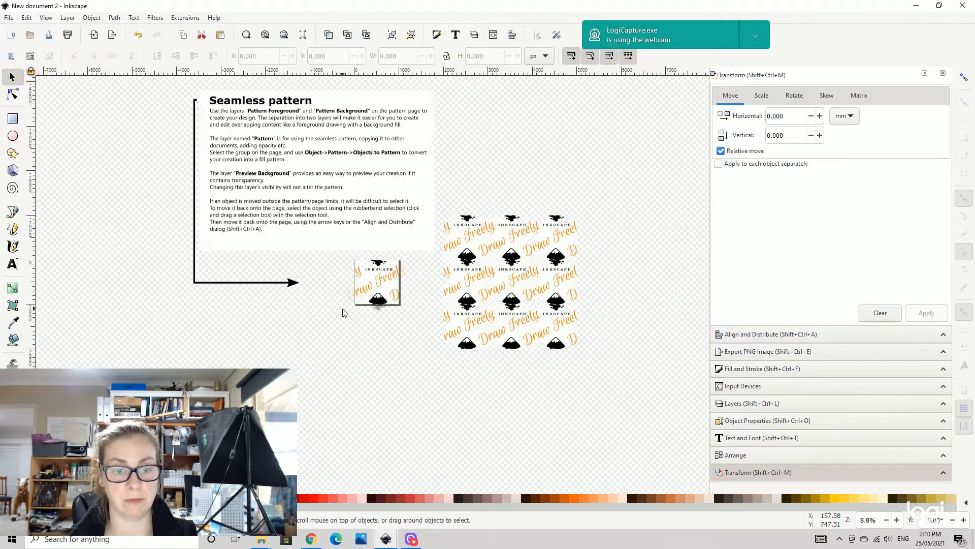
pyautogui.press('-')
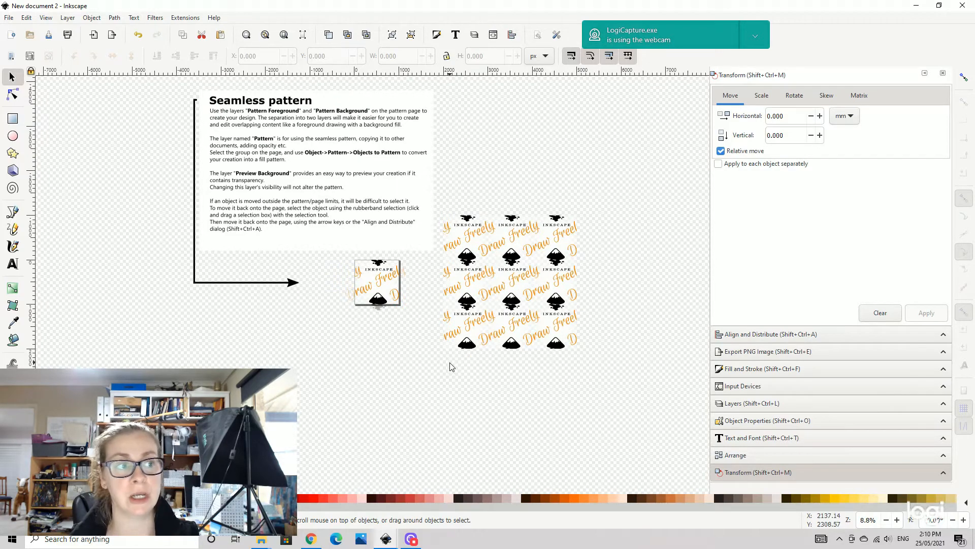
pyautogui.click(9, 19)
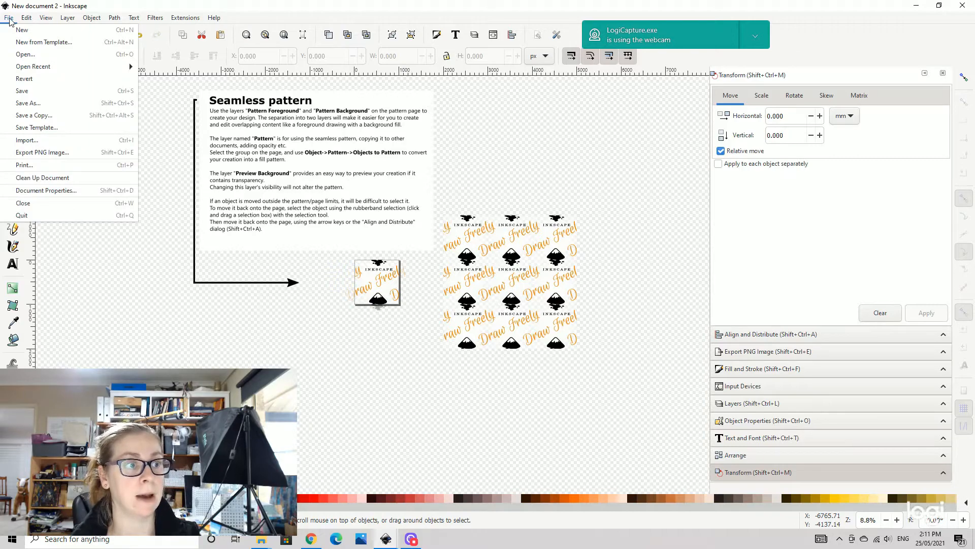
pyautogui.click(9, 18)
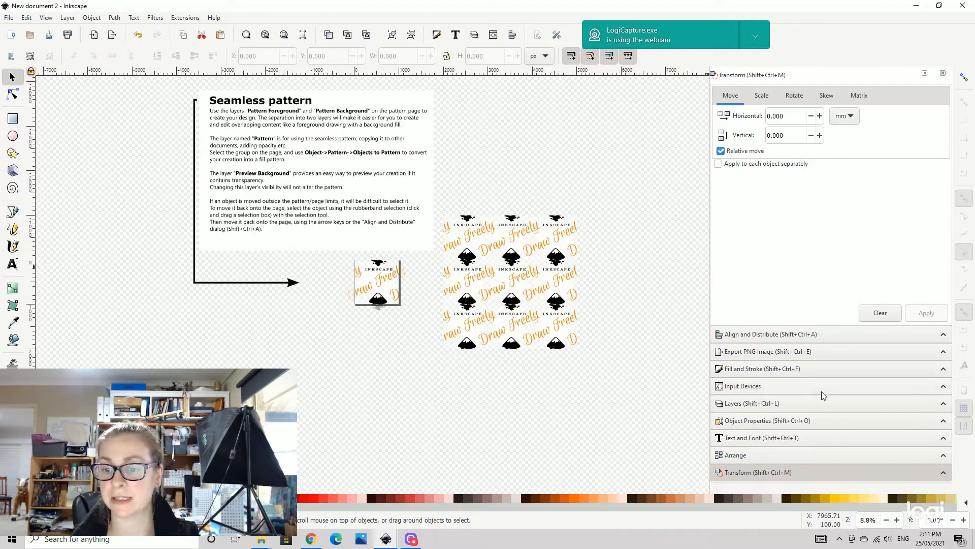
# - Open the Layers panel and expand the Pattern layers to show Pattern Foreground and Pattern Background
pyautogui.click(749, 403)
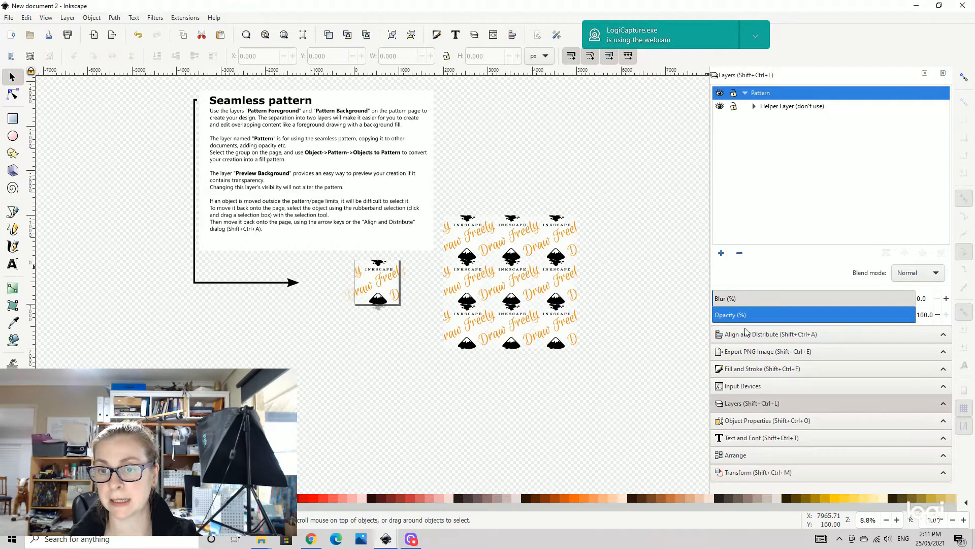
pyautogui.doubleClick(776, 107)
pyautogui.click(793, 121)
pyautogui.click(802, 135)
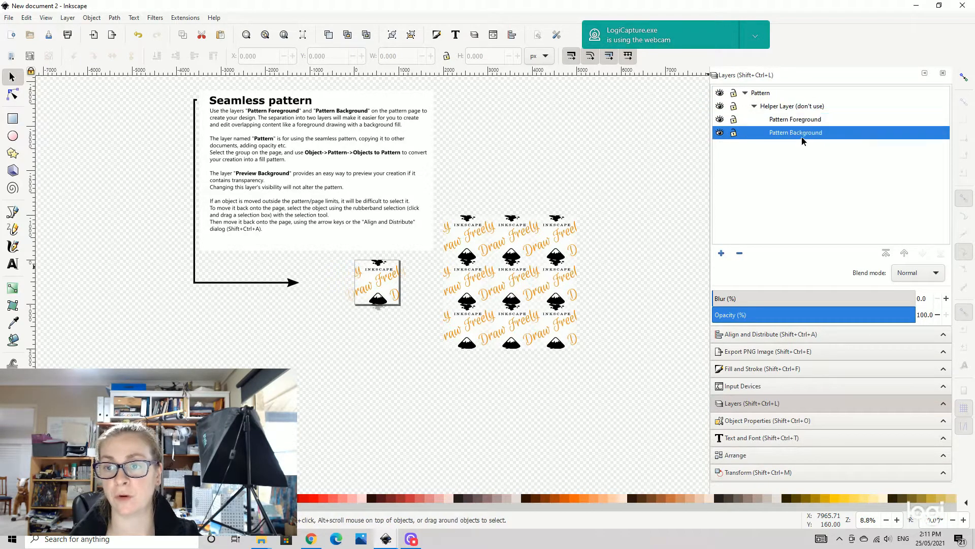
pyautogui.click(804, 120)
pyautogui.click(808, 134)
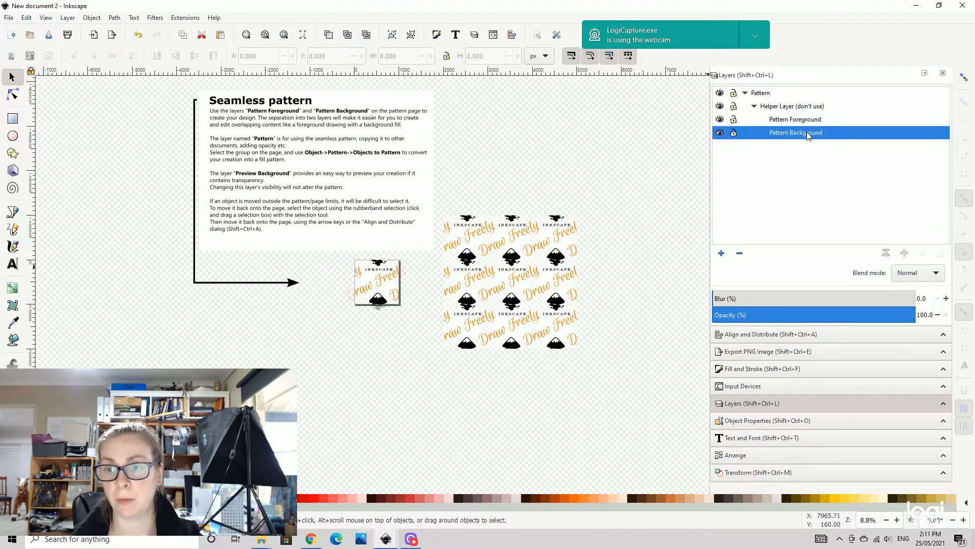
# - Delete the sample logo, text and mountain objects from the pattern tile
pyautogui.click(378, 268)
pyautogui.press('Delete')
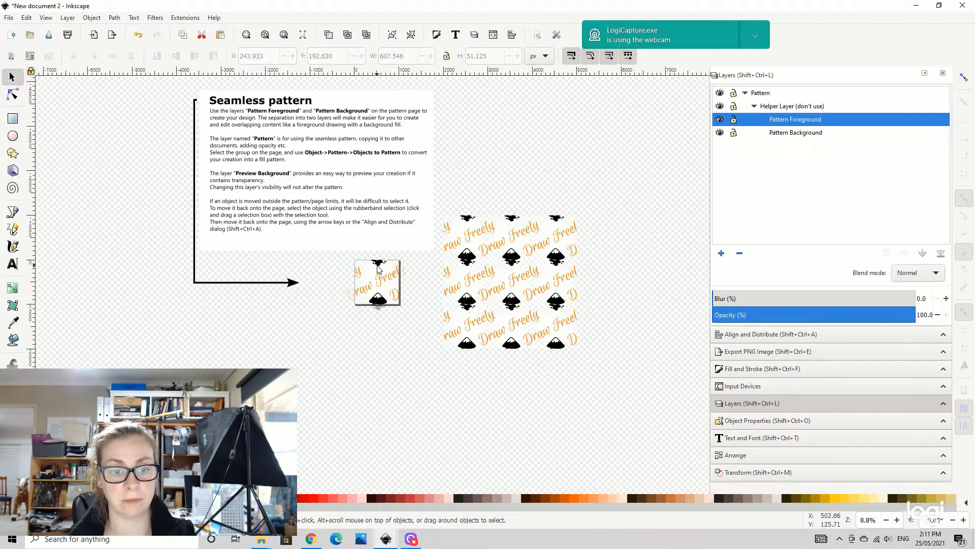
pyautogui.click(379, 271)
pyautogui.press('Delete')
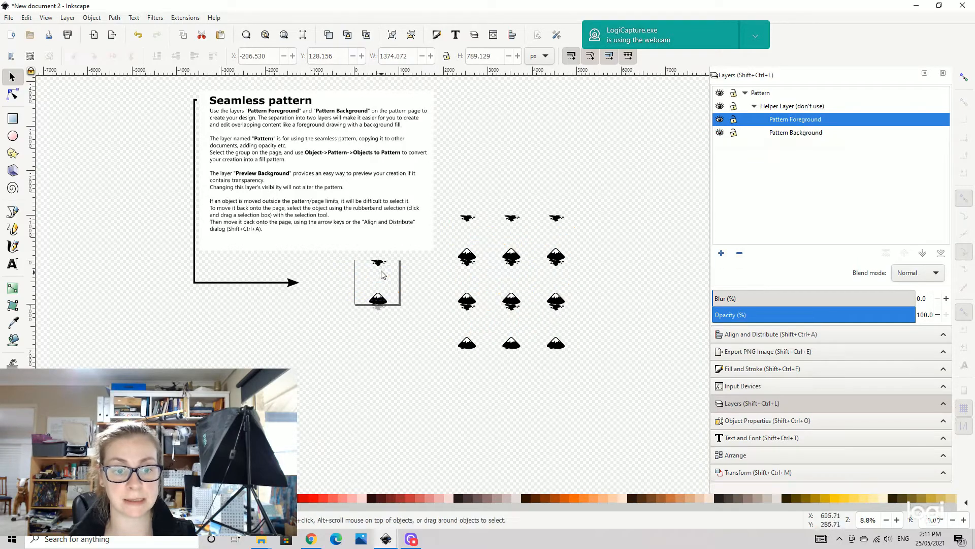
pyautogui.click(379, 298)
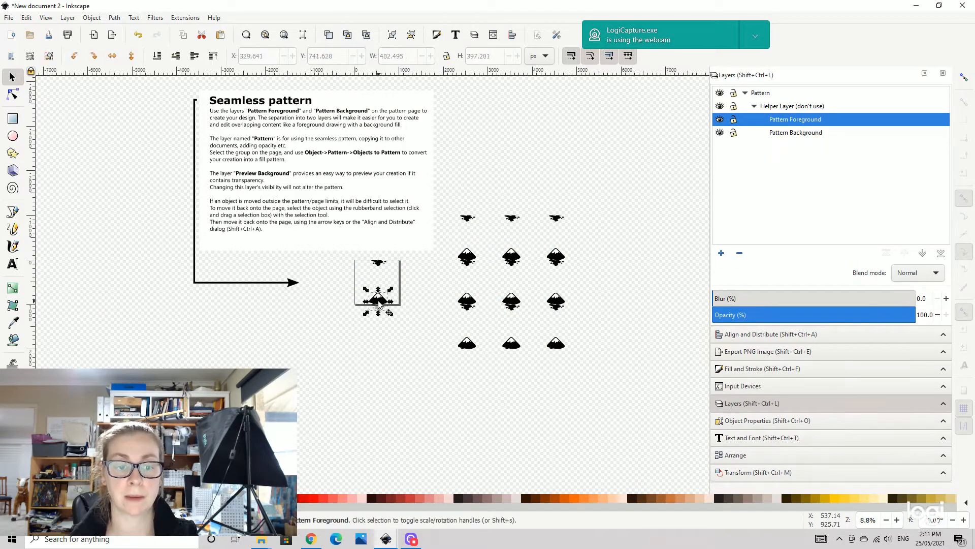
pyautogui.press('Delete')
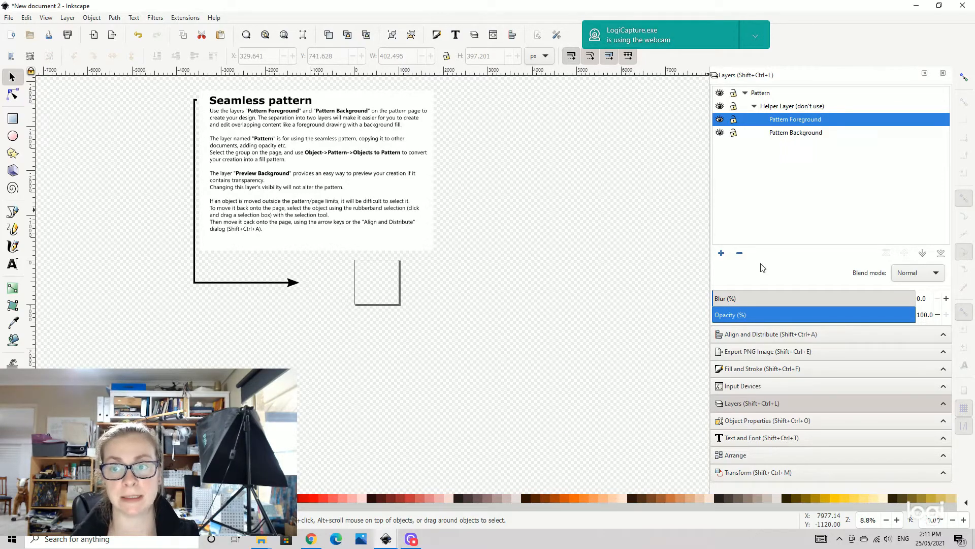
# - Save the document as MASK COVID TUTORIAL MAY 2021, replacing the existing file
pyautogui.click(7, 19)
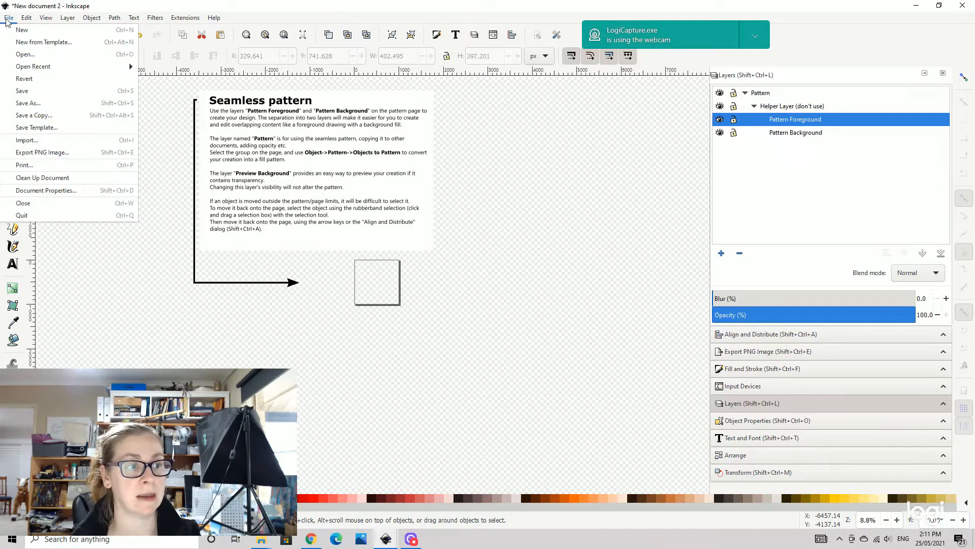
pyautogui.click(39, 103)
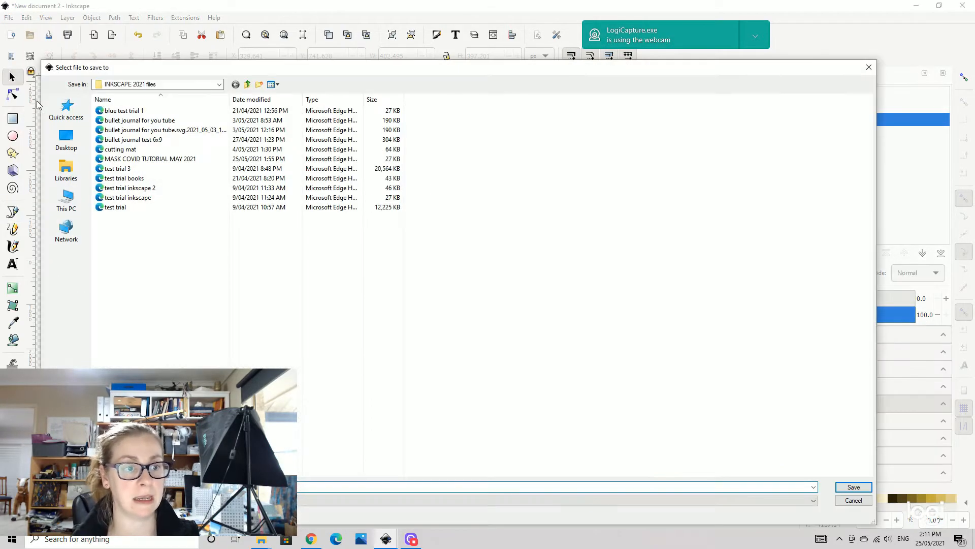
pyautogui.click(155, 159)
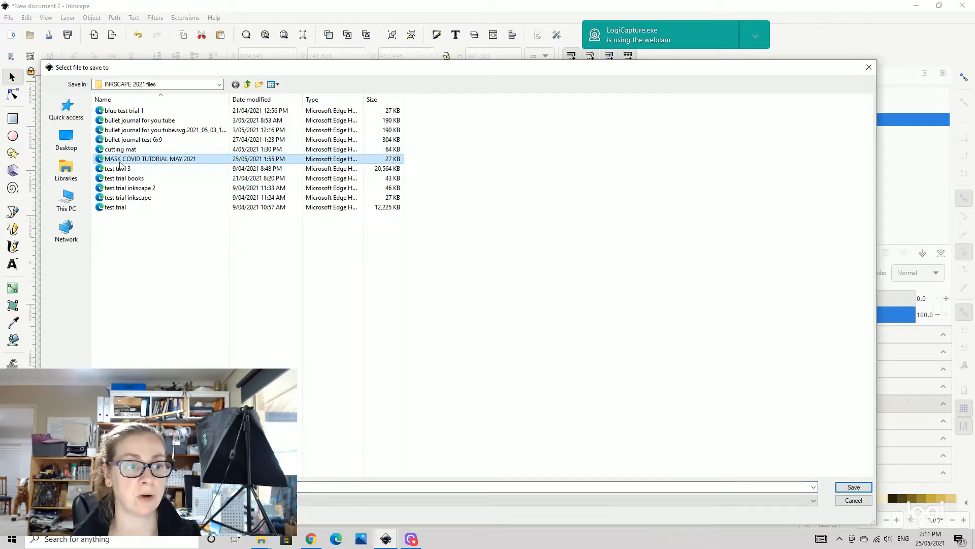
pyautogui.click(849, 487)
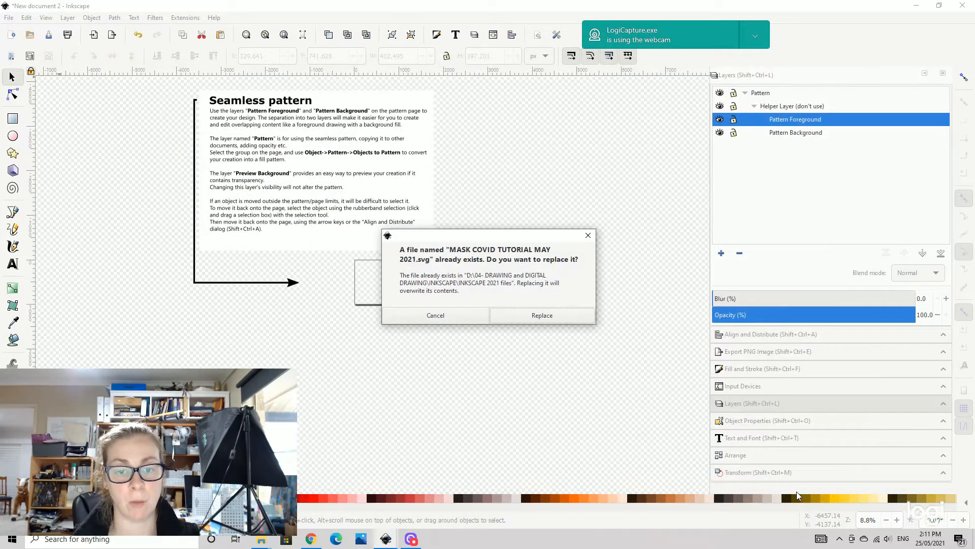
pyautogui.click(540, 315)
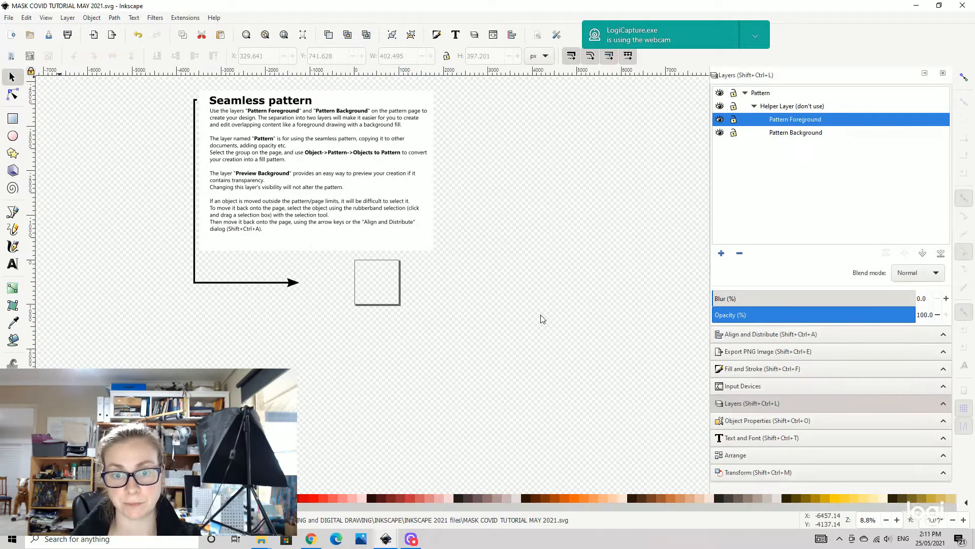
# - Draw a rectangle about 1006 × 1063 px over the pattern tile on the Pattern Background layer
pyautogui.click(795, 133)
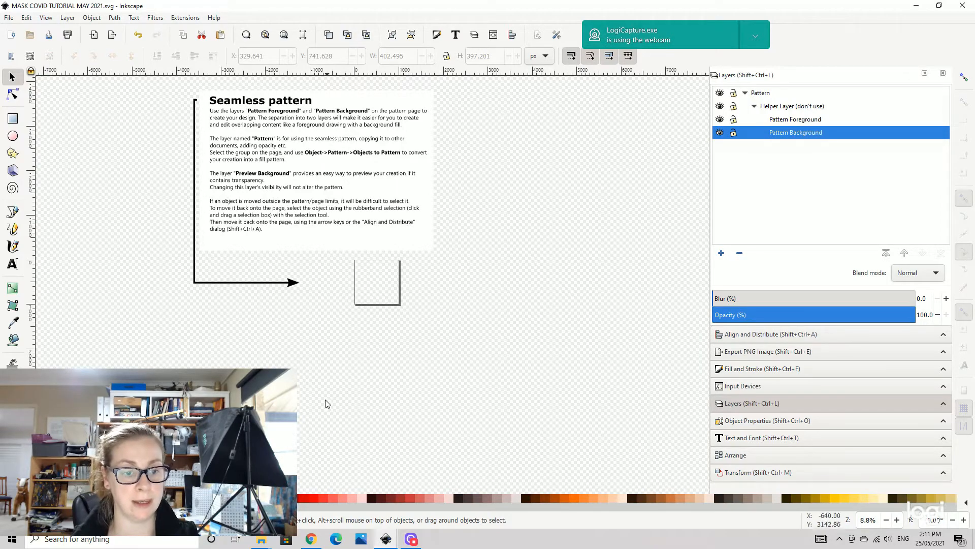
pyautogui.click(13, 119)
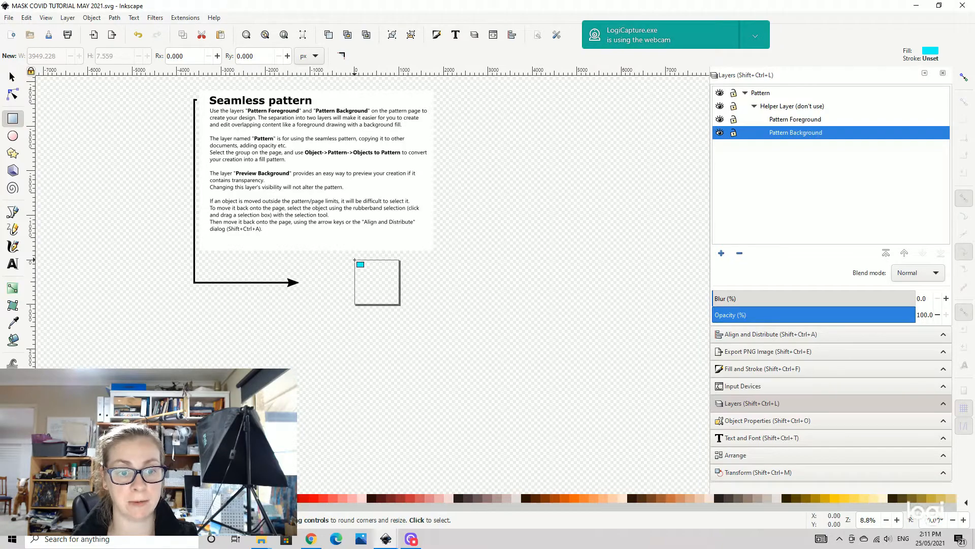
pyautogui.moveTo(353, 260); pyautogui.dragTo(399, 307)
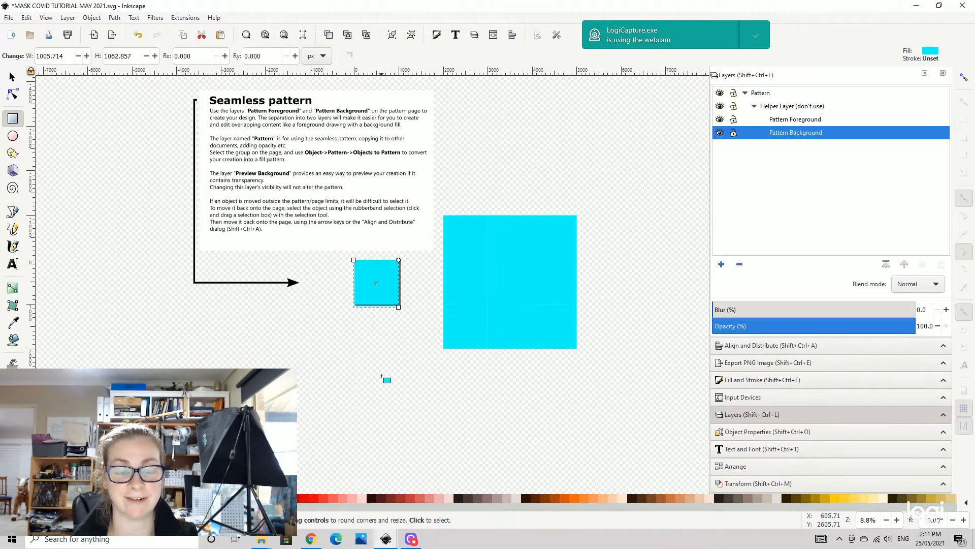
# - Set the background rectangle's width and height to 1000 px each
pyautogui.press('+')
pyautogui.press('+')
pyautogui.press('+')
pyautogui.press('+')
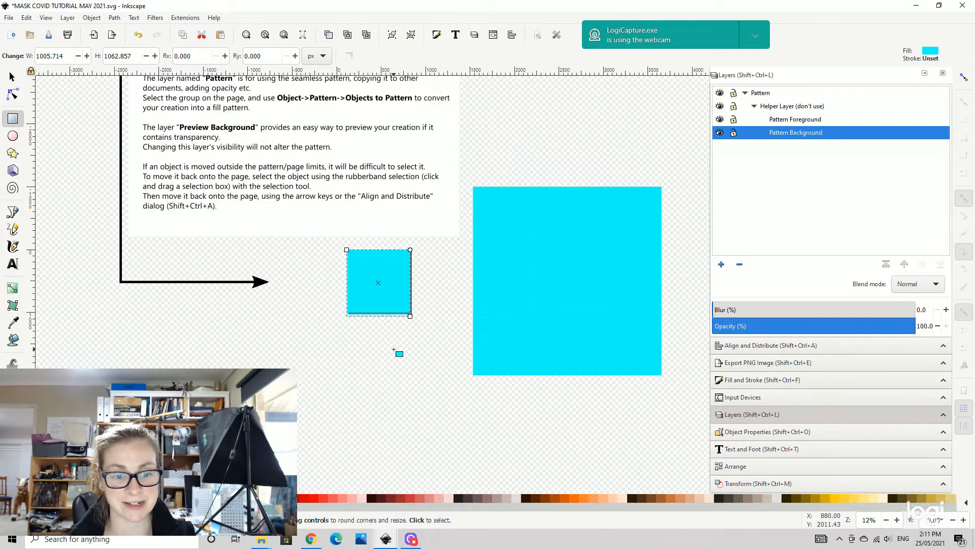
pyautogui.press('s')
pyautogui.click(471, 302)
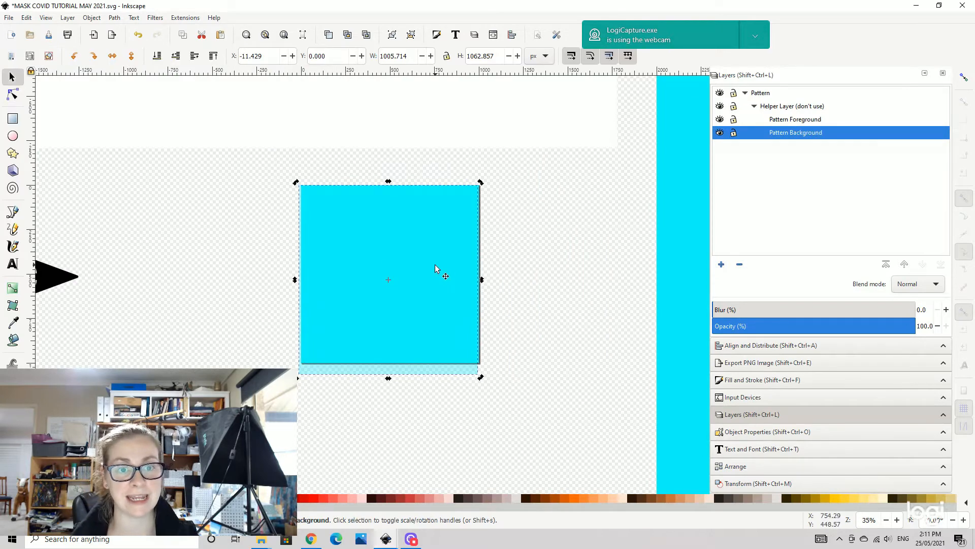
pyautogui.tripleClick(401, 56)
pyautogui.write('1000')
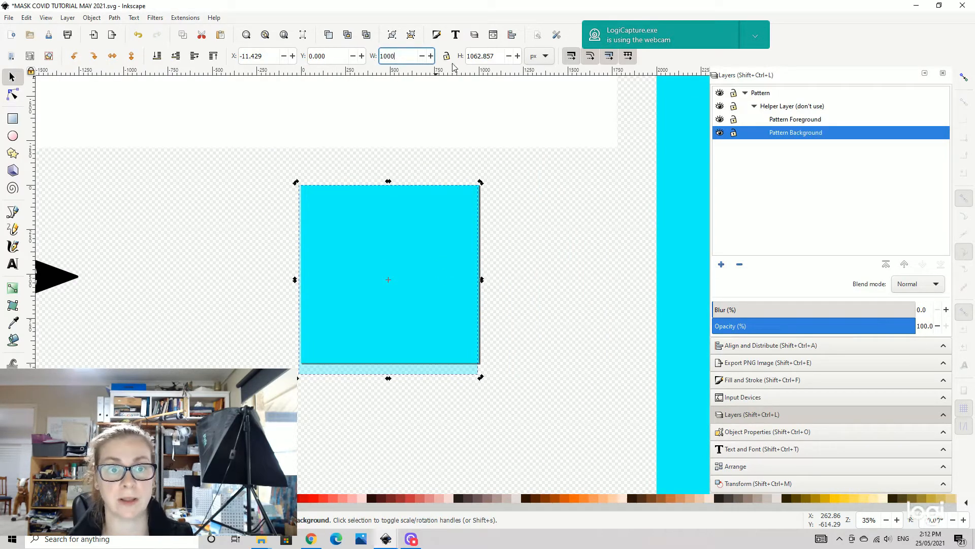
pyautogui.press('Tab')
pyautogui.write('1000')
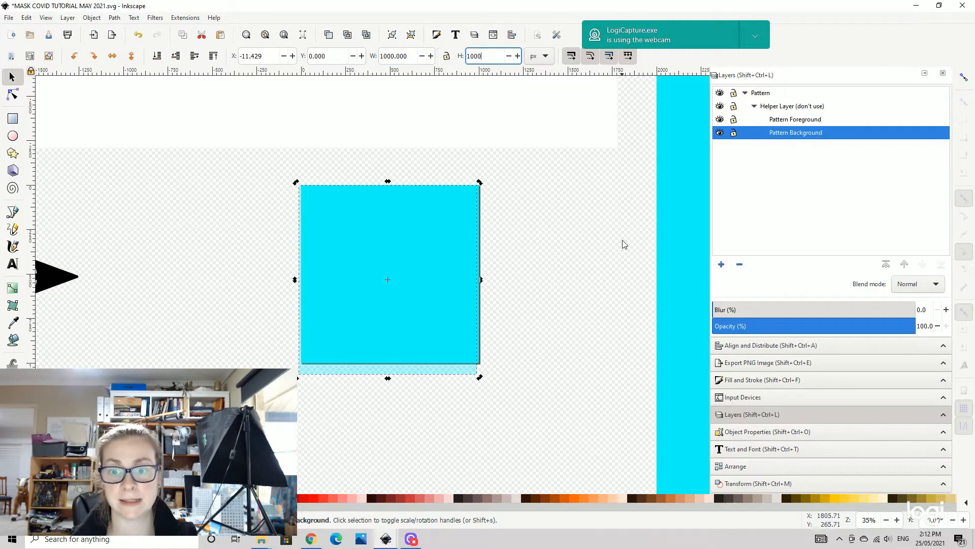
pyautogui.click(587, 293)
# - Fill the background rectangle with the pale grey #E3DBD8 swatch
pyautogui.click(768, 335)
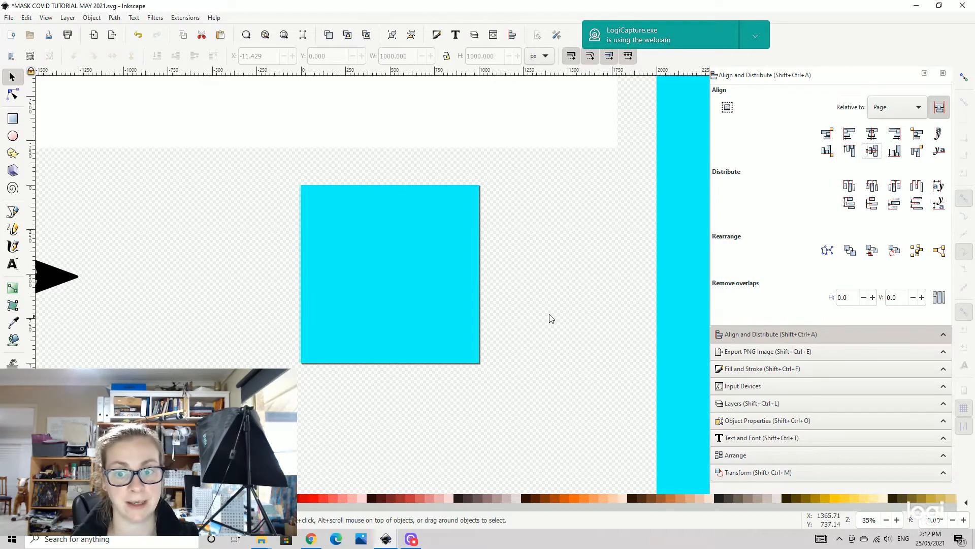
pyautogui.scroll(-1, 553, 304)
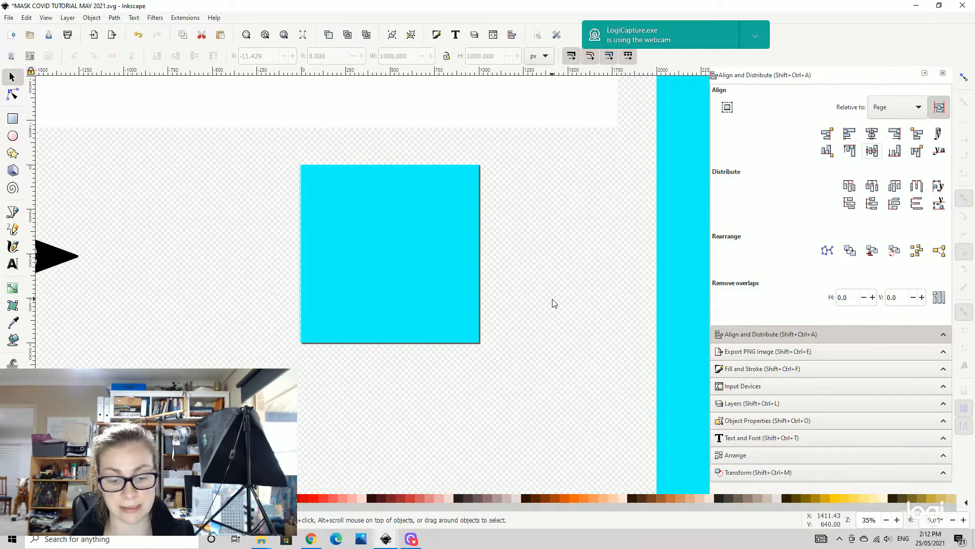
pyautogui.press('-')
pyautogui.press('-')
pyautogui.press('-')
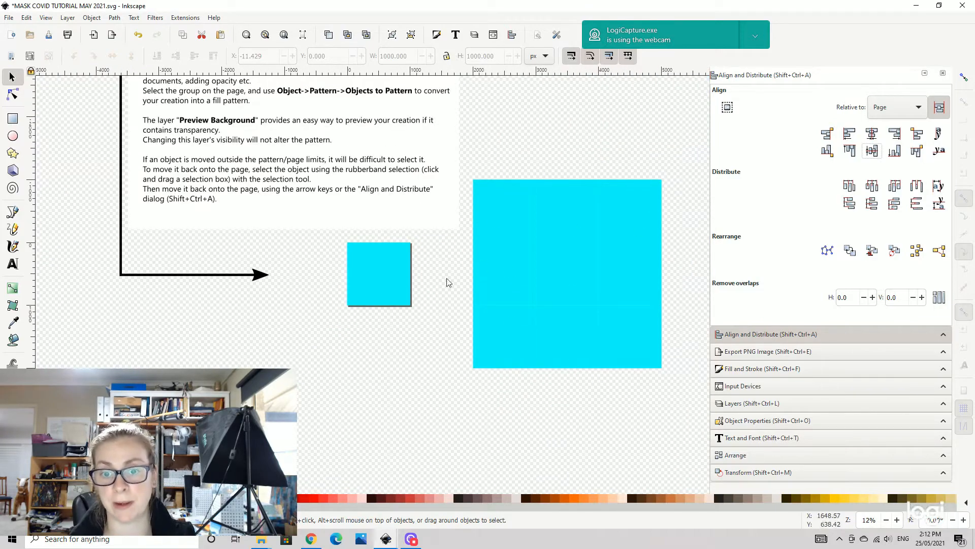
pyautogui.press('+')
pyautogui.press('+')
pyautogui.press('+')
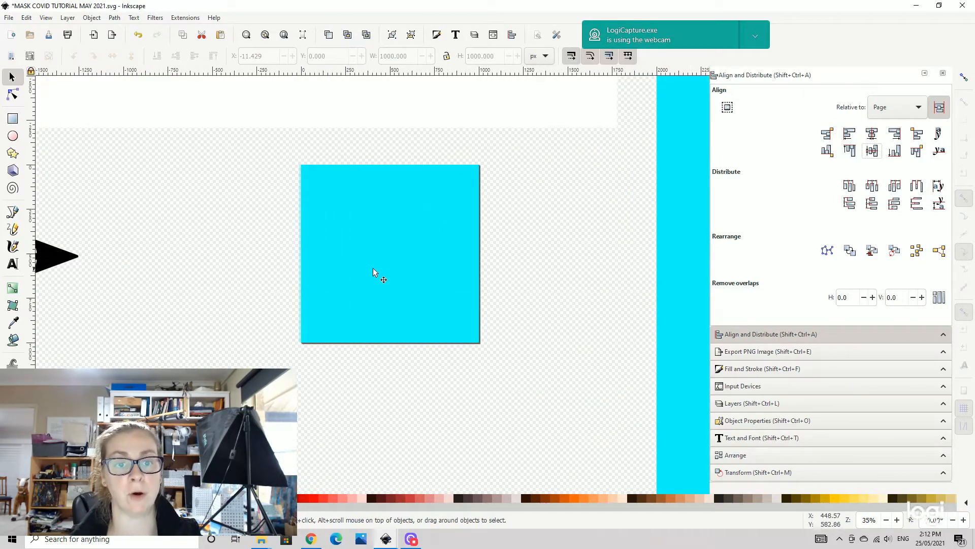
pyautogui.moveTo(207, 216); pyautogui.dragTo(237, 255)
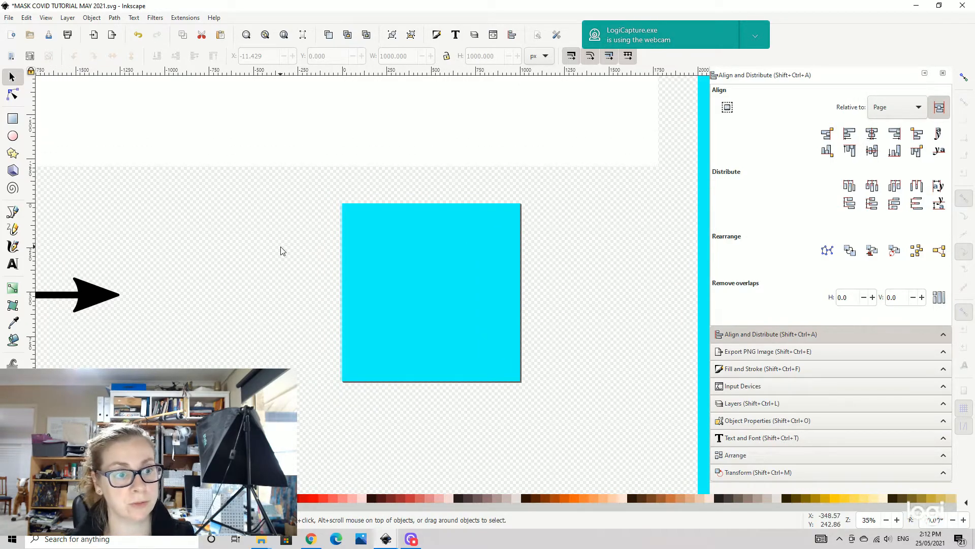
pyautogui.click(435, 263)
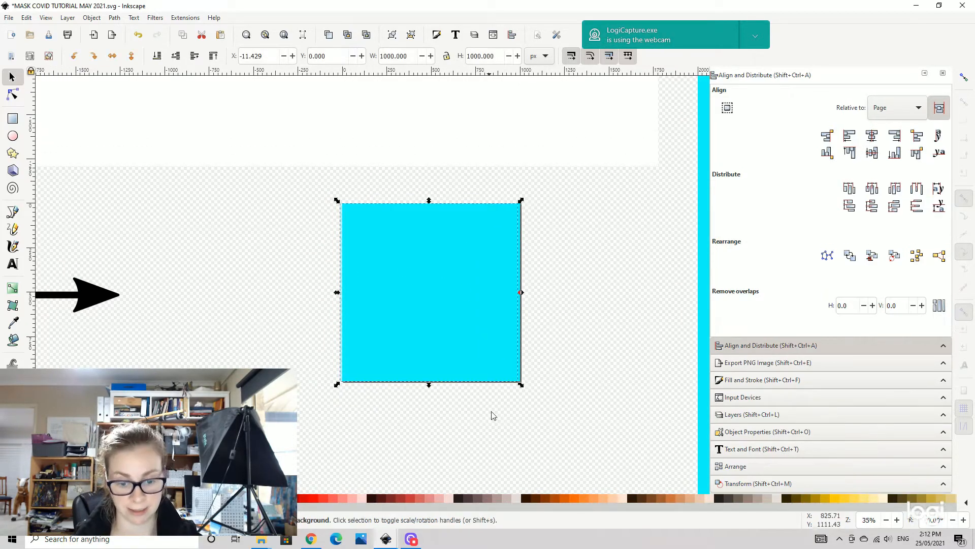
pyautogui.click(450, 504)
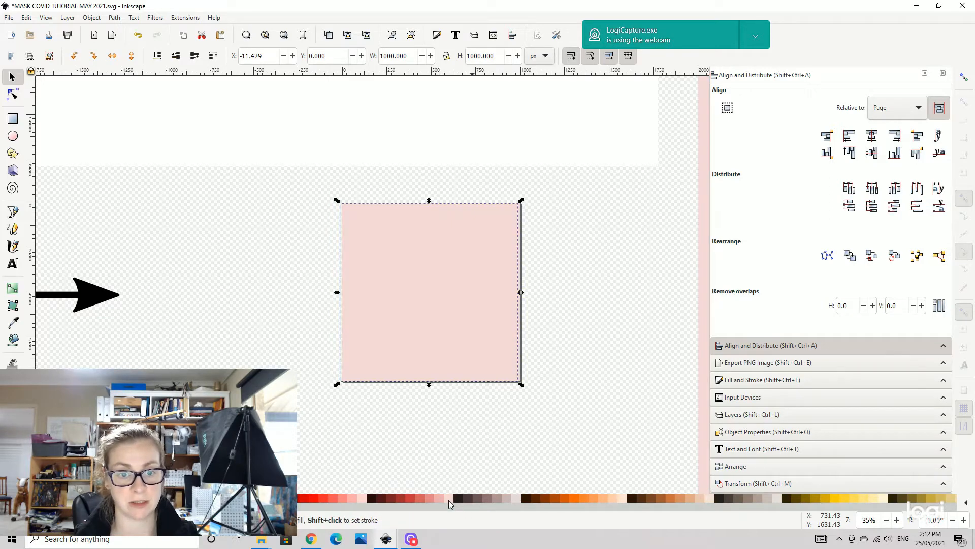
pyautogui.click(518, 501)
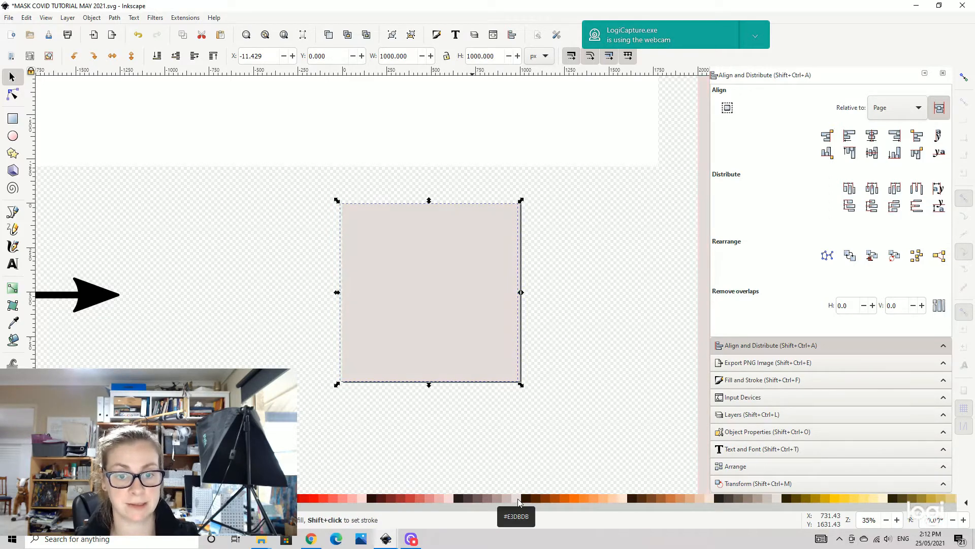
pyautogui.click(610, 346)
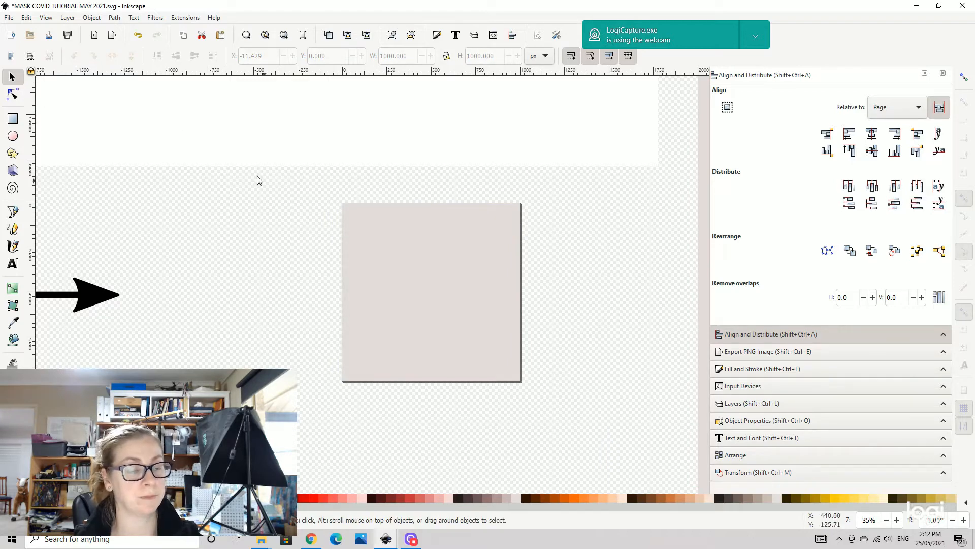
# - Import the image 1 from the COVID not all POD > NOT POD folder into the document
pyautogui.click(8, 18)
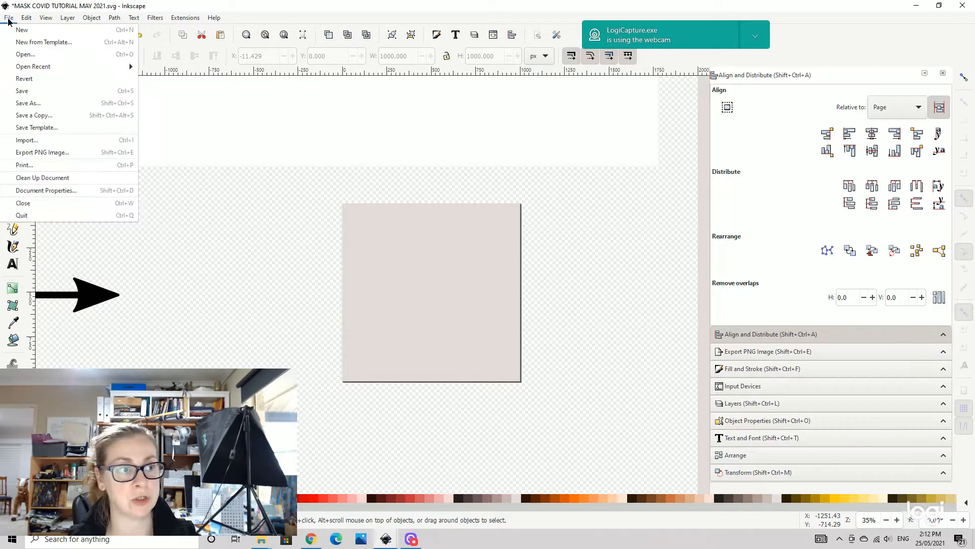
pyautogui.click(49, 141)
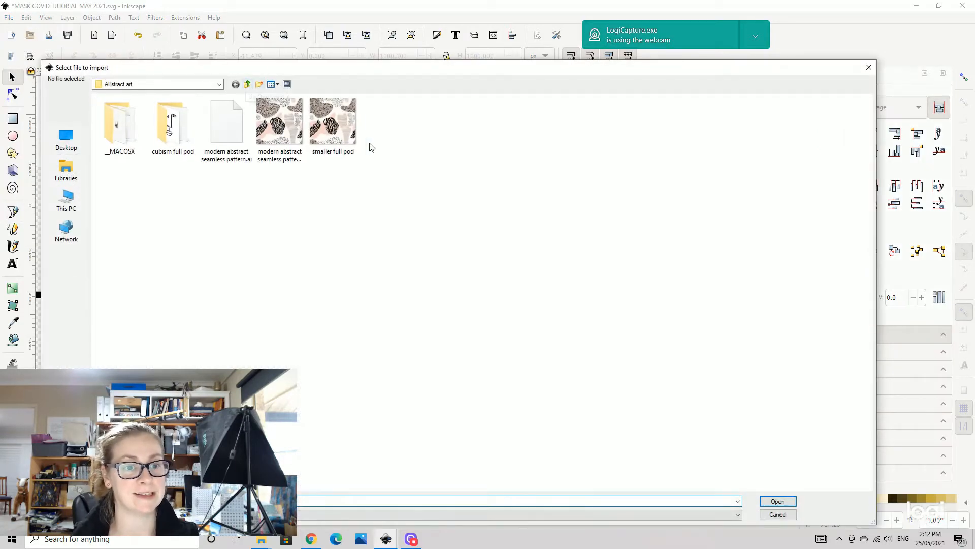
pyautogui.click(248, 84)
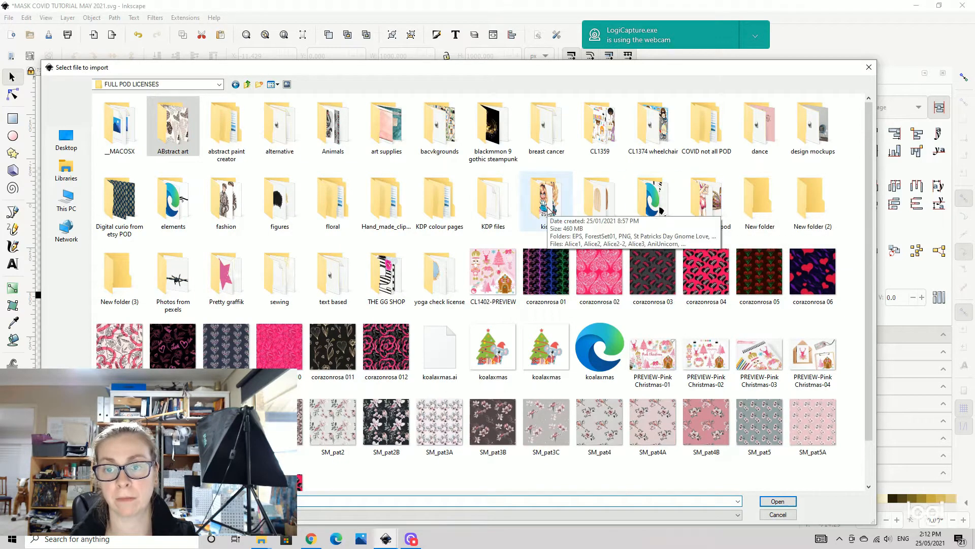
pyautogui.doubleClick(706, 131)
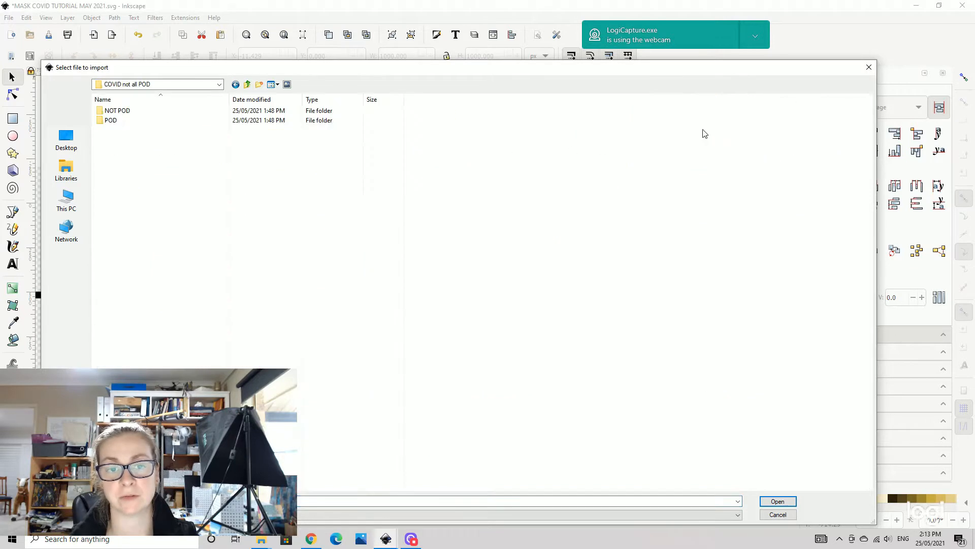
pyautogui.doubleClick(189, 110)
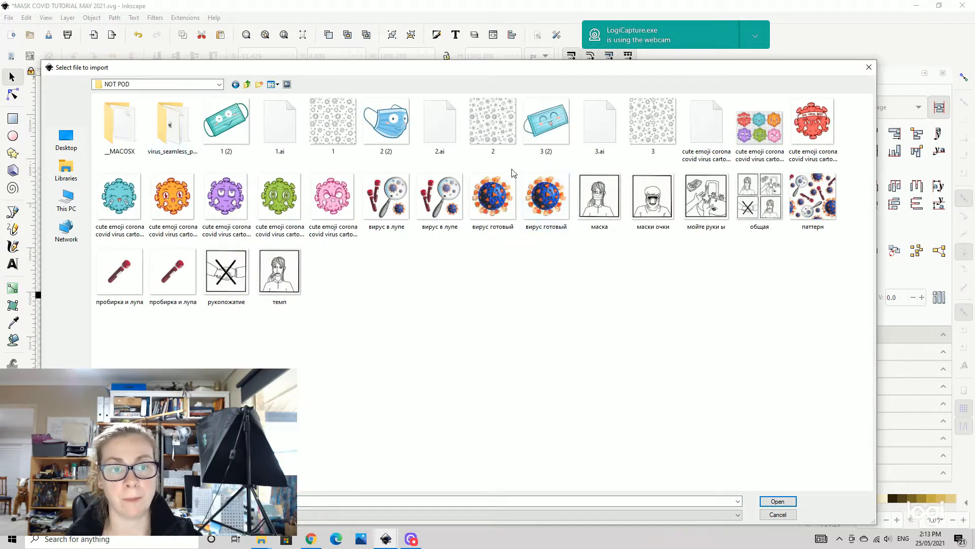
pyautogui.click(334, 131)
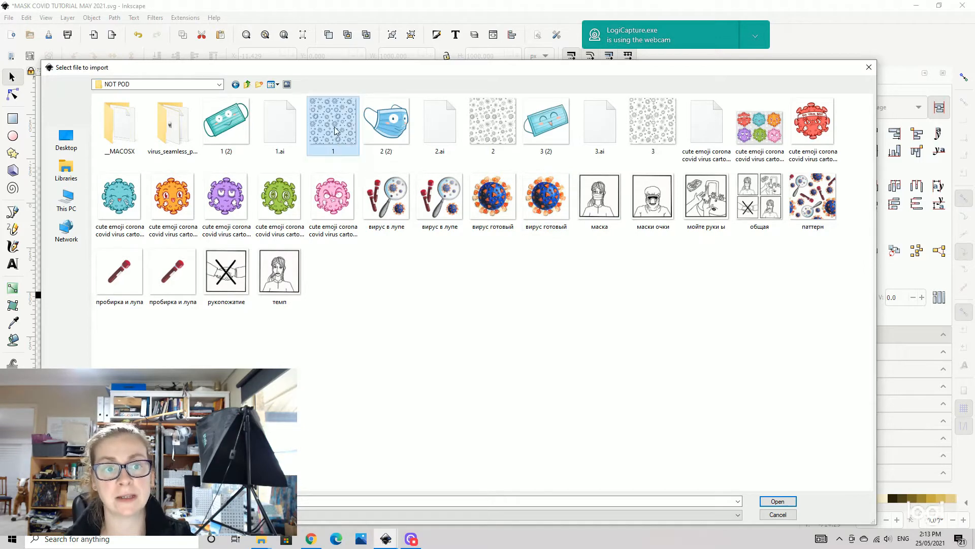
pyautogui.click(777, 502)
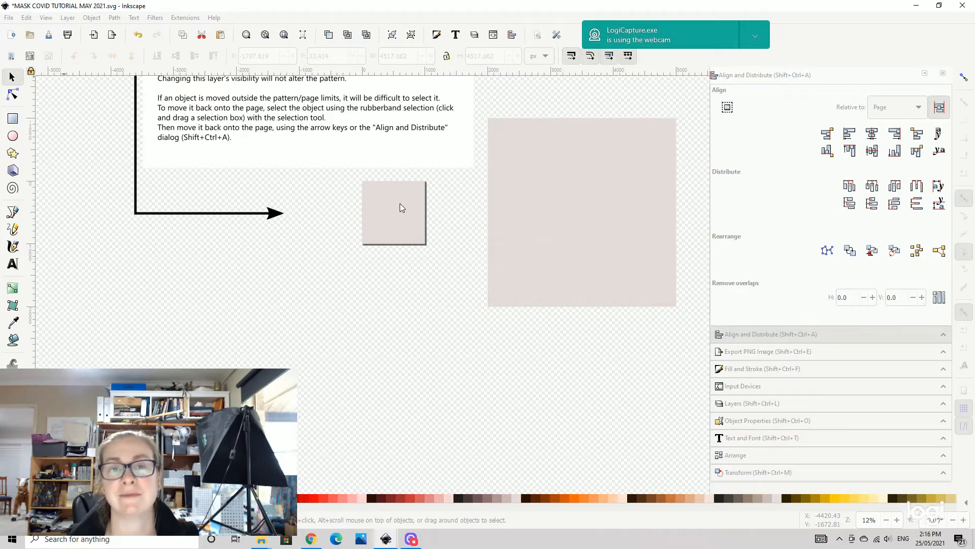
pyautogui.click(401, 208)
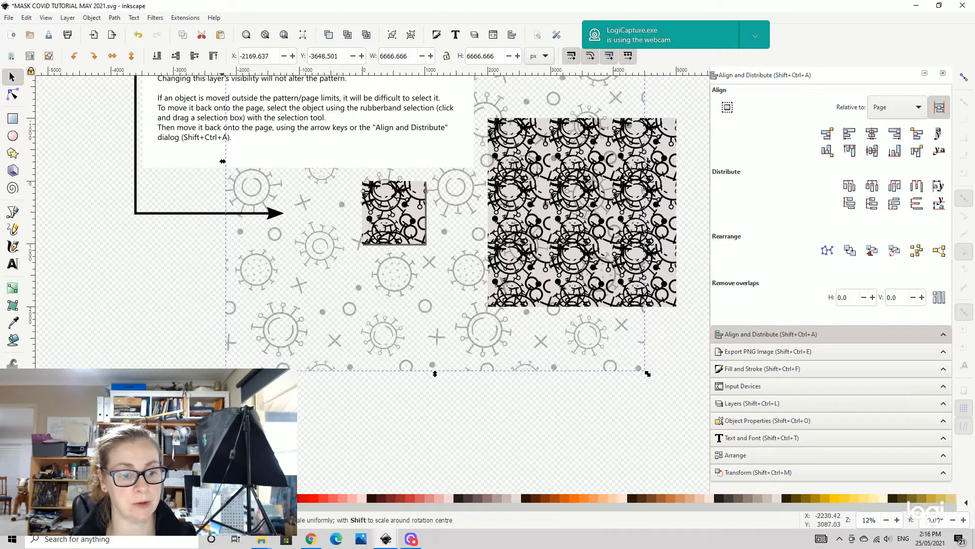
# - Scale the imported pattern image down to roughly the size of the tile
pyautogui.moveTo(223, 373); pyautogui.dragTo(351, 273)
pyautogui.scroll(5, 366, 315)
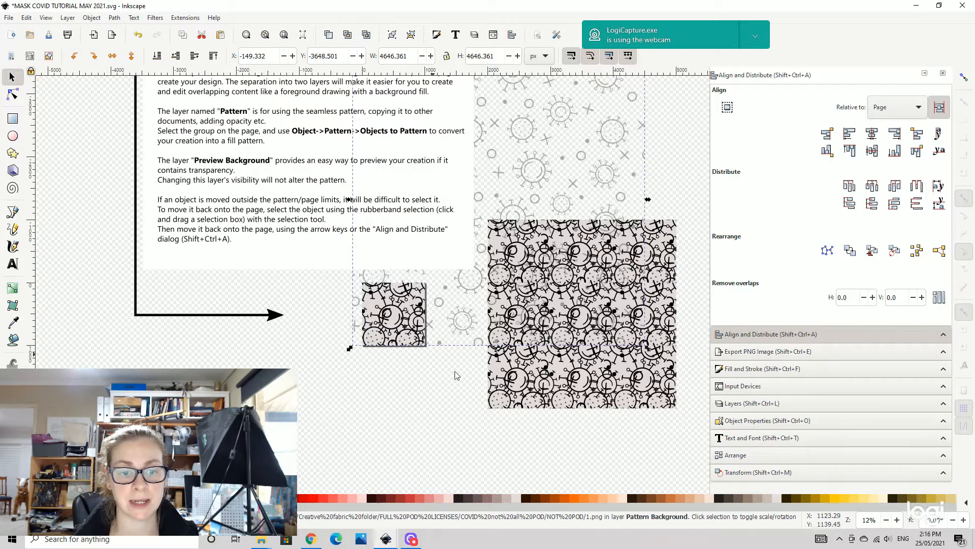
pyautogui.scroll(2, 652, 145)
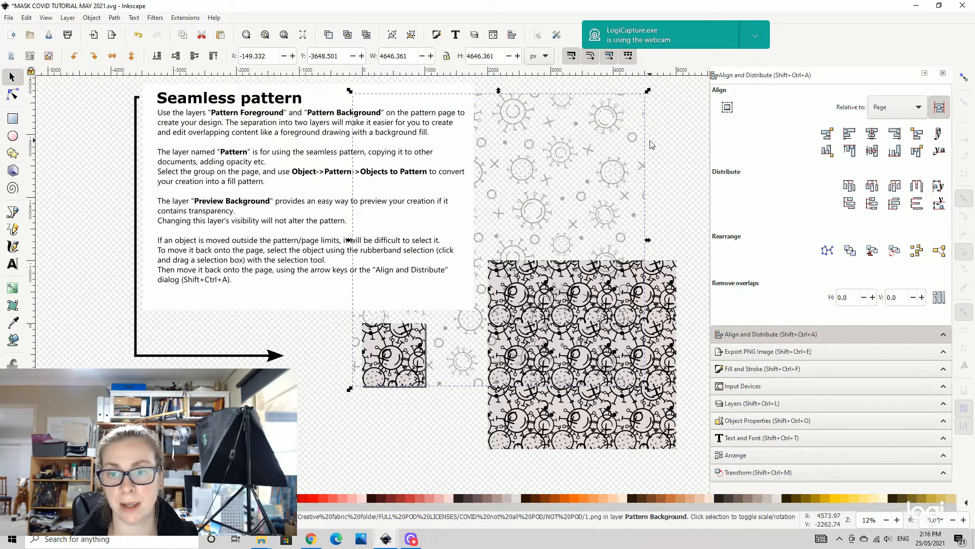
pyautogui.scroll(1, 652, 145)
pyautogui.moveTo(647, 110); pyautogui.dragTo(453, 340)
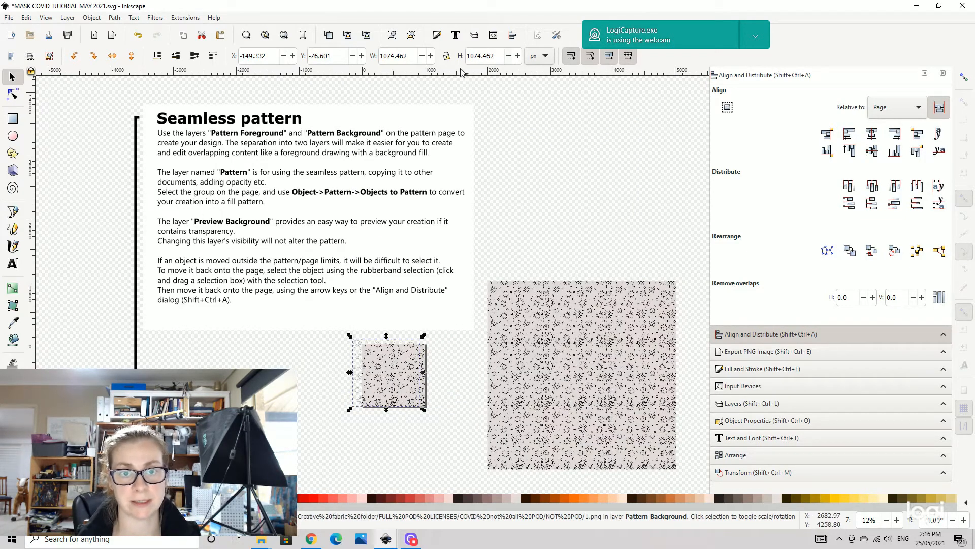
# - Set the imported pattern image's width and height to 1000 px each
pyautogui.doubleClick(413, 55)
pyautogui.write('10')
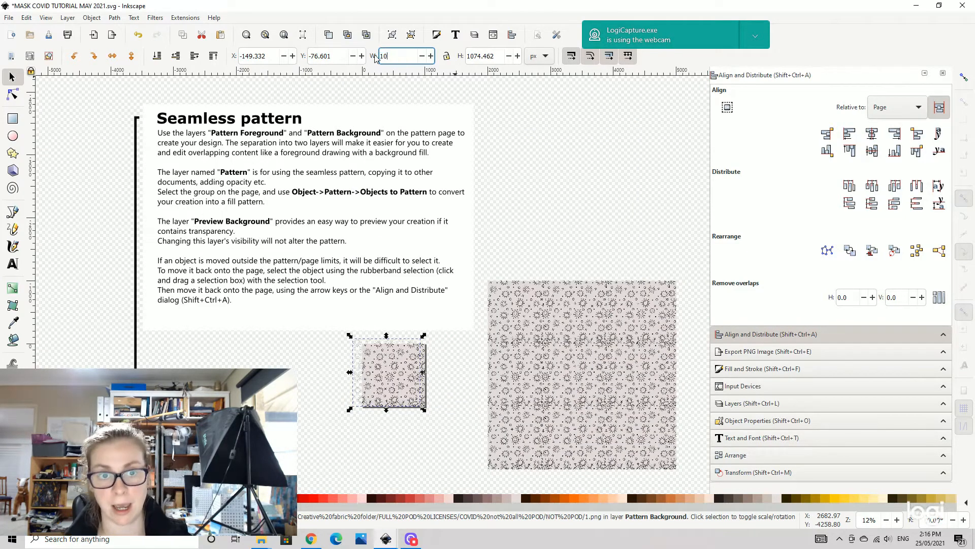
pyautogui.write('00')
pyautogui.press('Return')
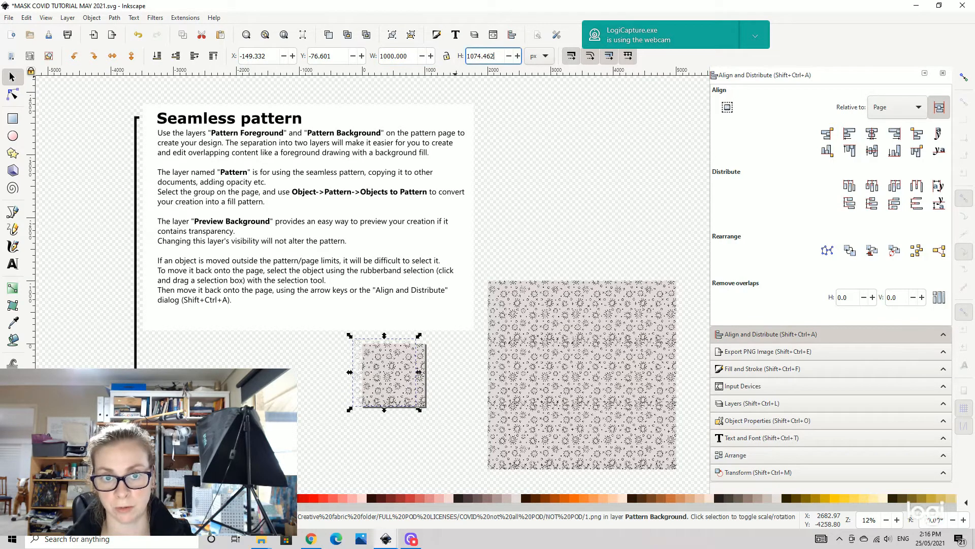
pyautogui.doubleClick(492, 55)
pyautogui.write('100')
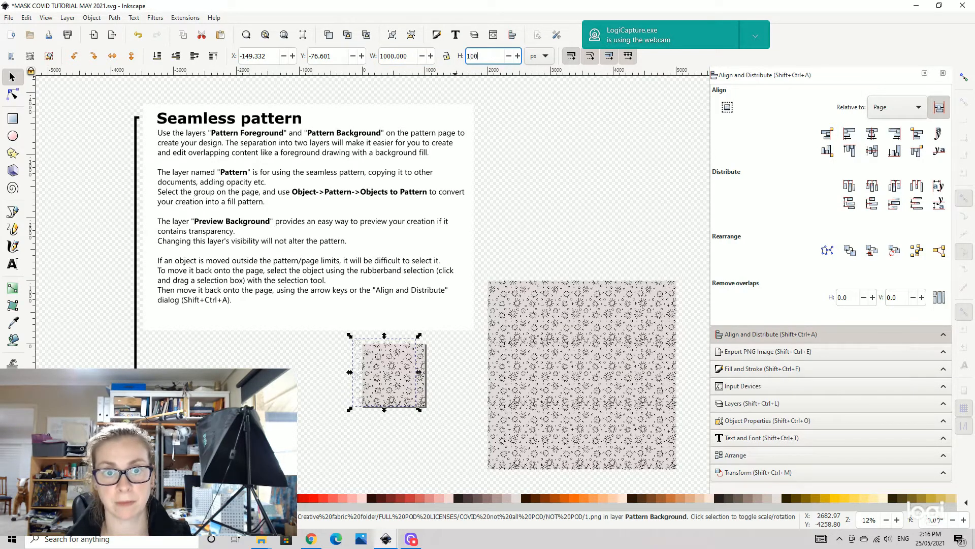
pyautogui.write('0')
pyautogui.press('Return')
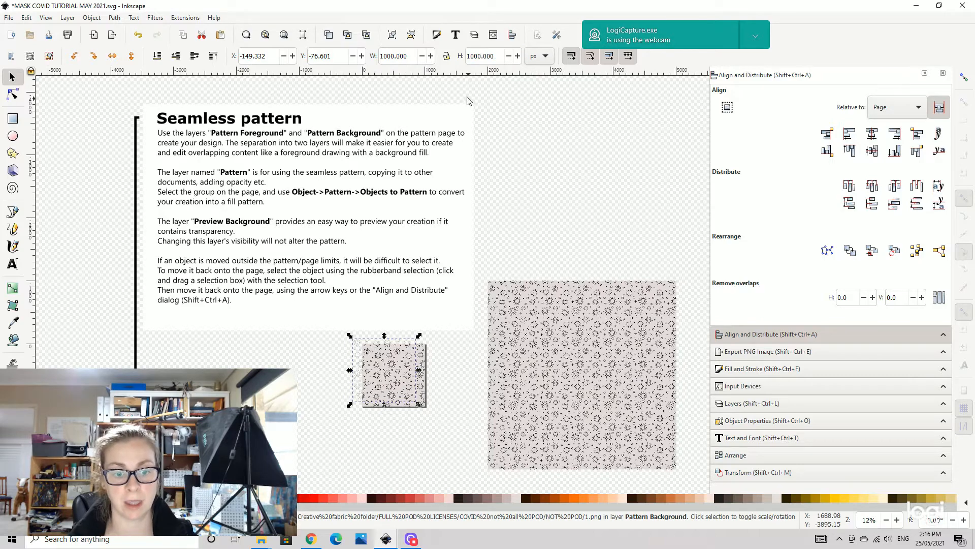
# - Center the pattern image on the page both horizontally and vertically
pyautogui.click(872, 133)
pyautogui.click(872, 150)
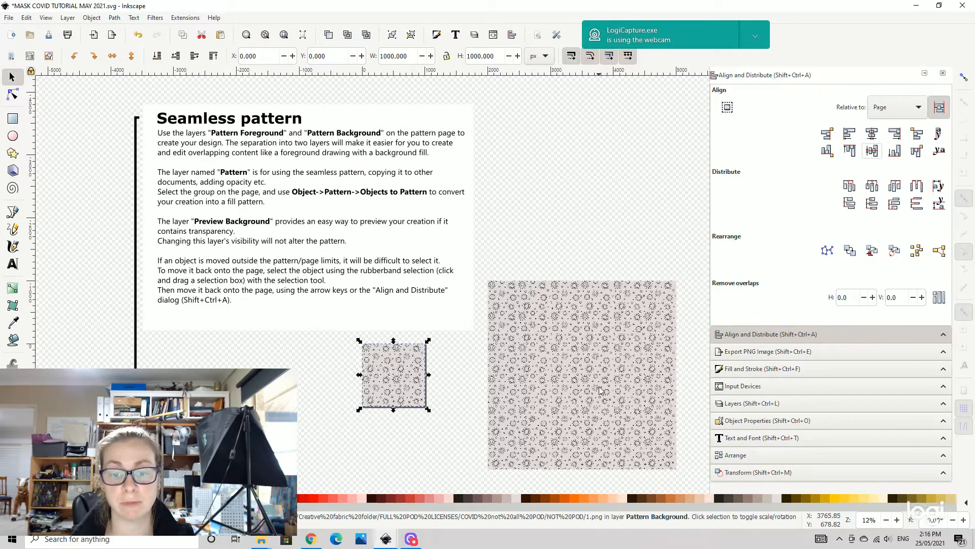
pyautogui.click(582, 232)
pyautogui.keyDown('ctrl'); pyautogui.scroll(3, 582, 232); pyautogui.keyUp('ctrl')
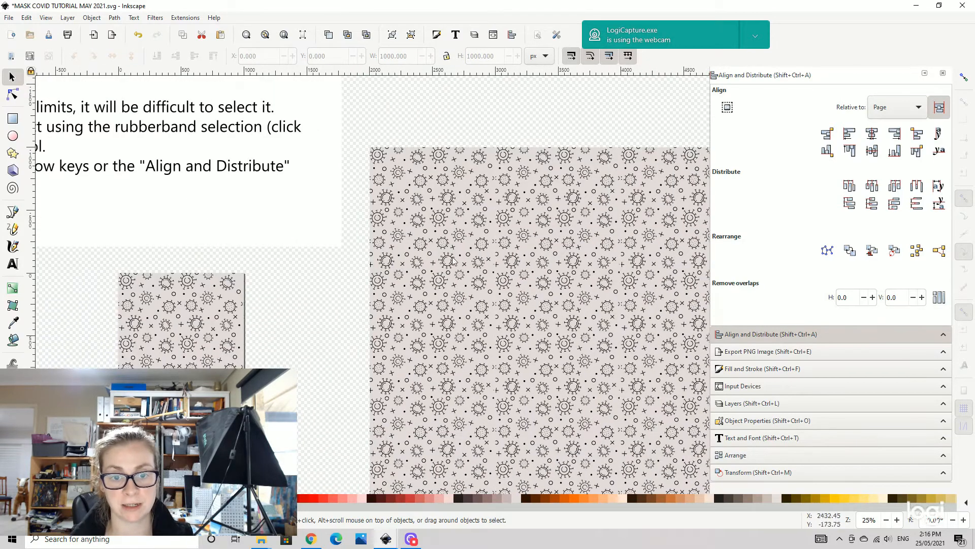
pyautogui.moveTo(587, 297); pyautogui.dragTo(531, 288)
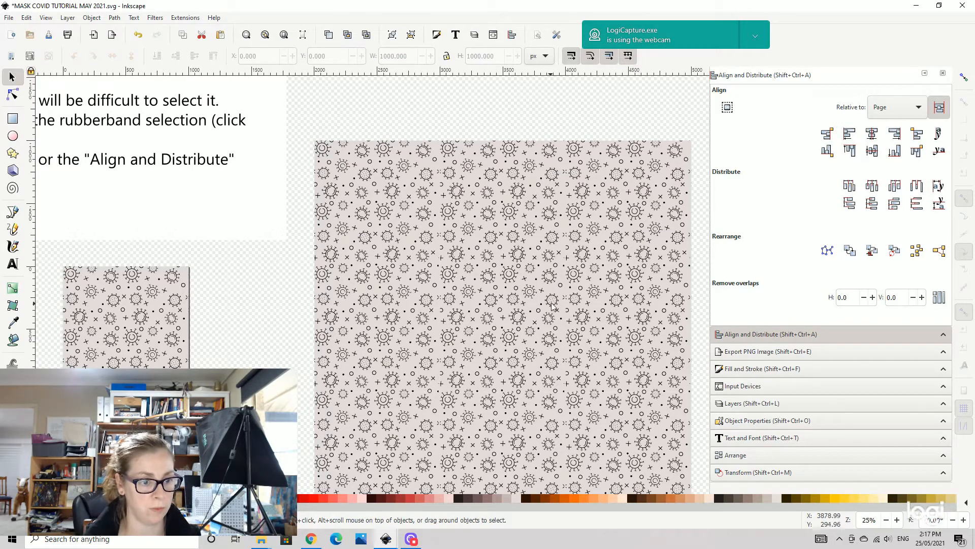
# - Move the tile image slightly off position to check the pattern preview
pyautogui.click(138, 304)
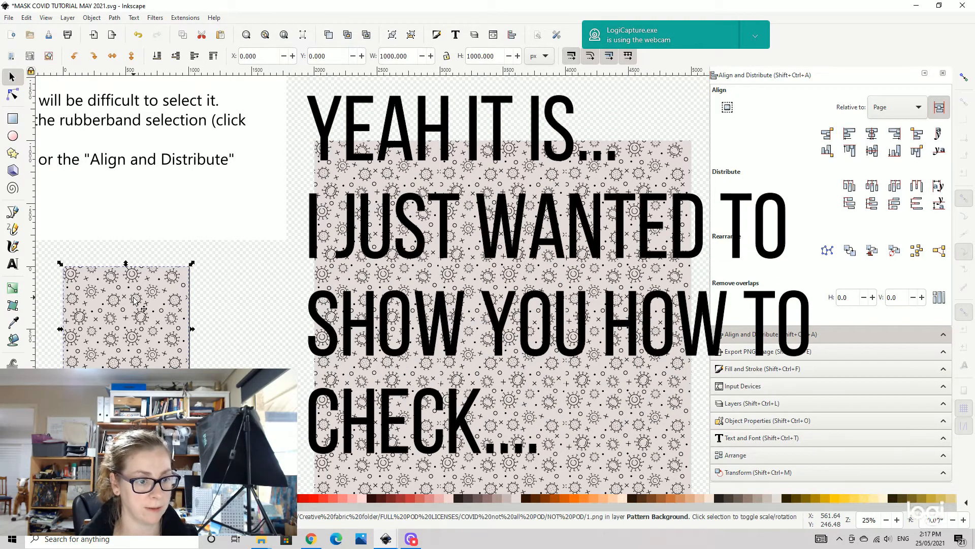
pyautogui.moveTo(138, 305)
pyautogui.mouseDown()
pyautogui.moveTo(124, 312)
pyautogui.moveTo(143, 302)
pyautogui.mouseUp()
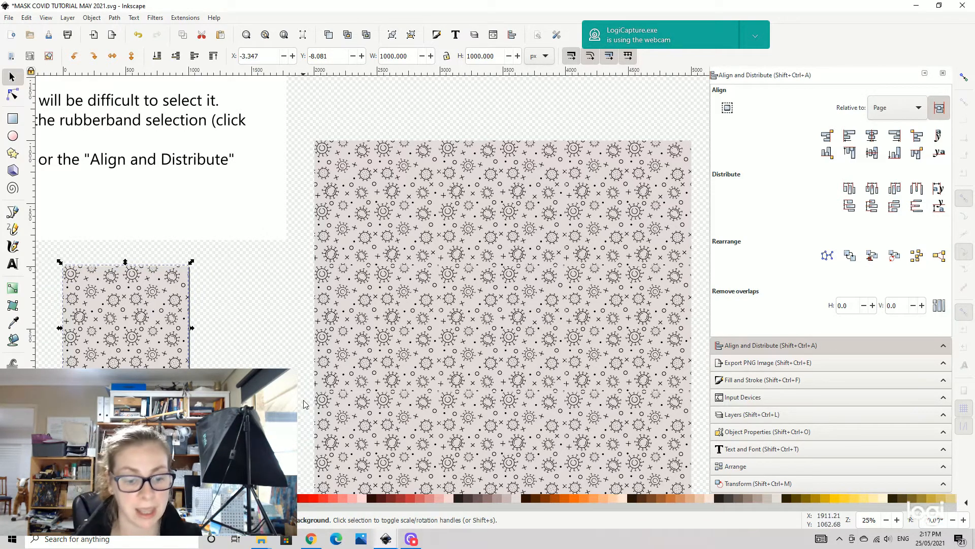
# - In a new browser tab, search for toyles tile tester and open the Toyls Tile Tester site
pyautogui.click(316, 542)
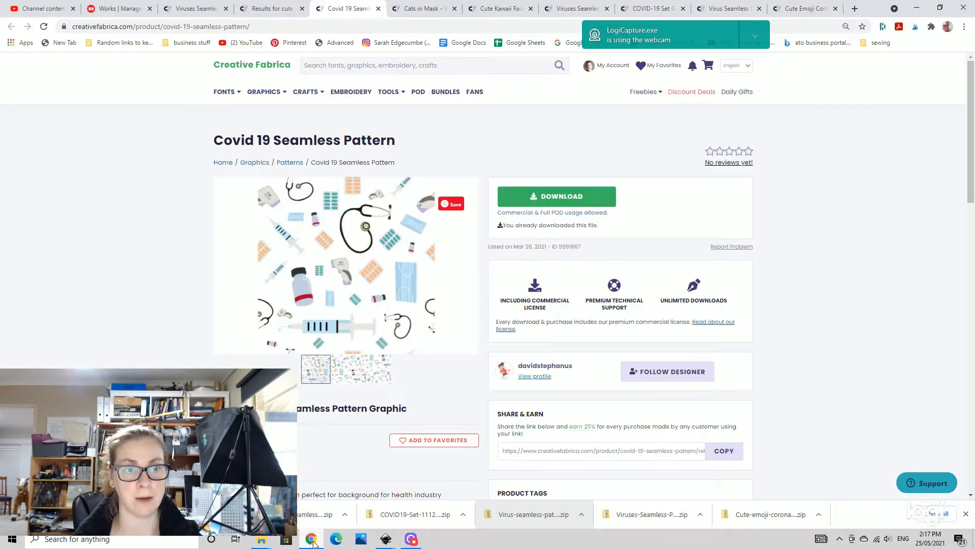
pyautogui.click(855, 8)
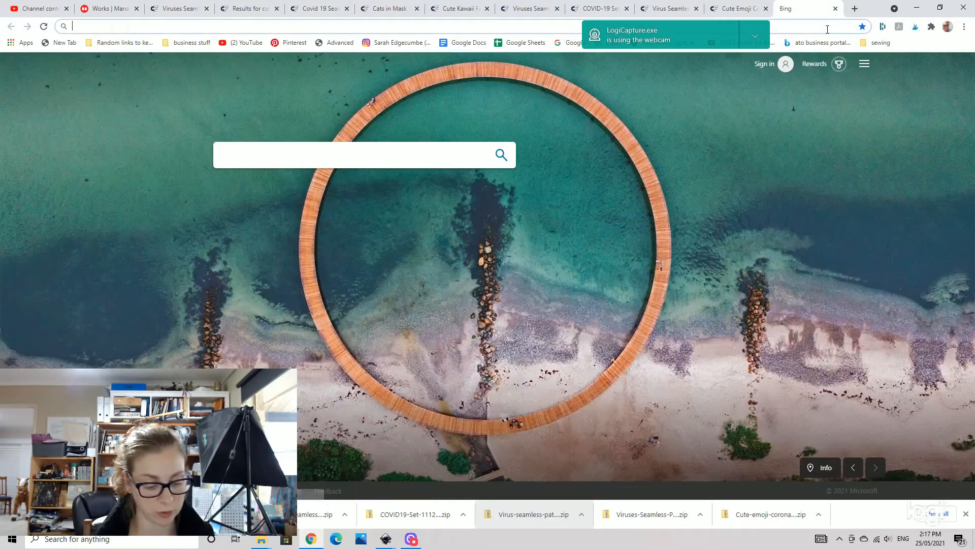
pyautogui.write('toyles tile')
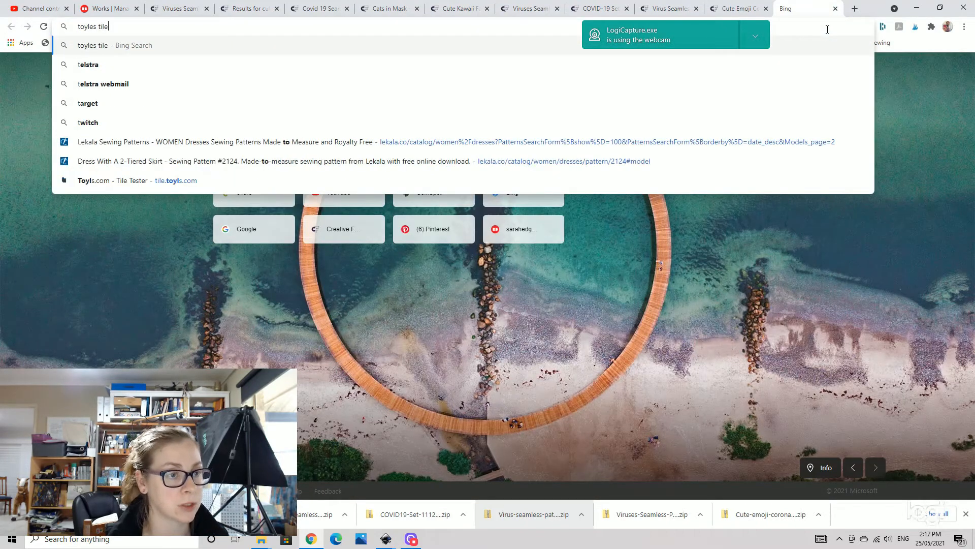
pyautogui.write(' tester')
pyautogui.press('Return')
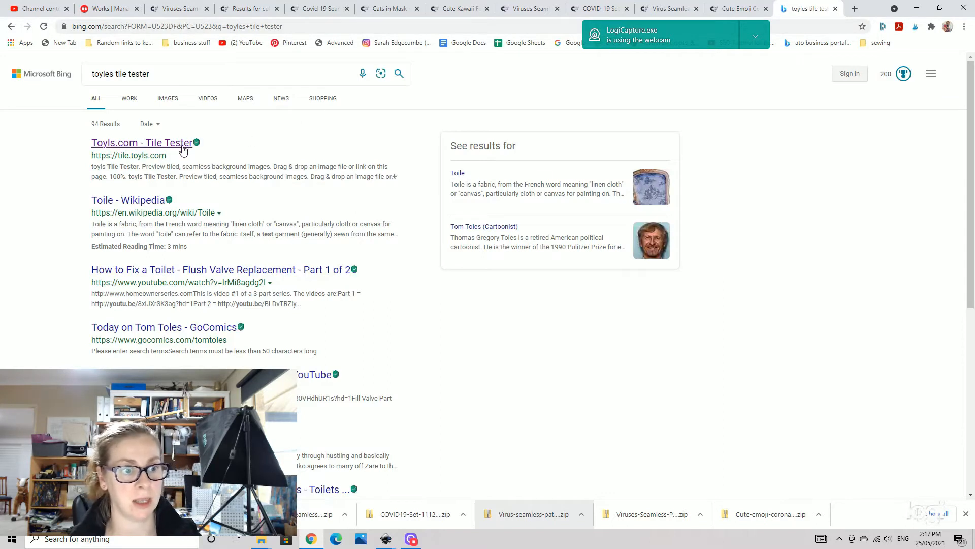
pyautogui.click(182, 147)
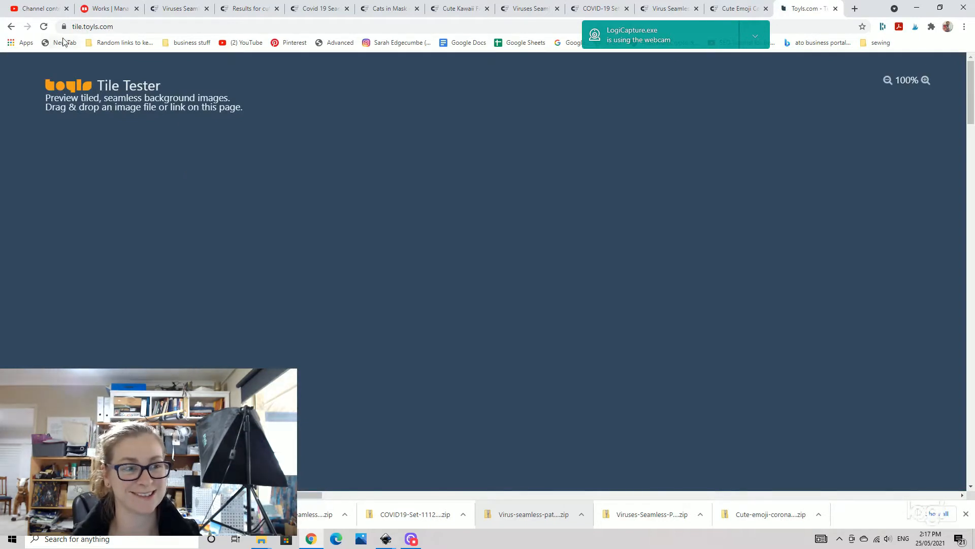
# - Drag the 1 pattern image from the NOT POD folder into the Tile Tester page
pyautogui.click(262, 541)
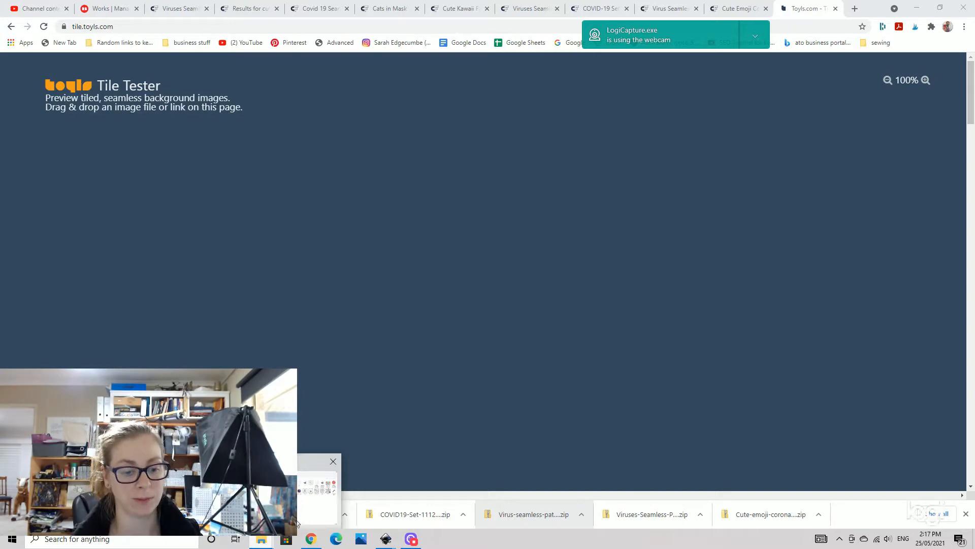
pyautogui.moveTo(304, 515)
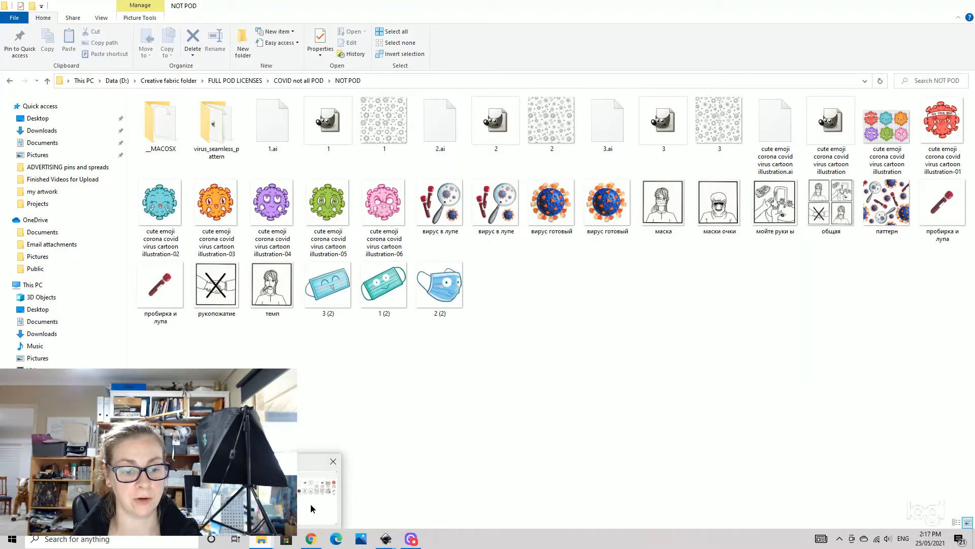
pyautogui.click(311, 508)
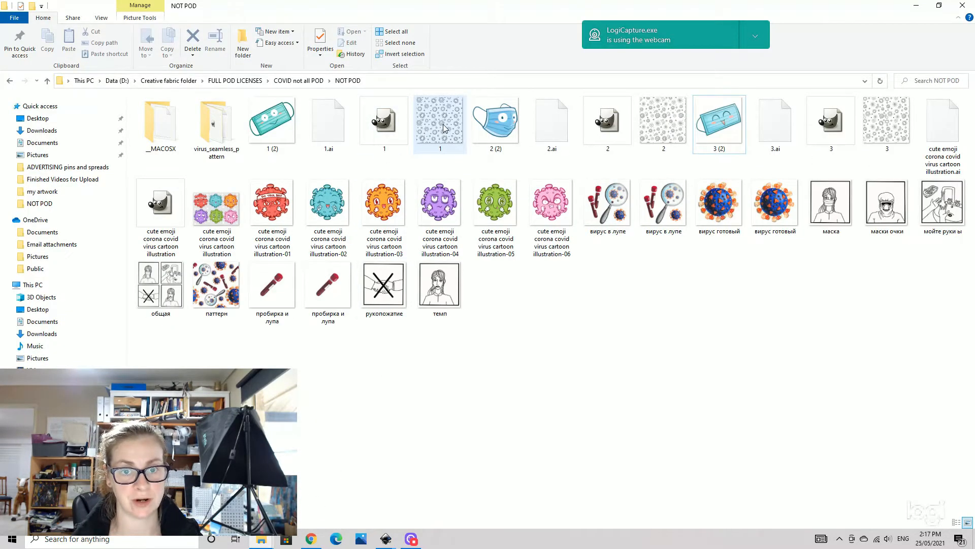
pyautogui.moveTo(443, 127); pyautogui.dragTo(404, 318)
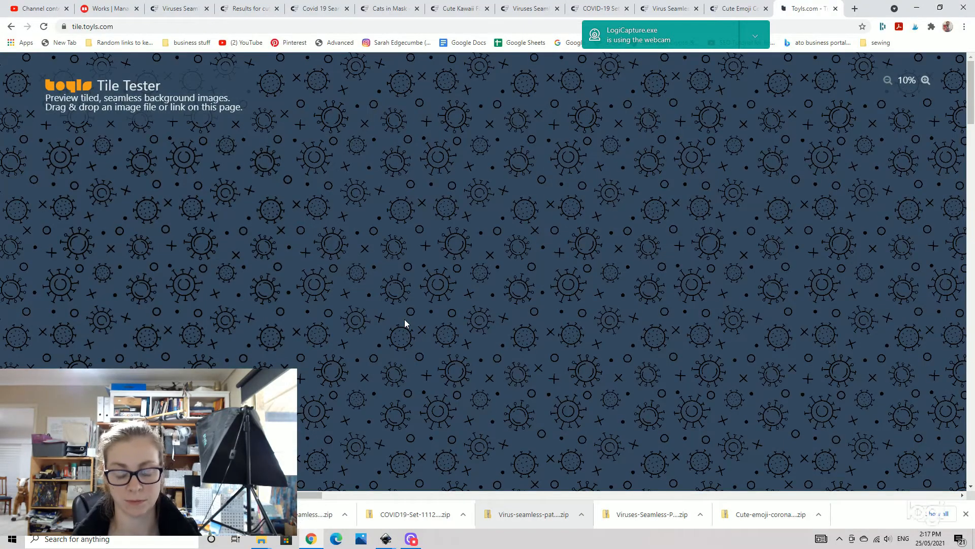
# - Zoom the tiled preview in and out to inspect the repeat for visible seams
pyautogui.scroll(-2, 480, 276)
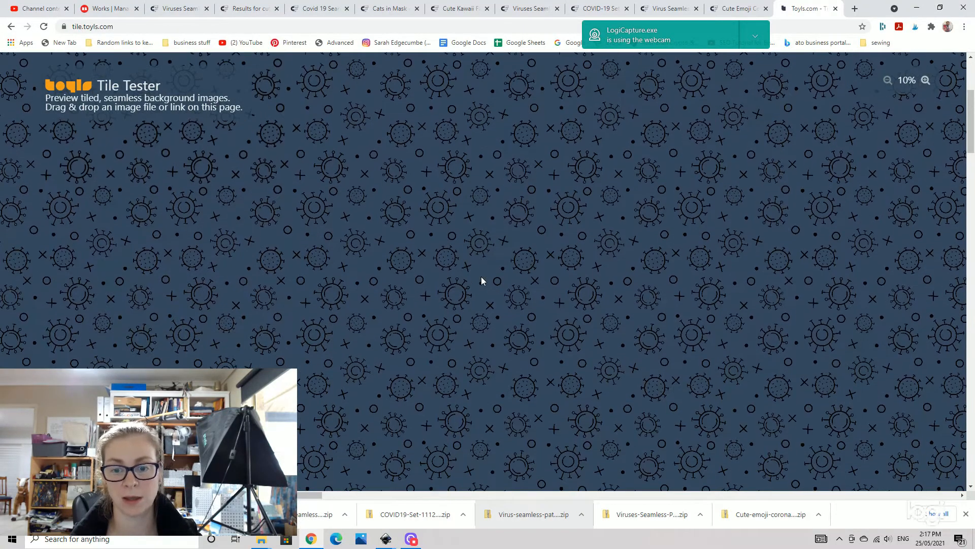
pyautogui.click(925, 80)
pyautogui.click(887, 81)
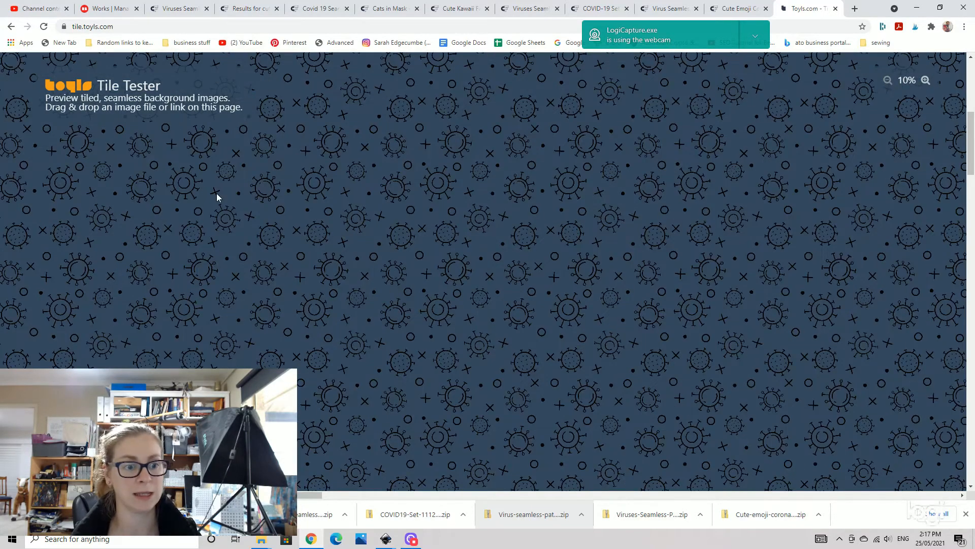
pyautogui.scroll(2, 198, 153)
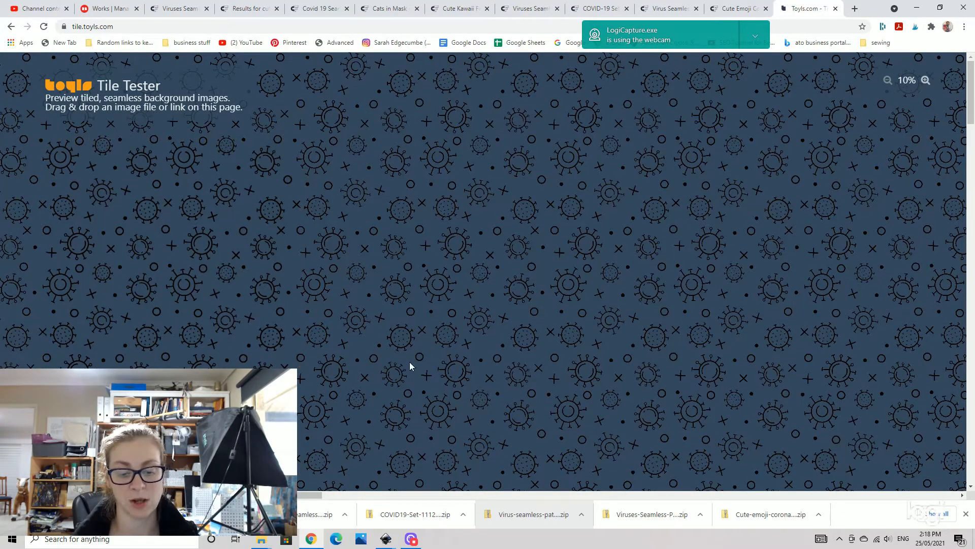
# - Switch back to Inkscape and zoom out on the pattern tile
pyautogui.moveTo(386, 542)
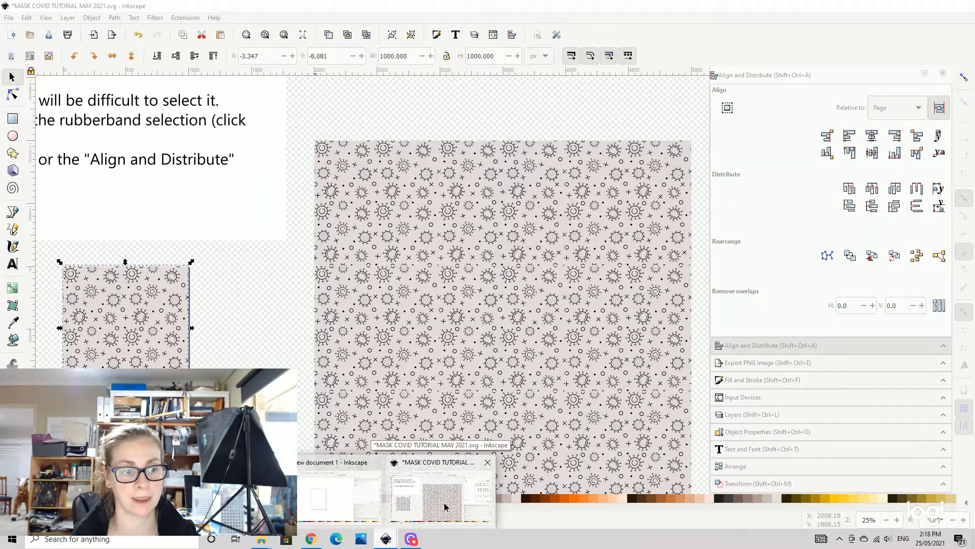
pyautogui.click(445, 507)
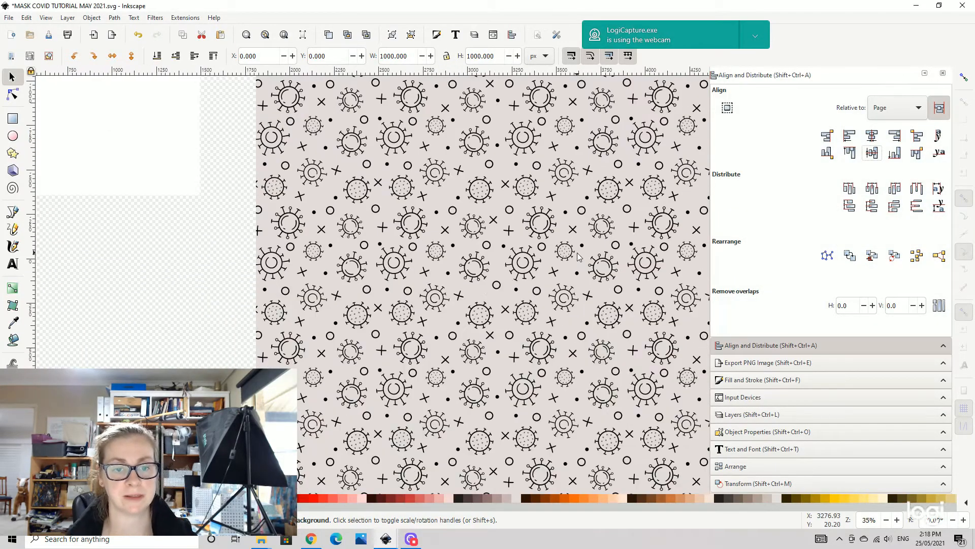
pyautogui.press('-')
pyautogui.press('-')
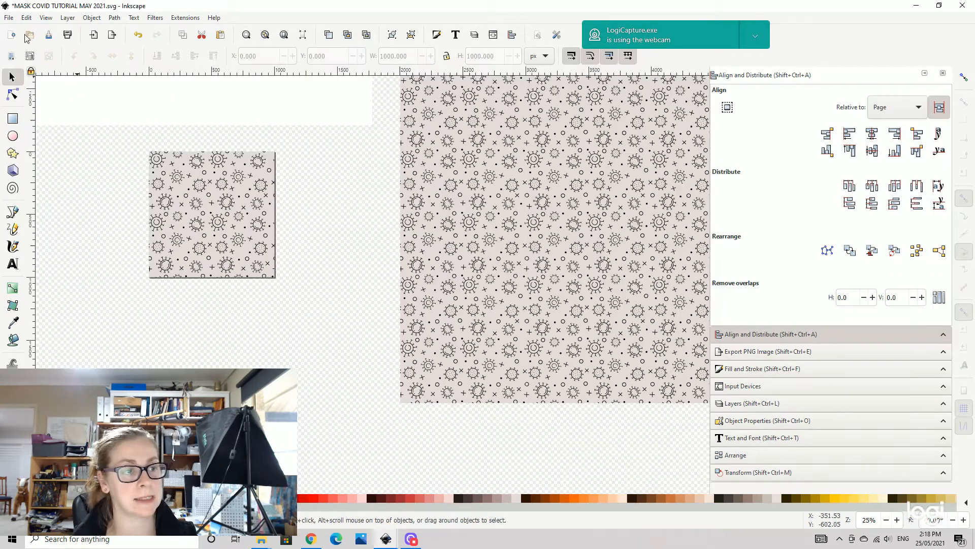
pyautogui.click(10, 19)
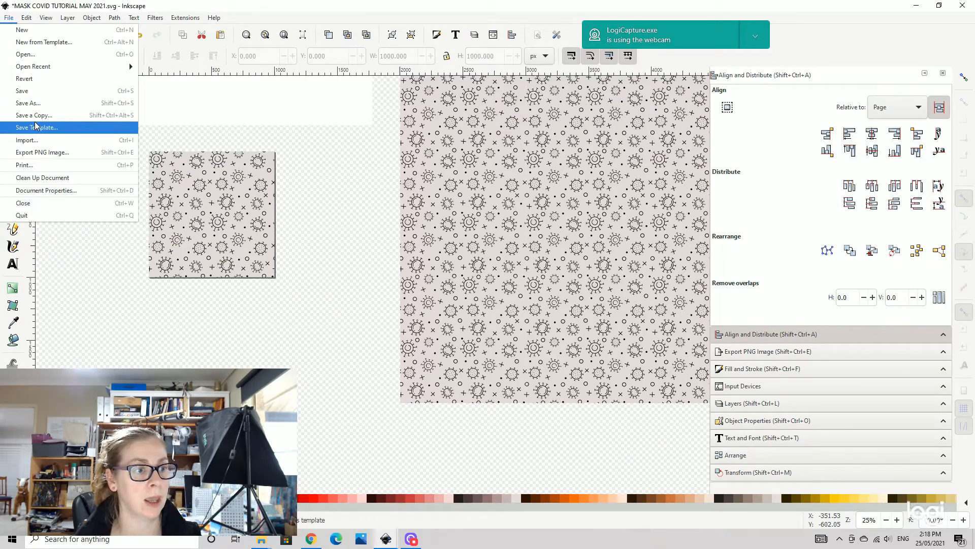
pyautogui.click(349, 161)
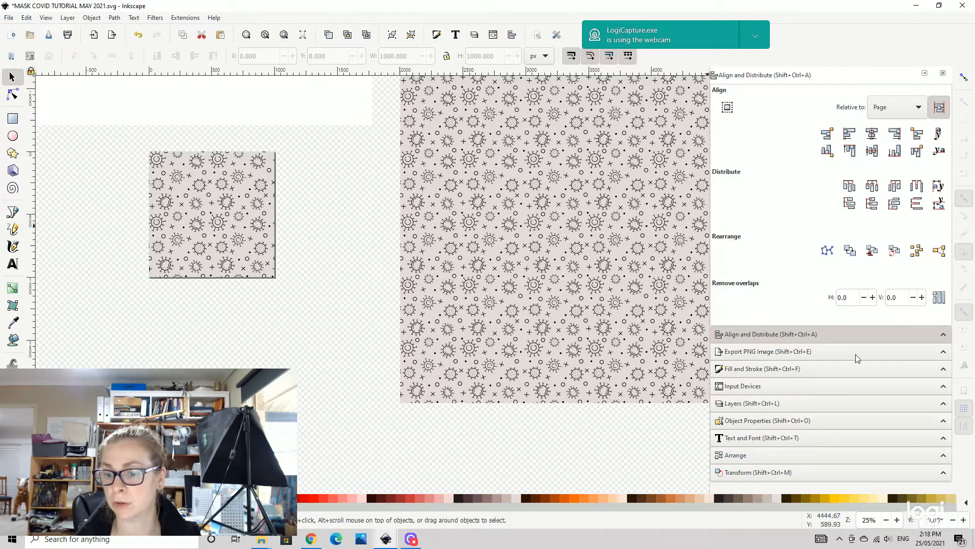
# - Lock the Pattern Background layer and make Pattern Foreground the active layer
pyautogui.click(750, 405)
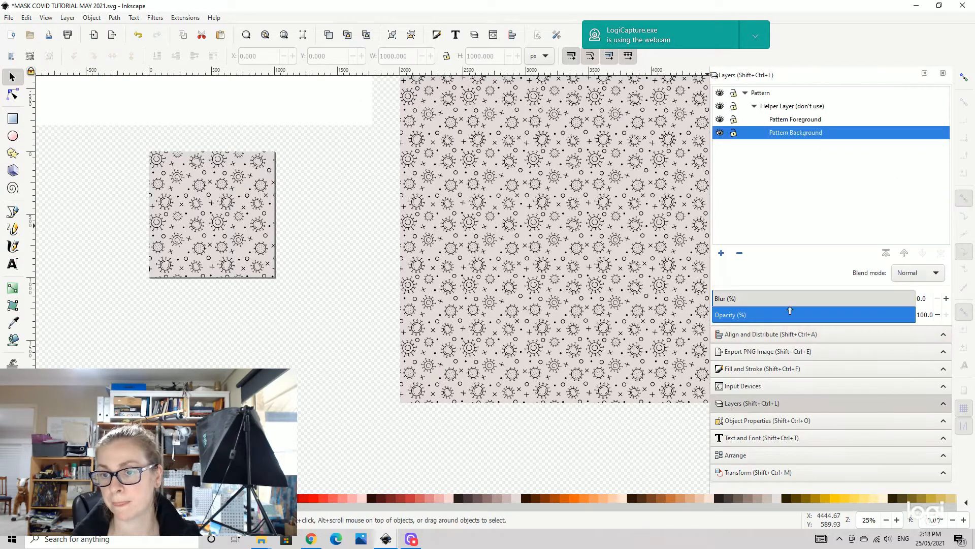
pyautogui.click(734, 134)
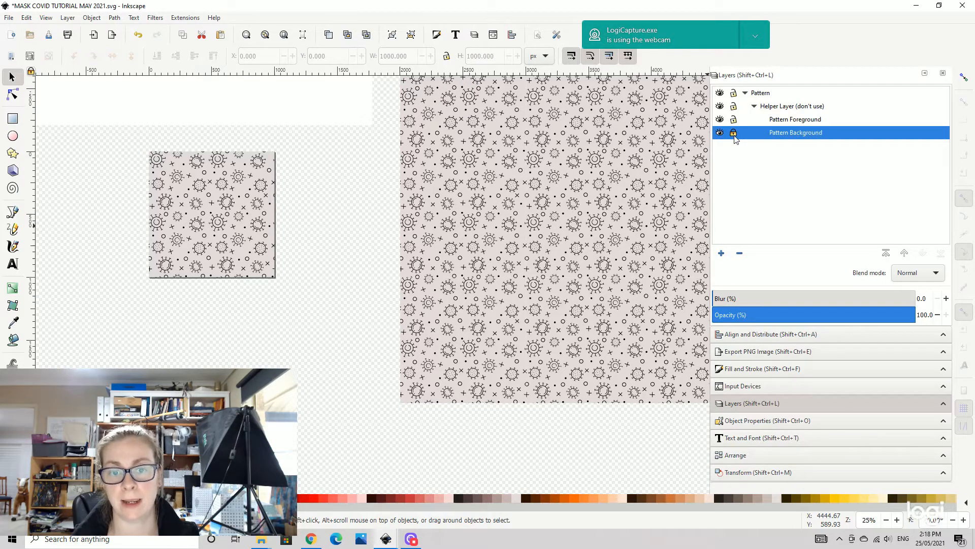
pyautogui.click(796, 121)
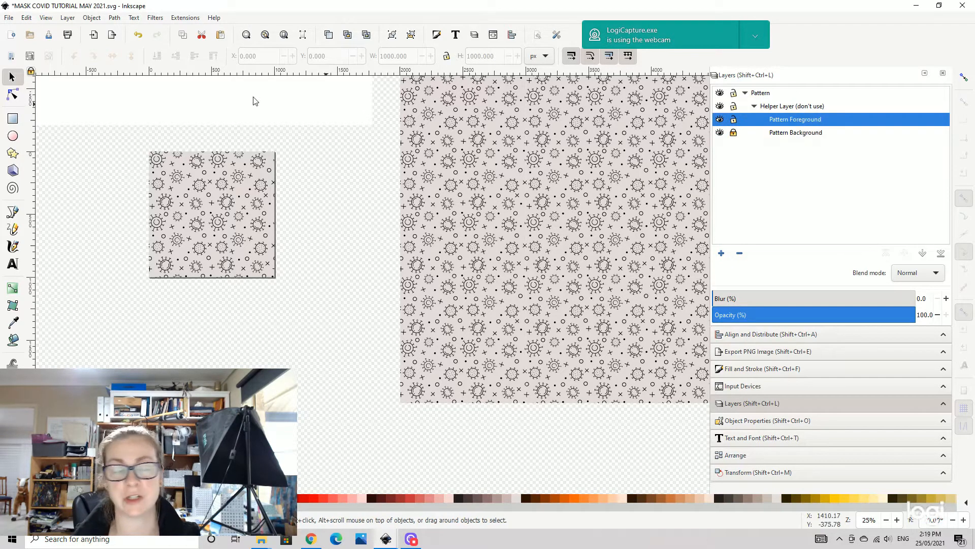
# - Import the 2 (2) mask image and undo the import
pyautogui.click(9, 17)
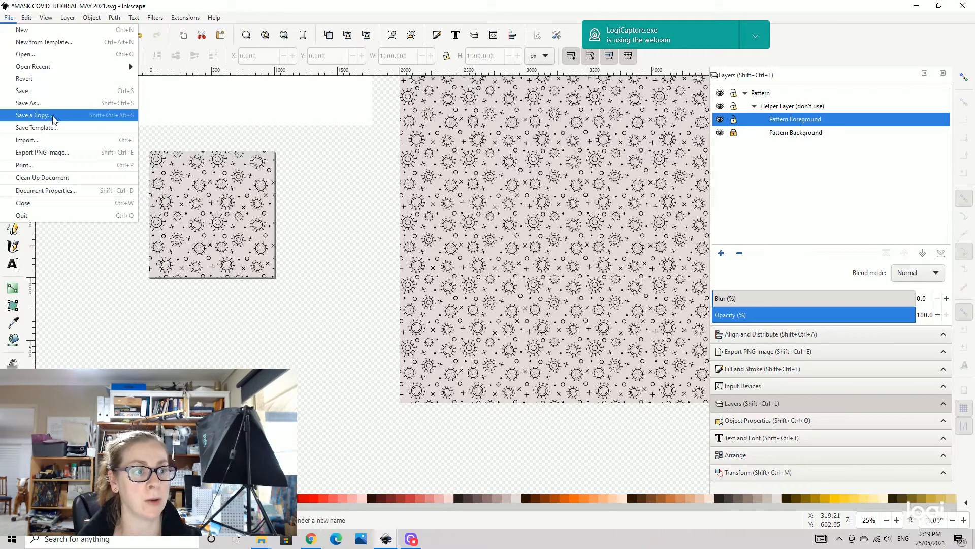
pyautogui.click(37, 141)
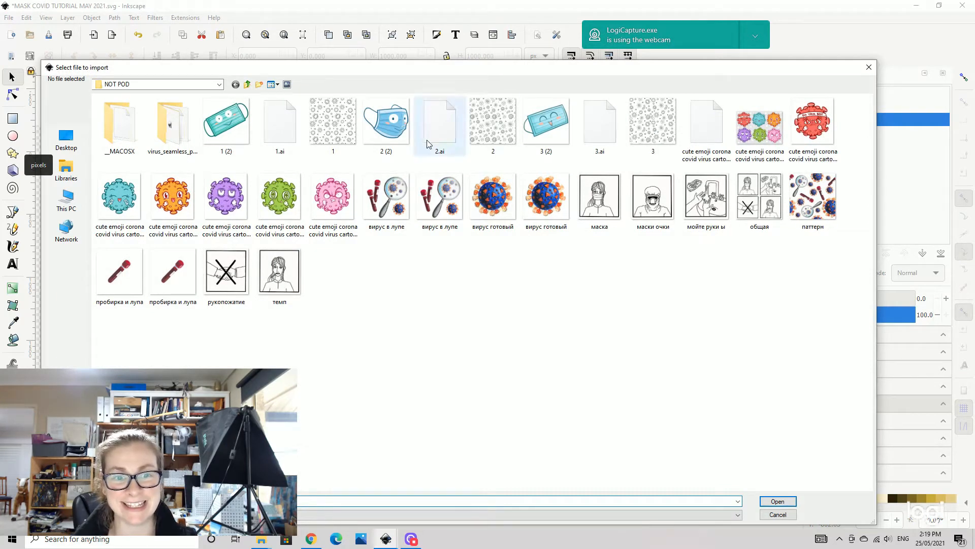
pyautogui.click(401, 130)
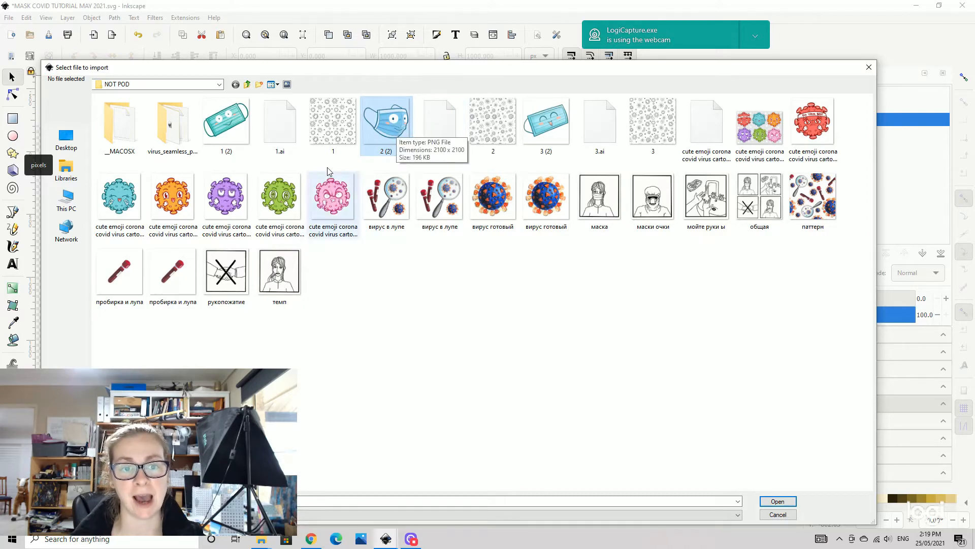
pyautogui.click(781, 503)
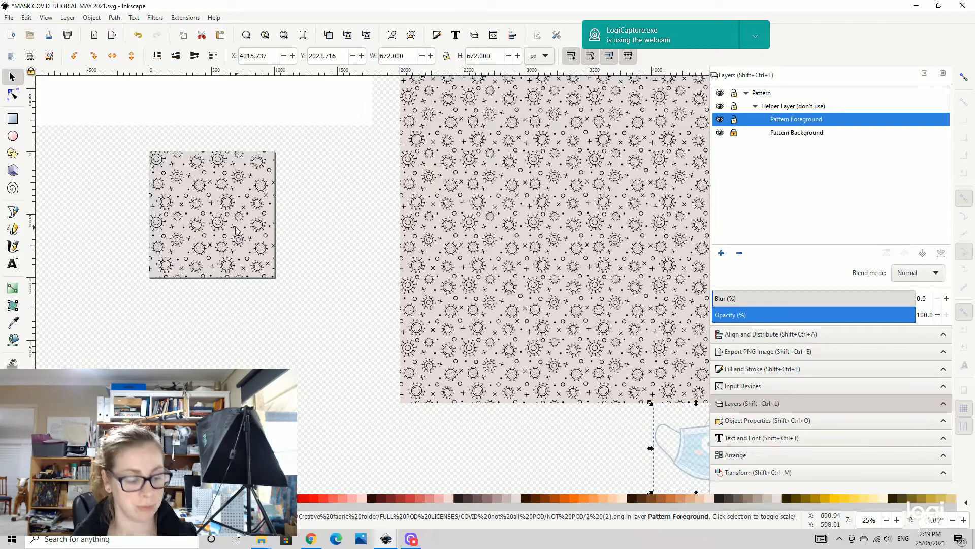
pyautogui.hotkey('ctrl', 'z')
# - Import the 2 (2) mask image into the Pattern Foreground layer
pyautogui.moveTo(194, 208); pyautogui.dragTo(442, 297)
pyautogui.click(9, 18)
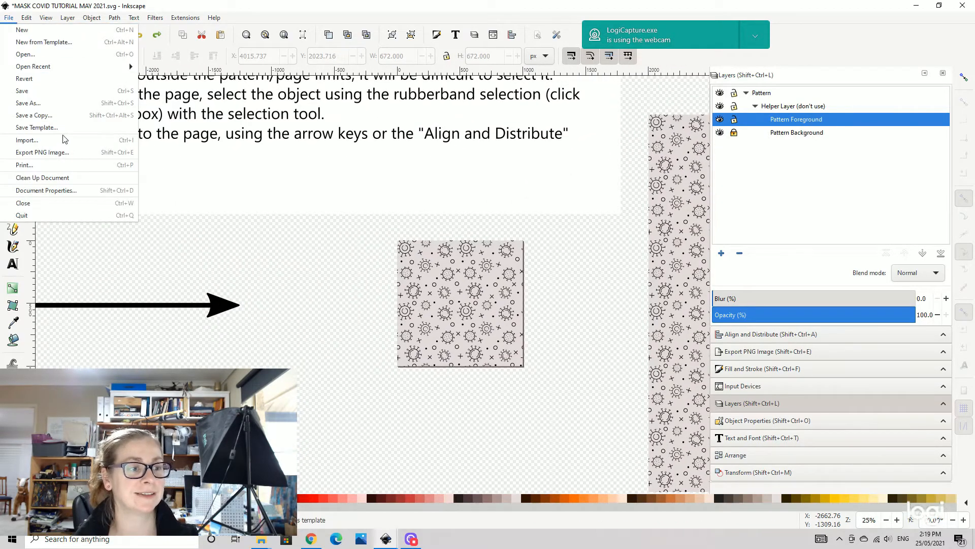
pyautogui.click(41, 143)
pyautogui.click(394, 129)
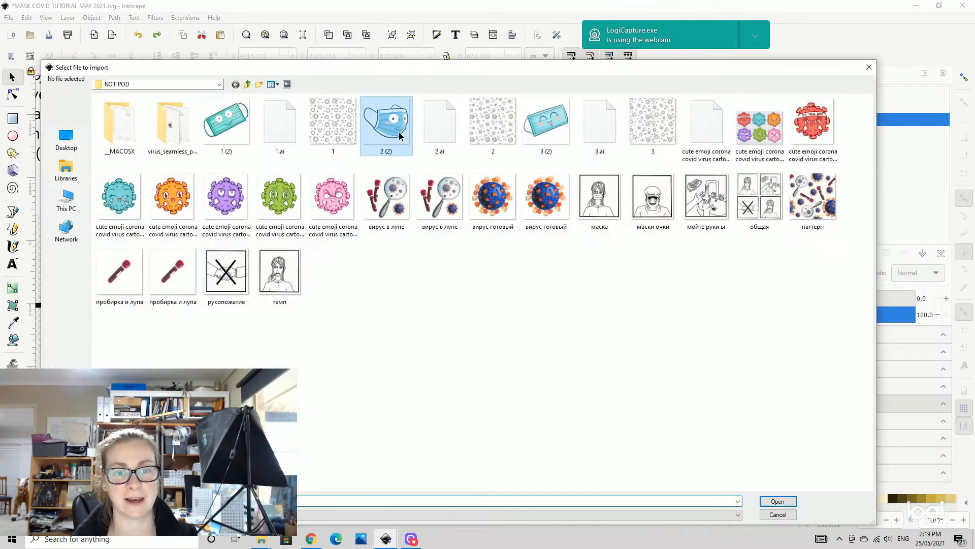
pyautogui.click(778, 502)
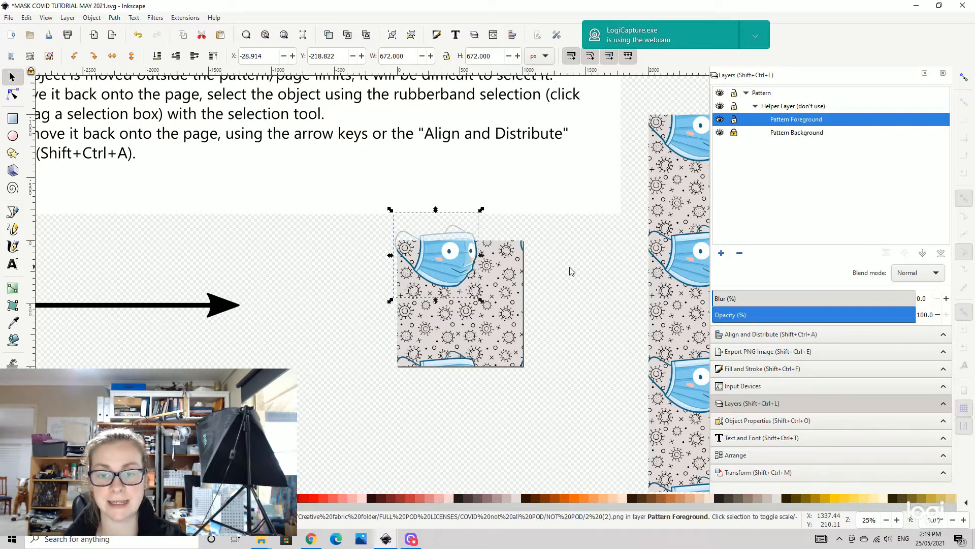
# - Move the mask onto the tile and scale it down to about 337 px square
pyautogui.moveTo(584, 283)
pyautogui.mouseDown()
pyautogui.moveTo(360, 282)
pyautogui.moveTo(576, 287)
pyautogui.mouseUp()
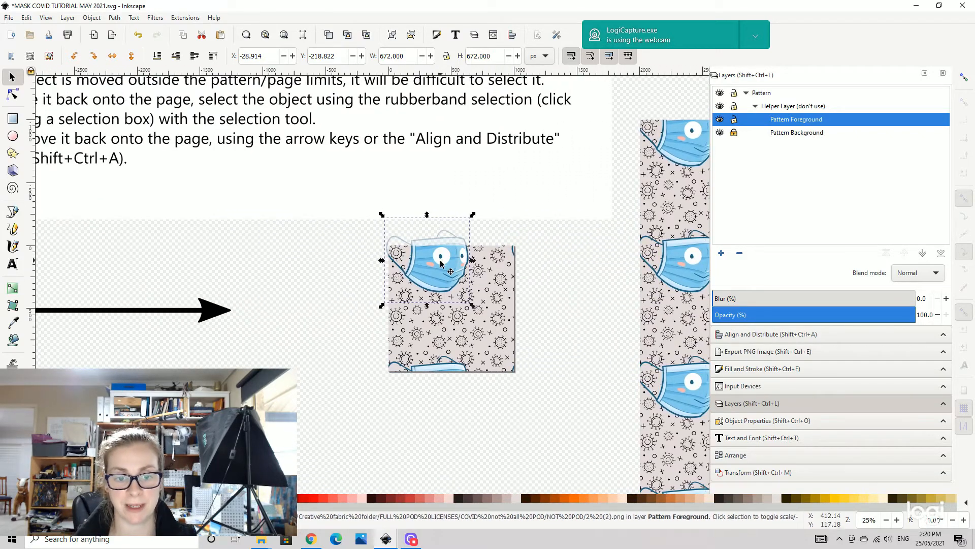
pyautogui.moveTo(447, 270); pyautogui.dragTo(461, 303)
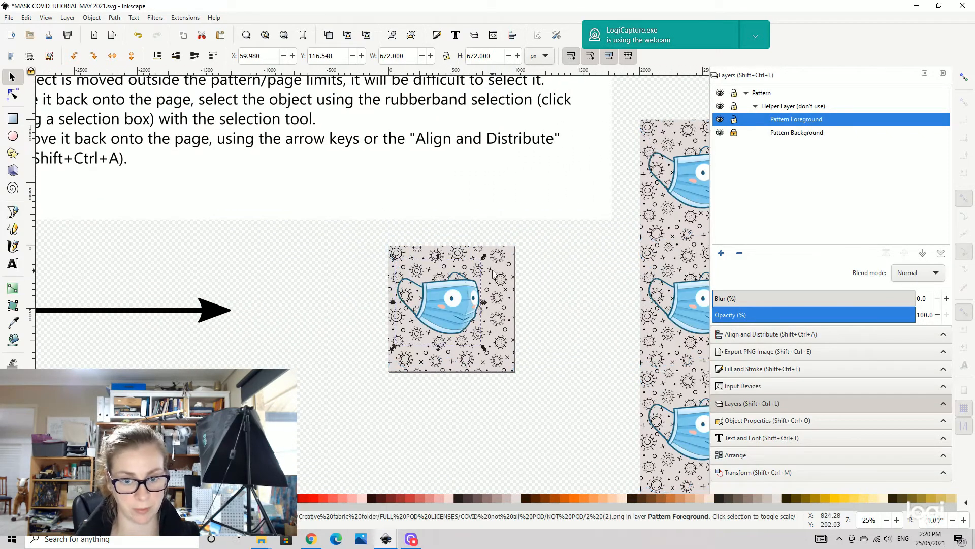
pyautogui.moveTo(485, 261); pyautogui.dragTo(443, 297)
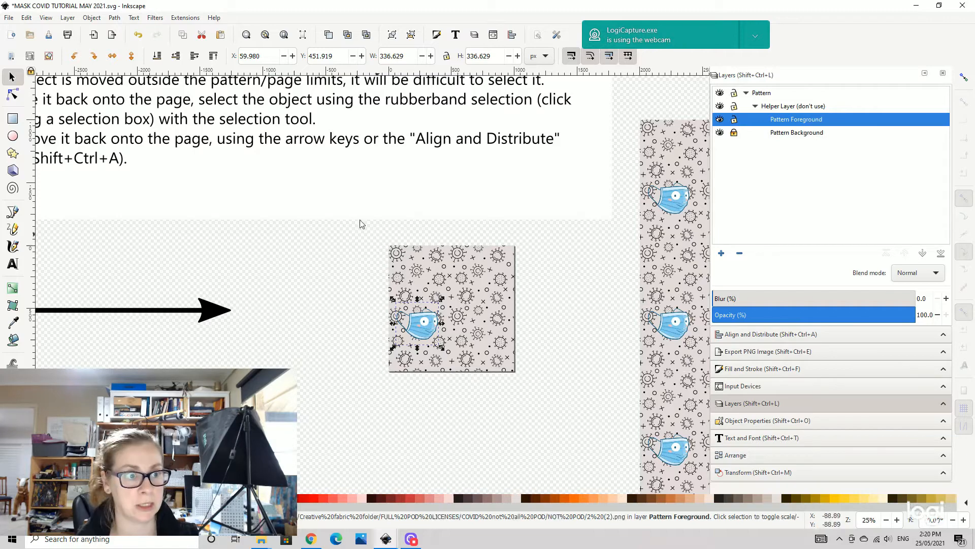
# - Import the green cute emoji corona covid virus cartoon illustration-05 image
pyautogui.click(8, 19)
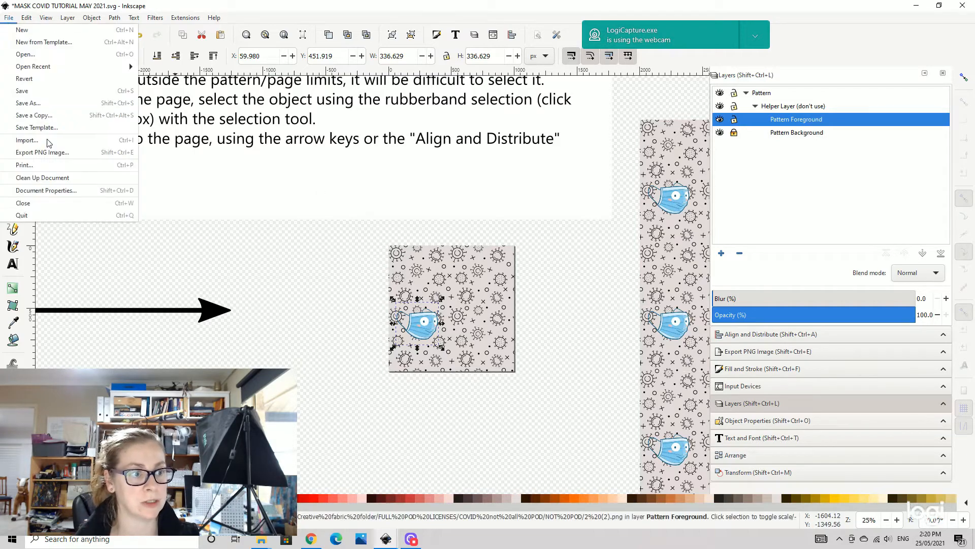
pyautogui.click(26, 140)
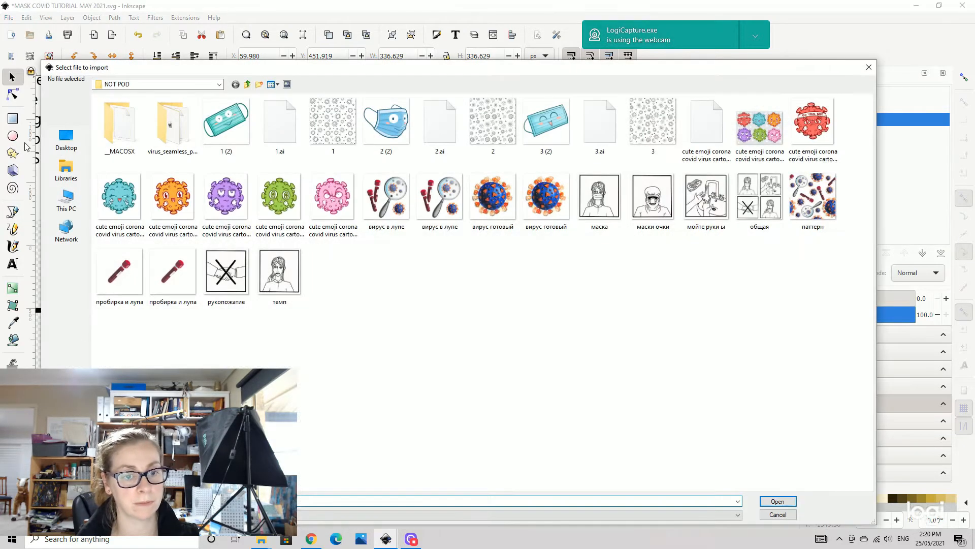
pyautogui.click(280, 204)
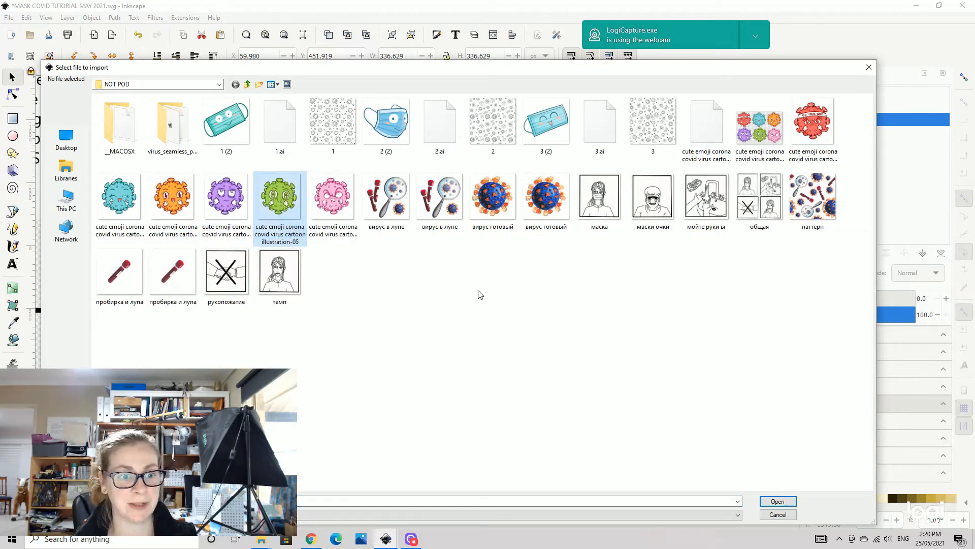
pyautogui.click(785, 503)
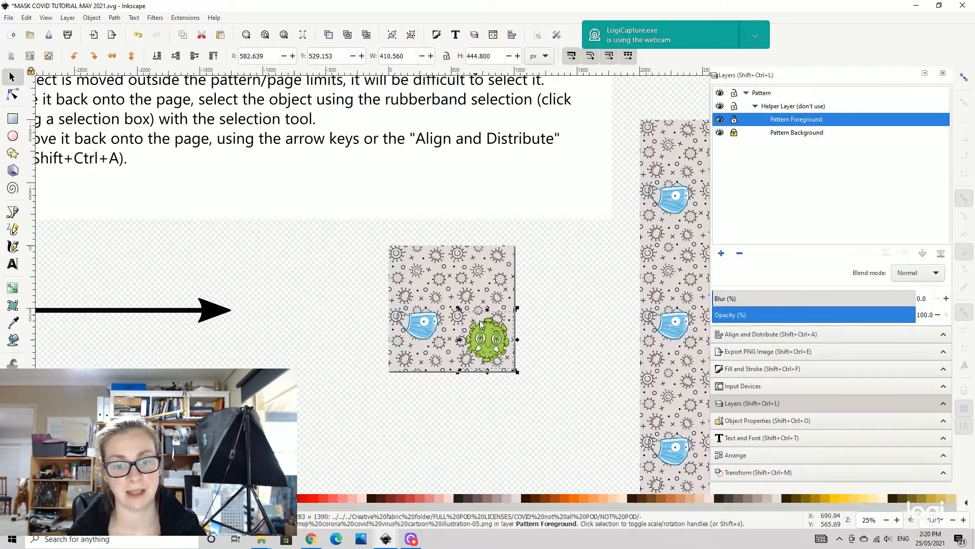
# - Import the red cute emoji corona covid virus cartoon illustration-01 image onto the tile
pyautogui.click(9, 18)
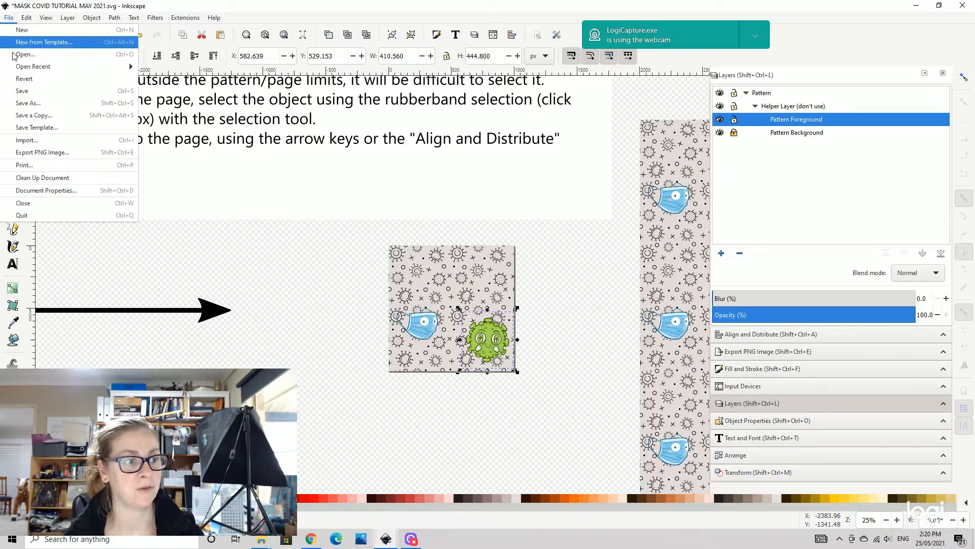
pyautogui.click(22, 140)
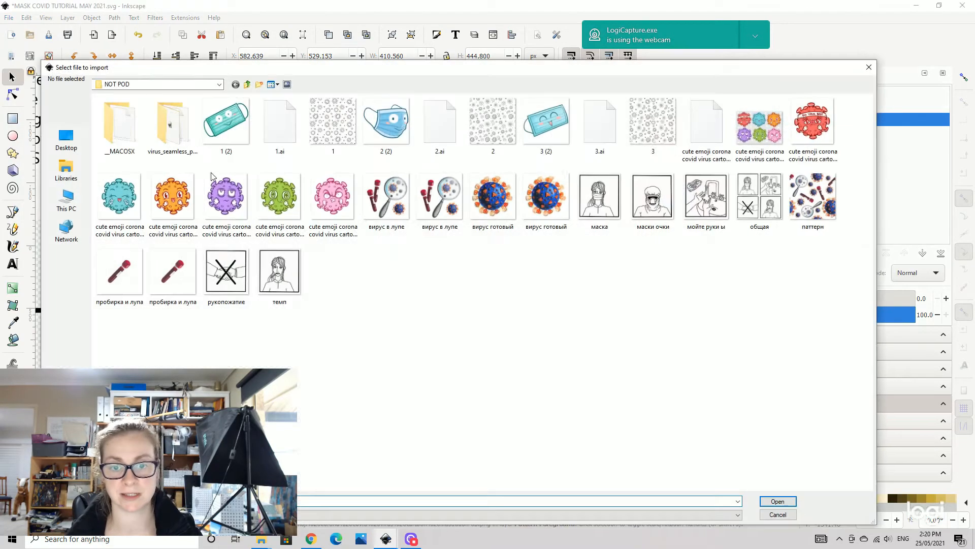
pyautogui.click(808, 128)
pyautogui.click(776, 503)
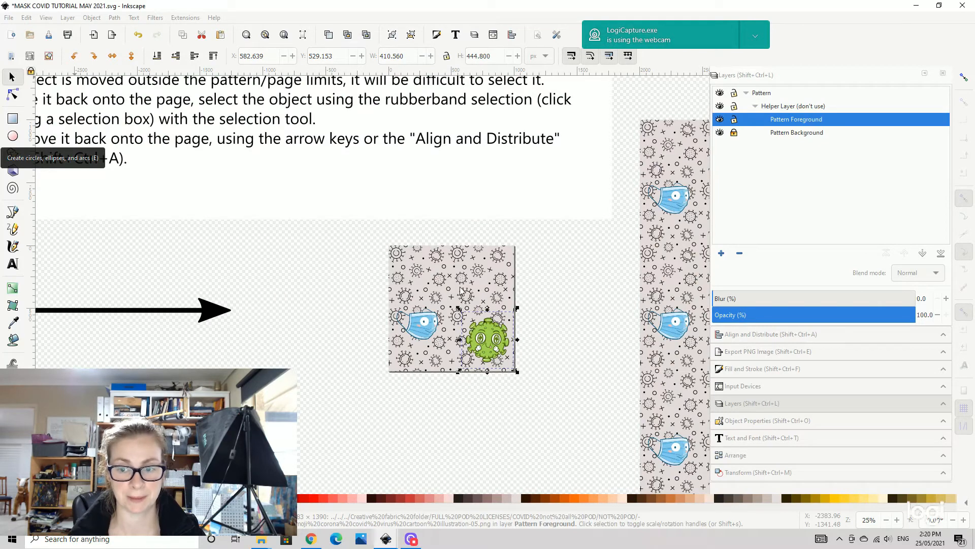
pyautogui.hotkey('ctrl', 'v')
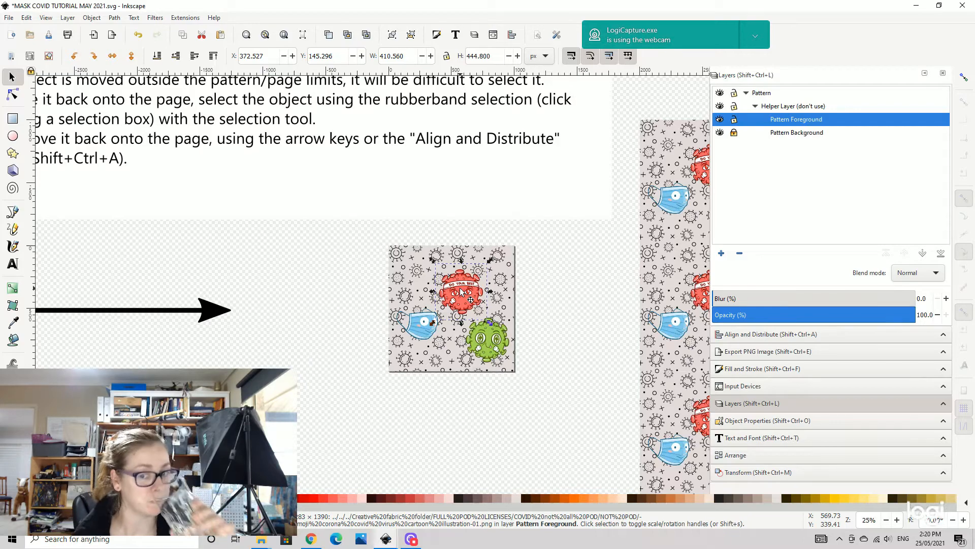
# - Import the purple virus cartoon illustration-04 and move it to the tile's upper-right edge
pyautogui.moveTo(572, 285); pyautogui.dragTo(557, 264)
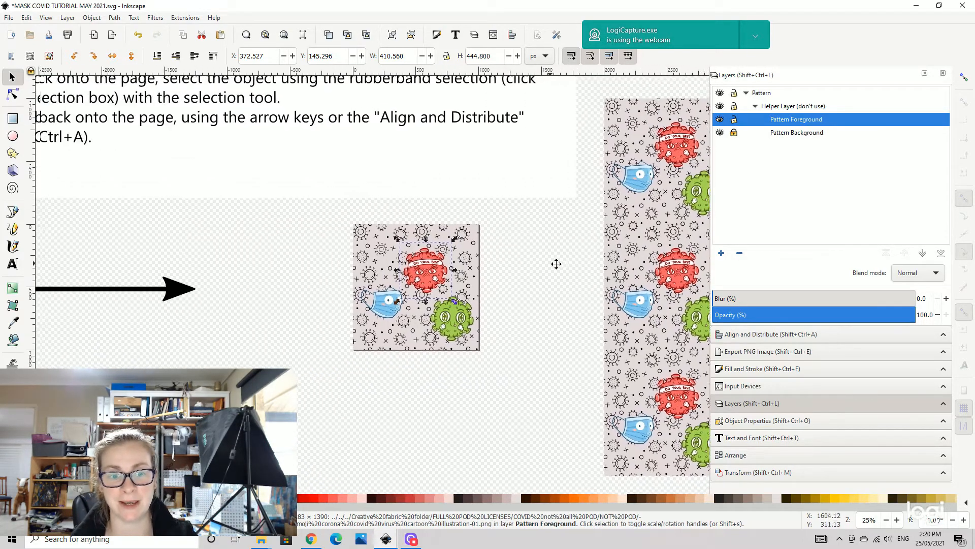
pyautogui.click(9, 18)
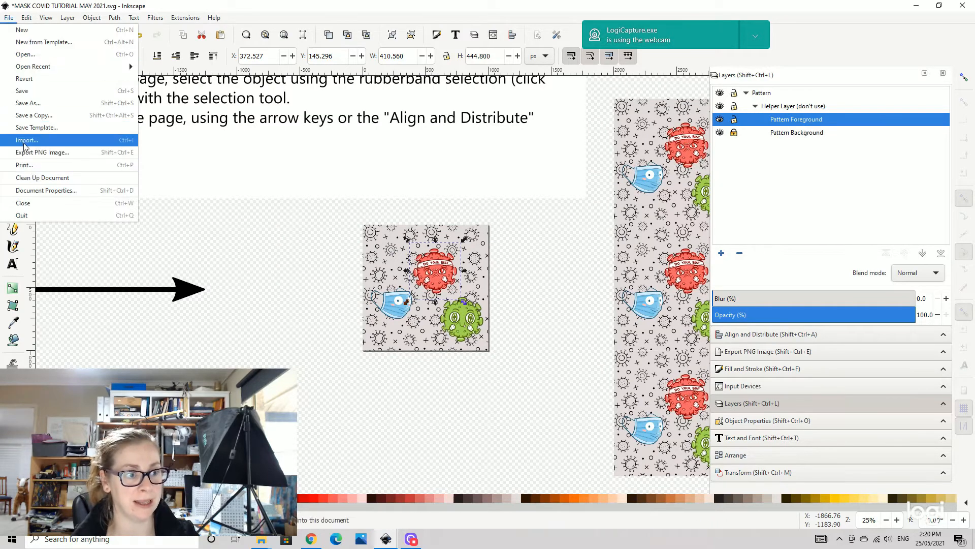
pyautogui.click(23, 143)
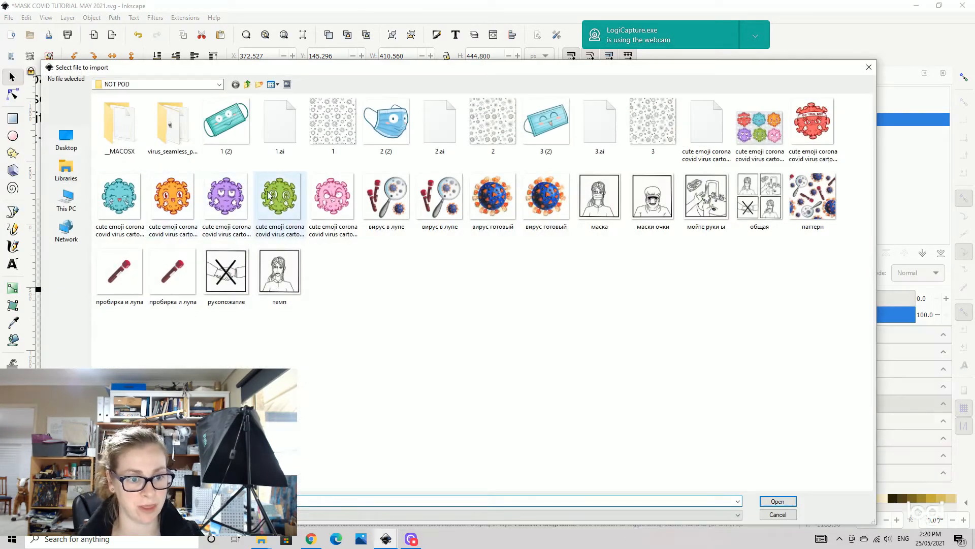
pyautogui.click(225, 204)
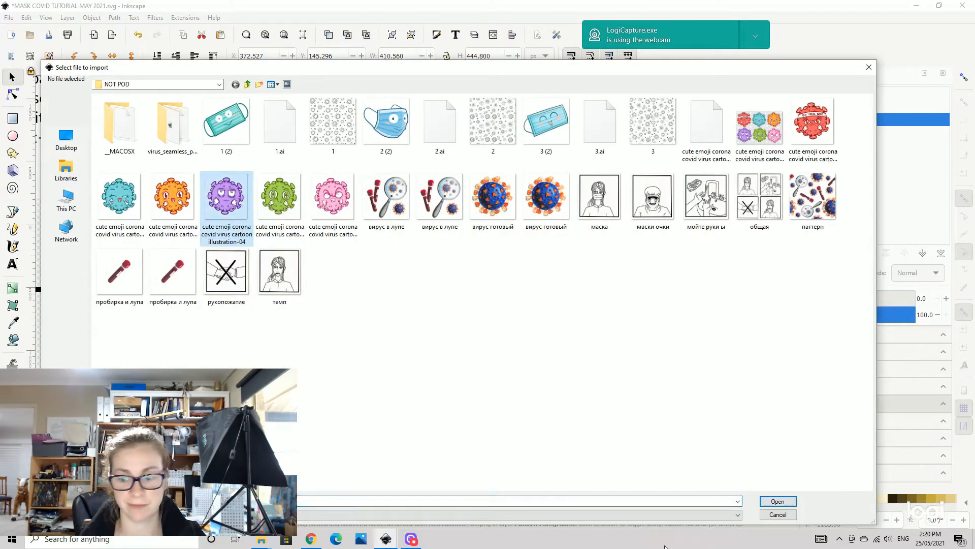
pyautogui.click(777, 501)
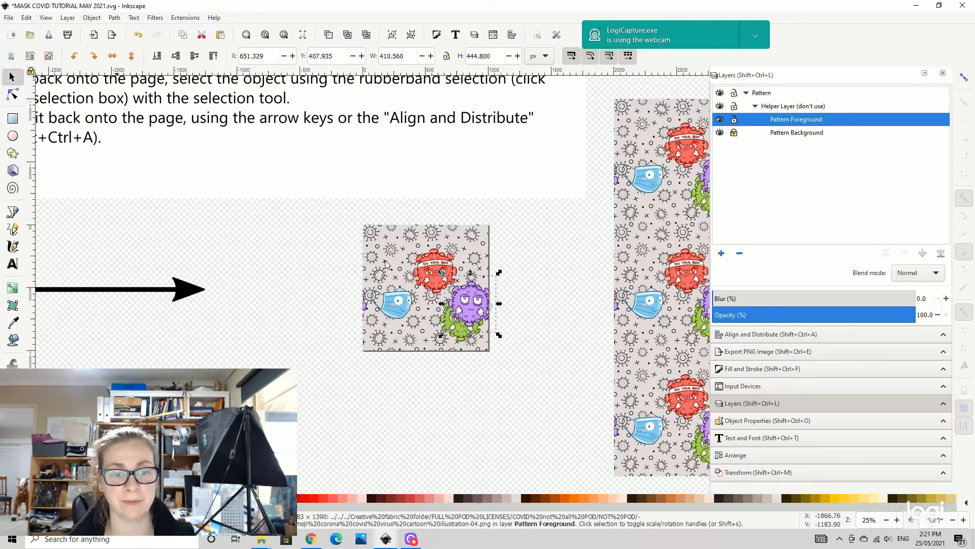
pyautogui.moveTo(473, 301); pyautogui.dragTo(480, 243)
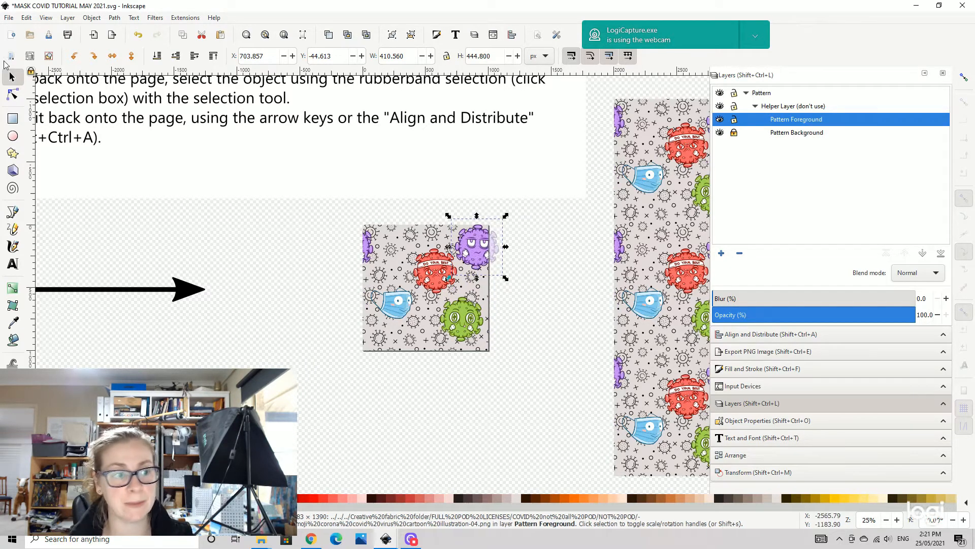
# - Import the cyan virus cartoon illustration-02, place it at the tile's upper left and scale it to about 213 px wide
pyautogui.click(9, 18)
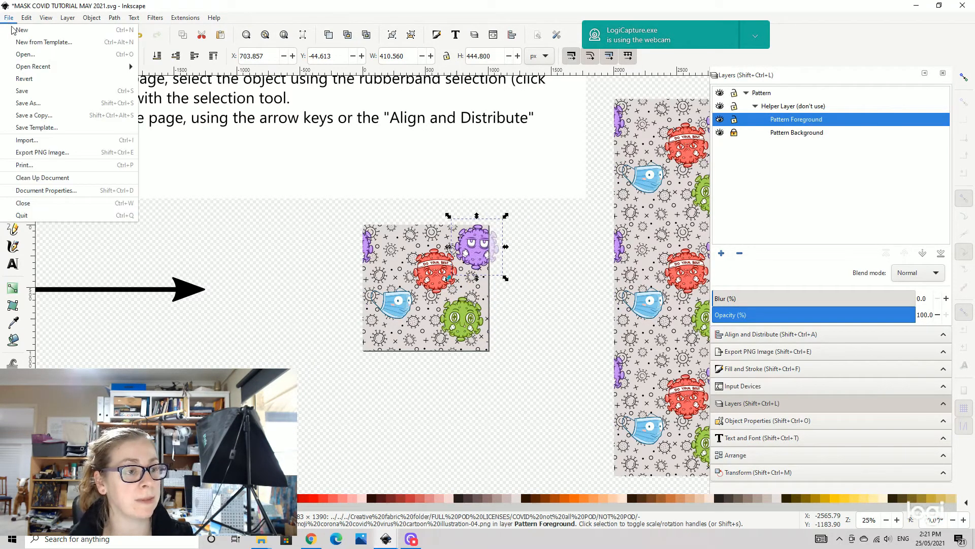
pyautogui.click(36, 140)
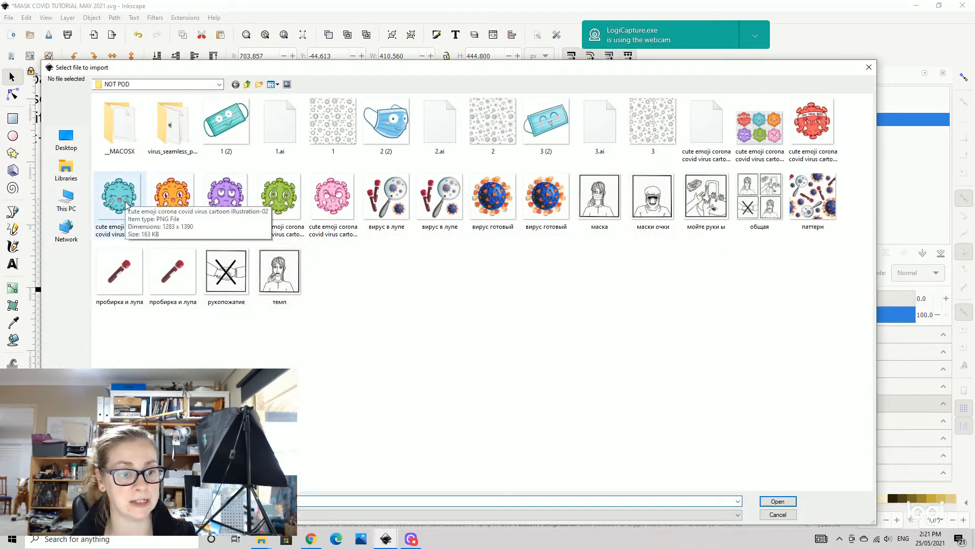
pyautogui.click(788, 503)
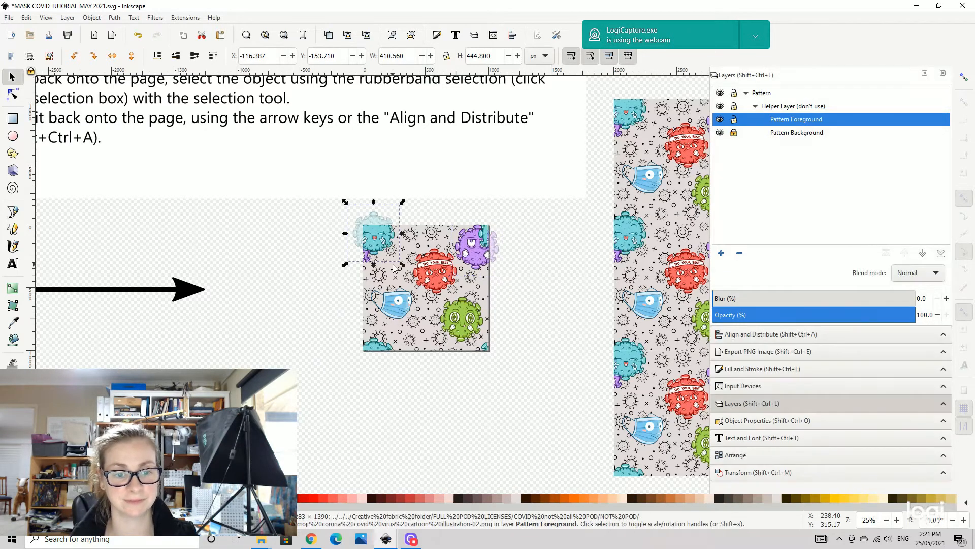
pyautogui.moveTo(379, 237); pyautogui.dragTo(405, 268)
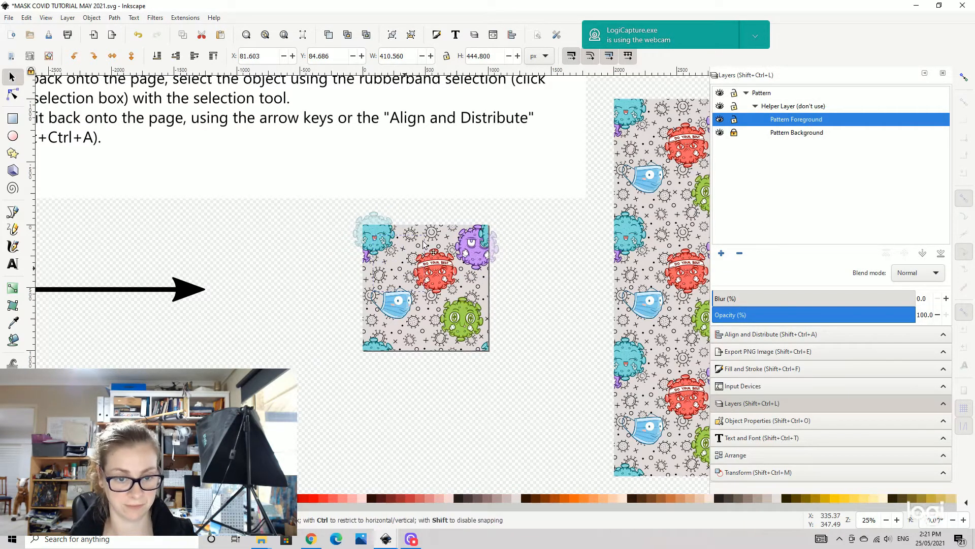
pyautogui.moveTo(429, 233); pyautogui.dragTo(394, 260)
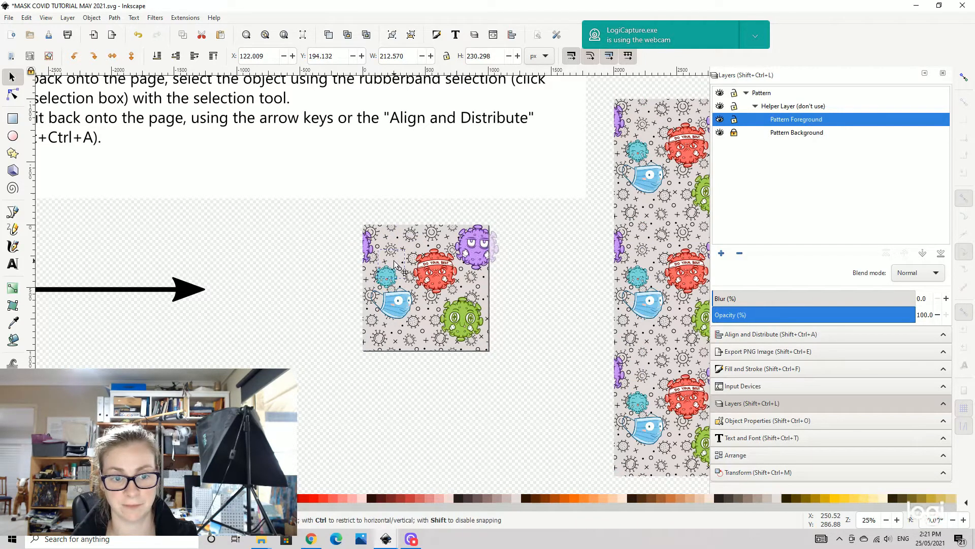
# - Select the mask image and save the document
pyautogui.click(401, 305)
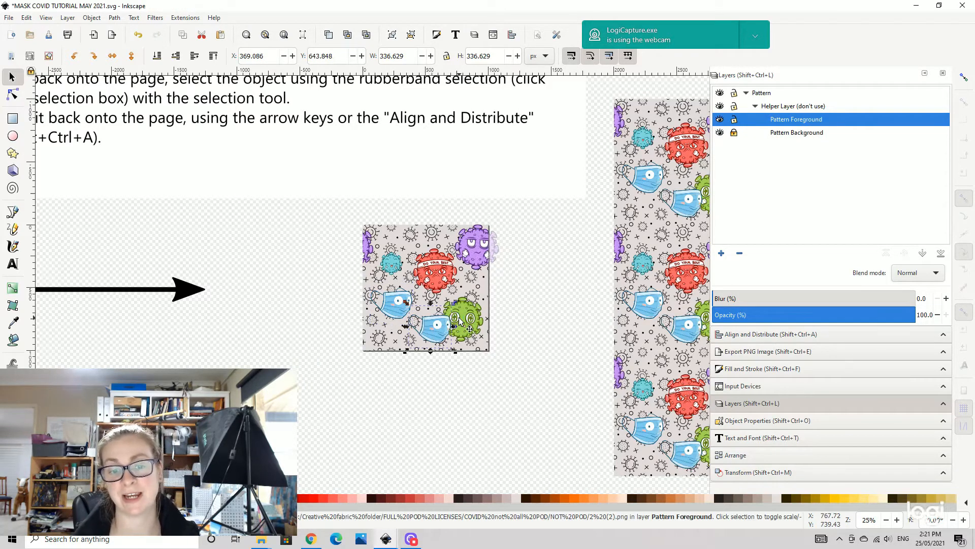
pyautogui.click(8, 18)
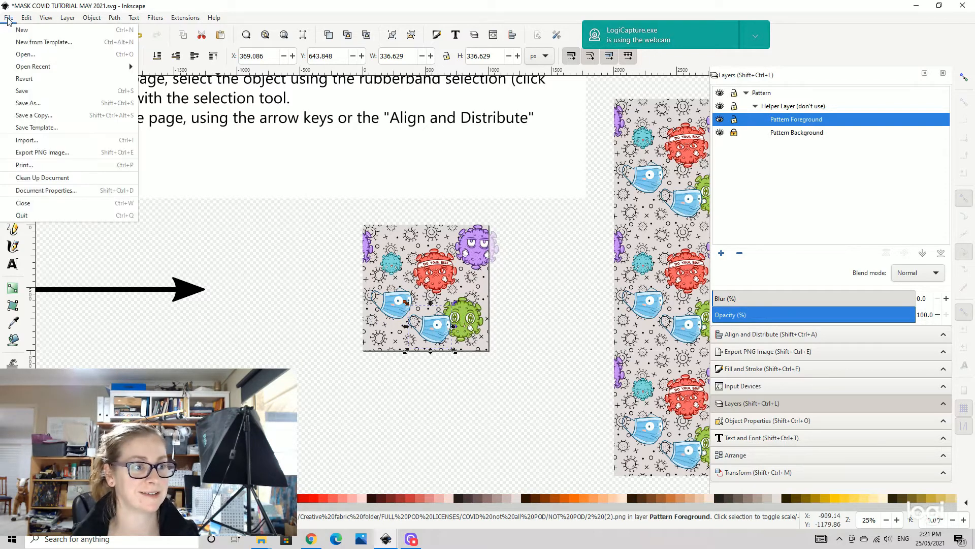
pyautogui.click(41, 91)
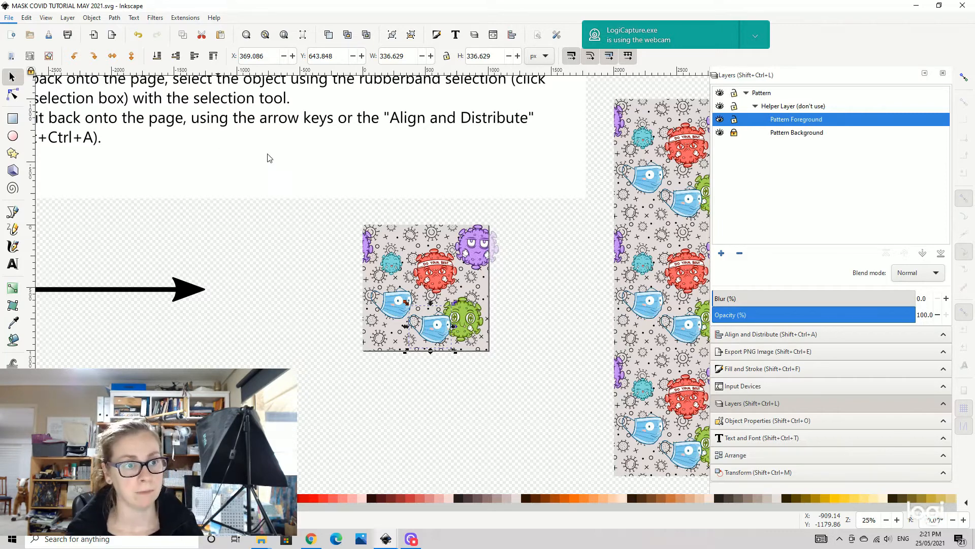
# - Flip the selected mask horizontally and vertically to try different orientations
pyautogui.click(111, 55)
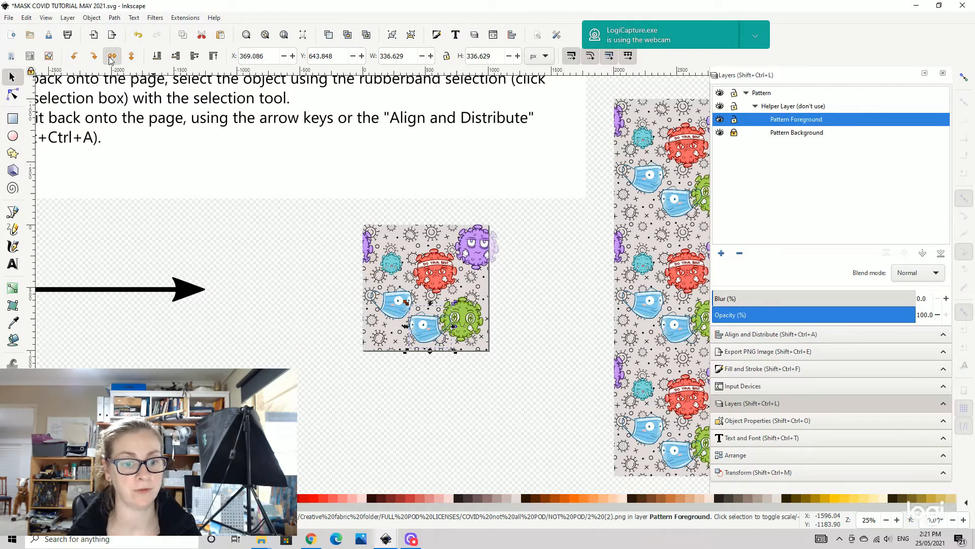
pyautogui.click(111, 60)
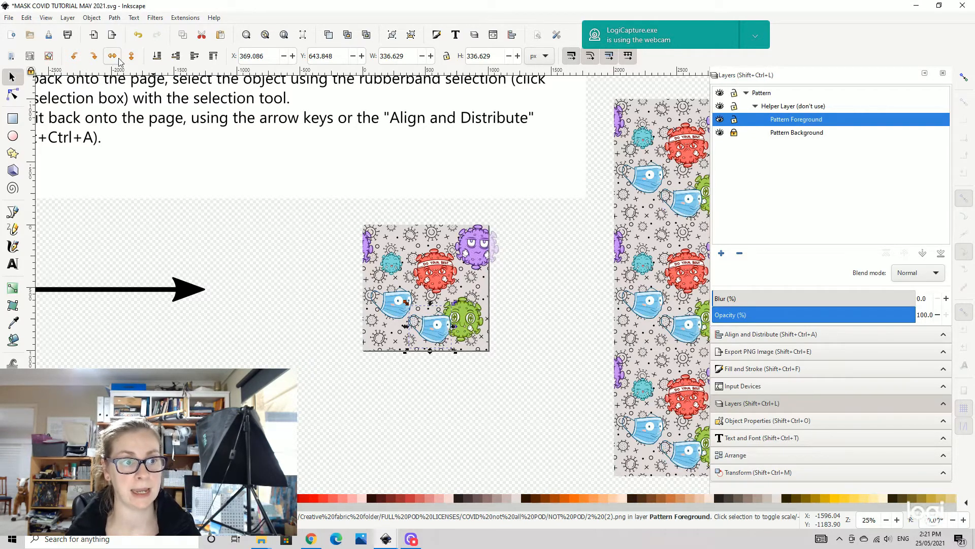
pyautogui.click(131, 56)
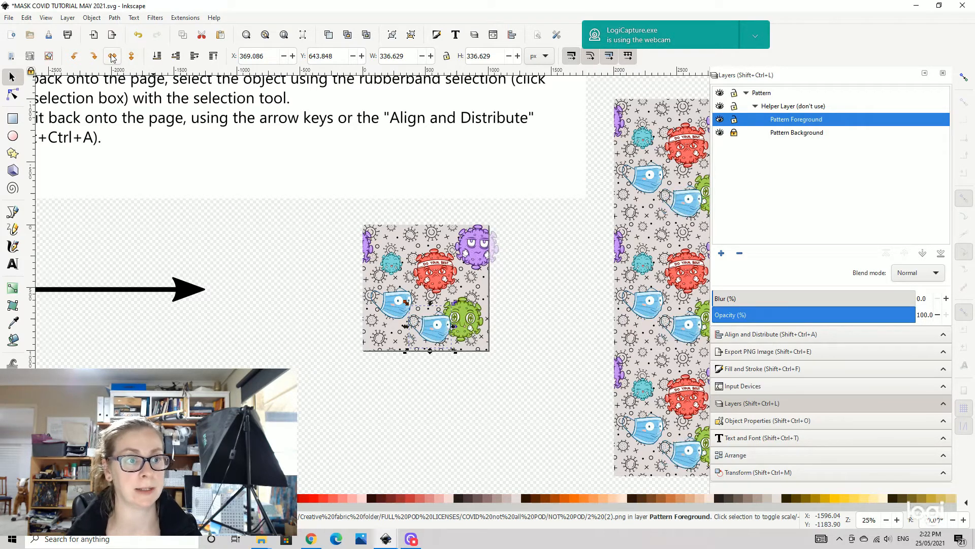
pyautogui.click(113, 57)
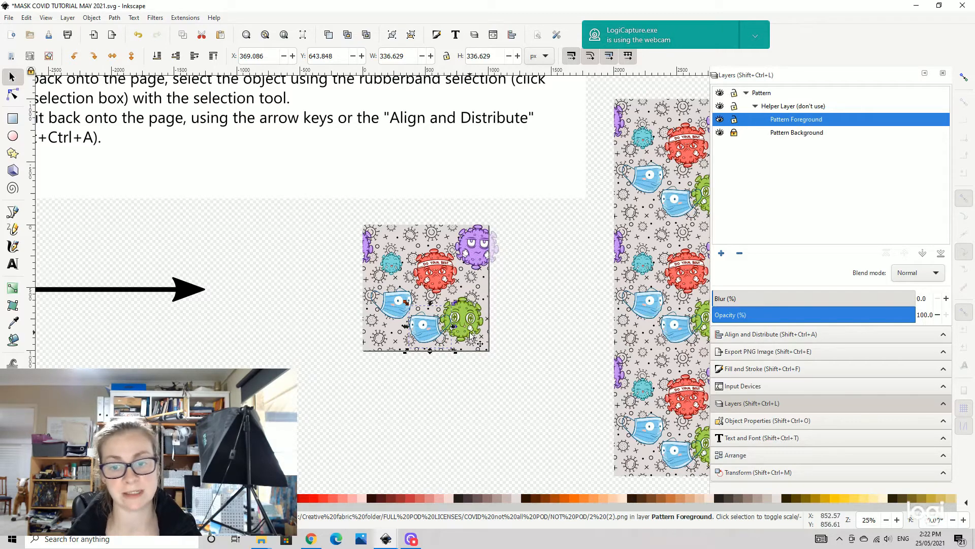
# - Move the mask to straddle the tile's right edge and select the cyan virus
pyautogui.moveTo(560, 267); pyautogui.dragTo(287, 259)
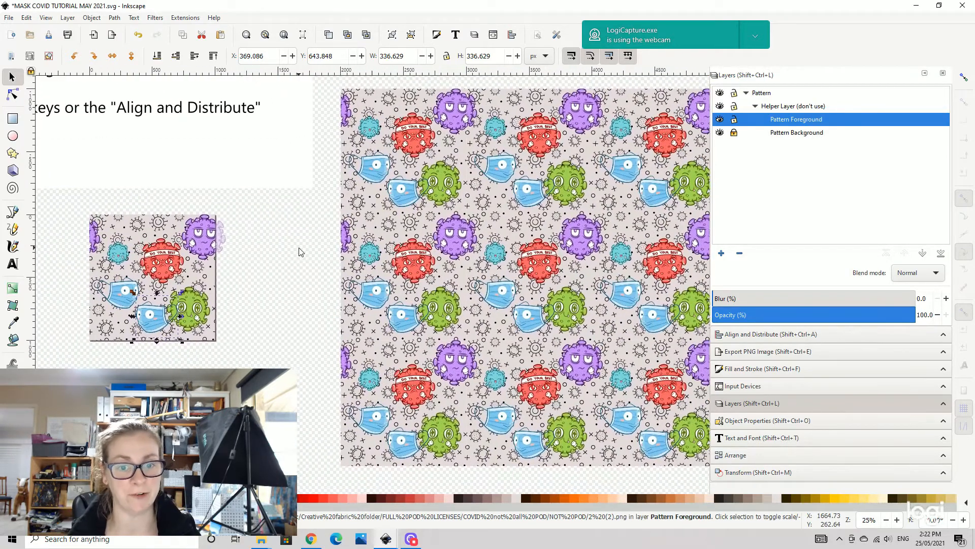
pyautogui.moveTo(151, 316); pyautogui.dragTo(204, 276)
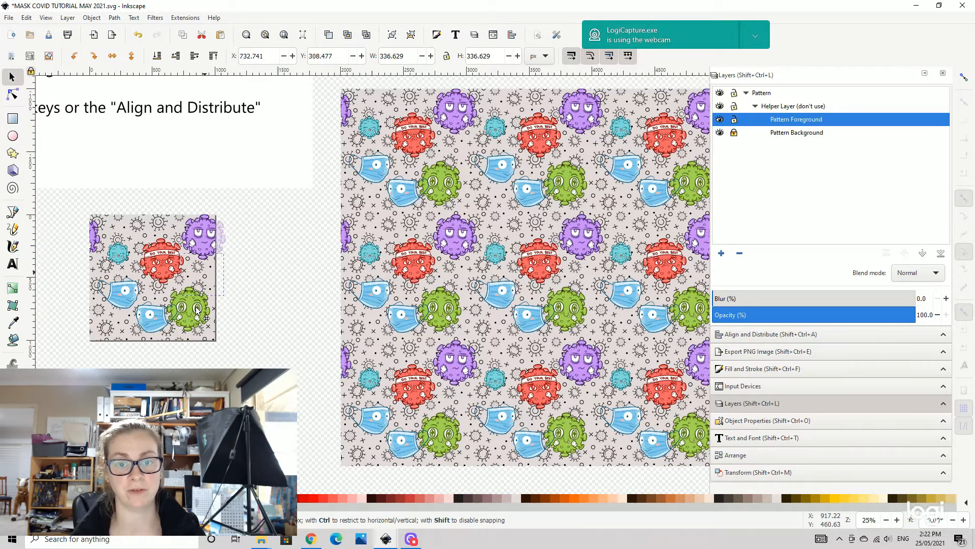
pyautogui.click(118, 258)
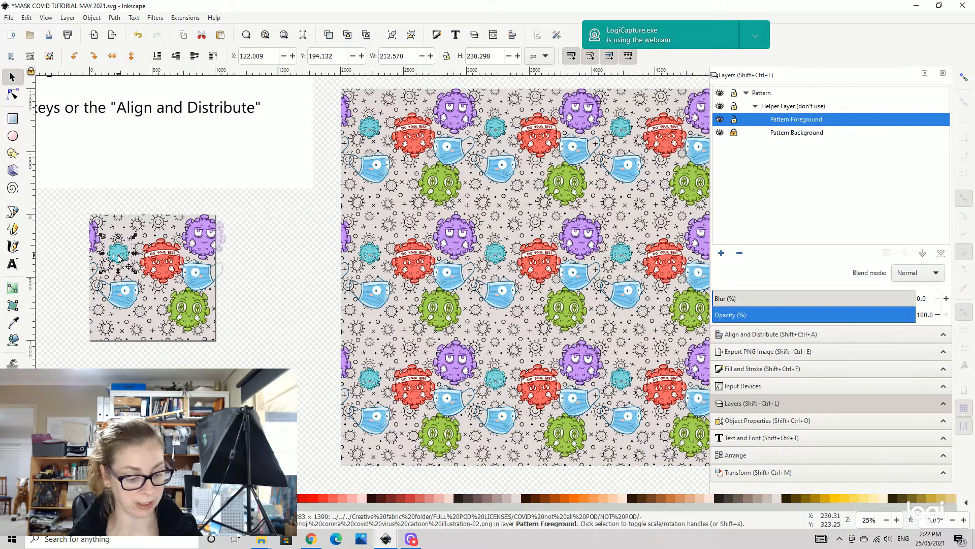
# - Move the cyan virus down to the tile's lower middle
pyautogui.press('ctrl')
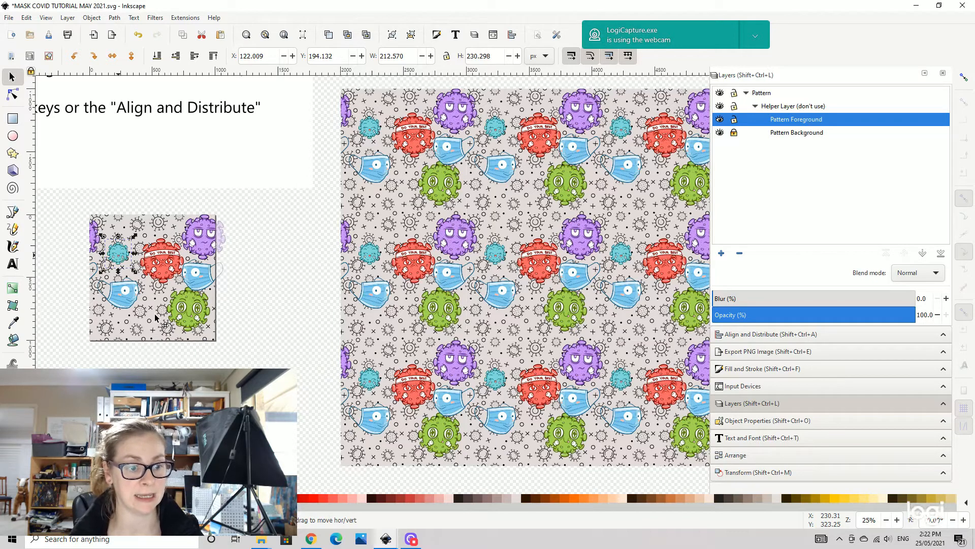
pyautogui.moveTo(154, 318)
pyautogui.mouseDown()
pyautogui.moveTo(177, 311)
pyautogui.moveTo(118, 258)
pyautogui.moveTo(159, 312)
pyautogui.mouseUp()
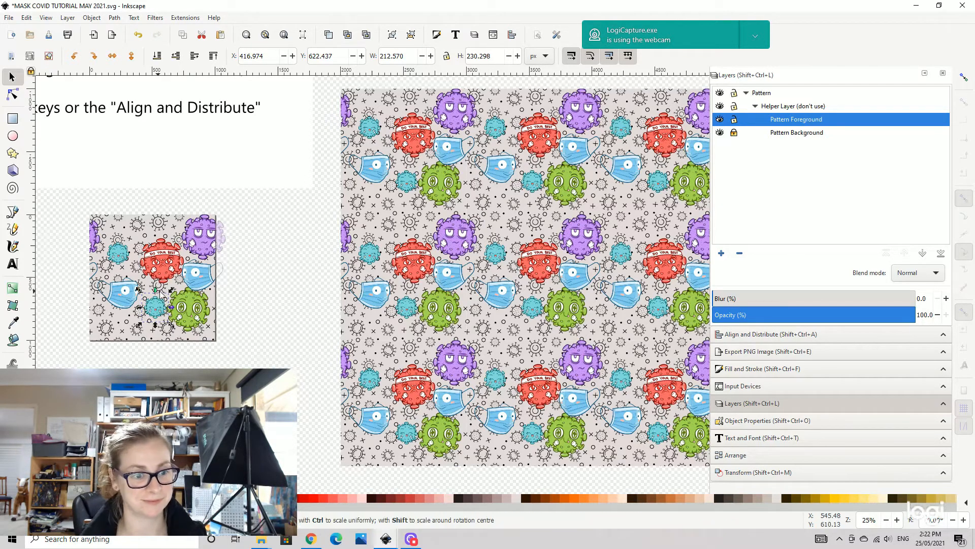
# - Move the mask so it straddles the tile's left edge near the bottom
pyautogui.moveTo(123, 295); pyautogui.dragTo(106, 325)
pyautogui.click(145, 277)
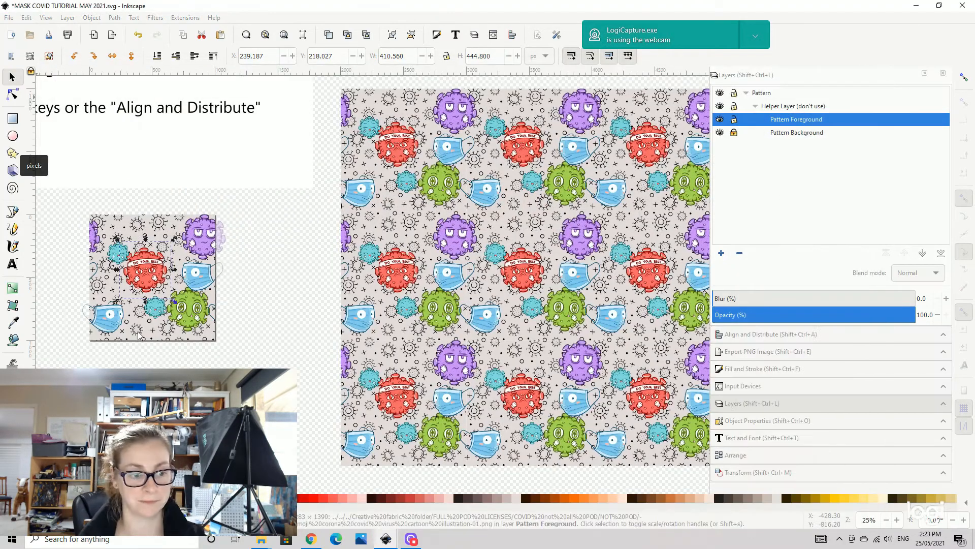
pyautogui.scroll(-1, 153, 275)
pyautogui.click(9, 17)
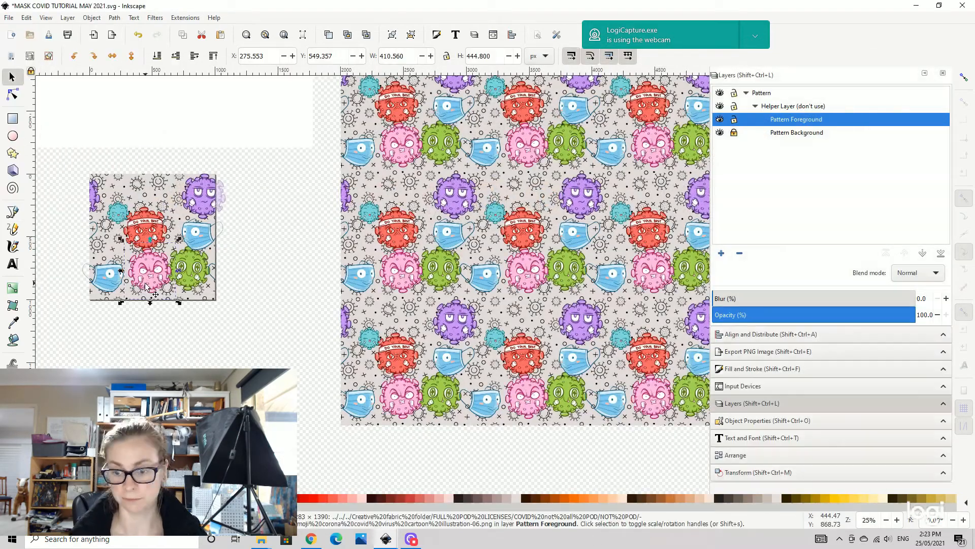
# - Adjust the positions of the viruses in the tile's lower half and paste a copy of the mask at the right edge
pyautogui.moveTo(147, 287); pyautogui.dragTo(146, 304)
pyautogui.moveTo(156, 267); pyautogui.dragTo(151, 259)
pyautogui.moveTo(104, 283); pyautogui.dragTo(101, 300)
pyautogui.click(198, 238)
pyautogui.hotkey('ctrl', 'v')
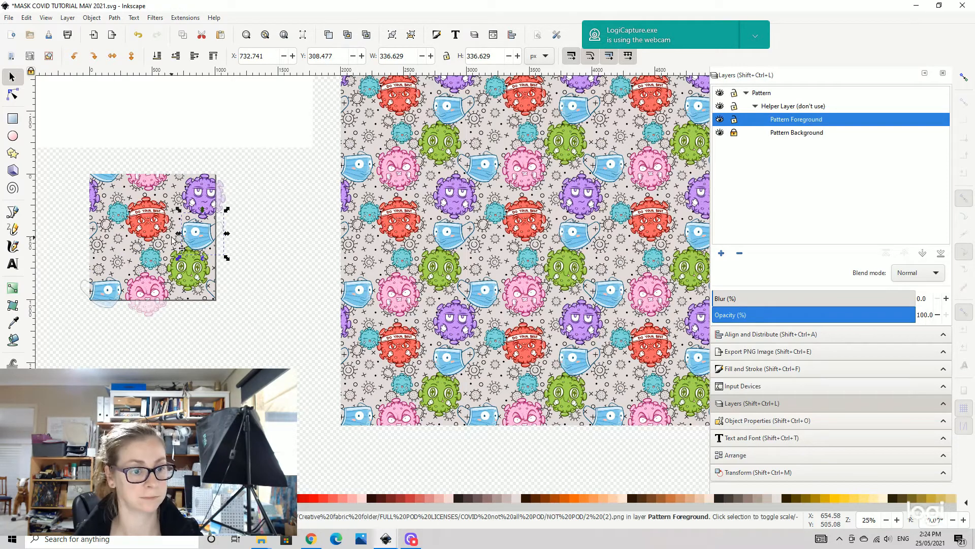
# - Nudge the cyan virus and the right-edge mask slightly to the left
pyautogui.click(123, 254)
pyautogui.moveTo(130, 243); pyautogui.dragTo(117, 240)
pyautogui.moveTo(193, 236); pyautogui.dragTo(180, 235)
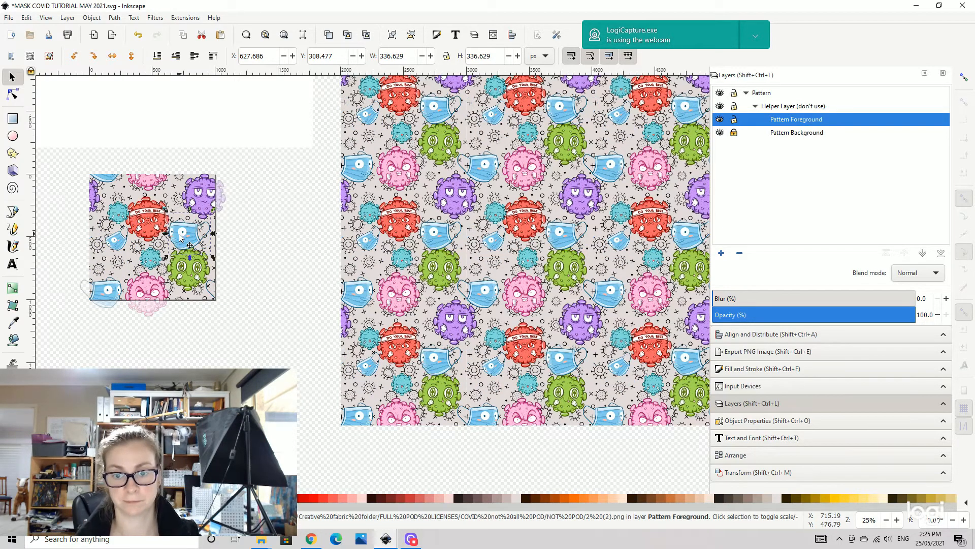
pyautogui.click(151, 258)
pyautogui.hotkey('ctrl', 'i')
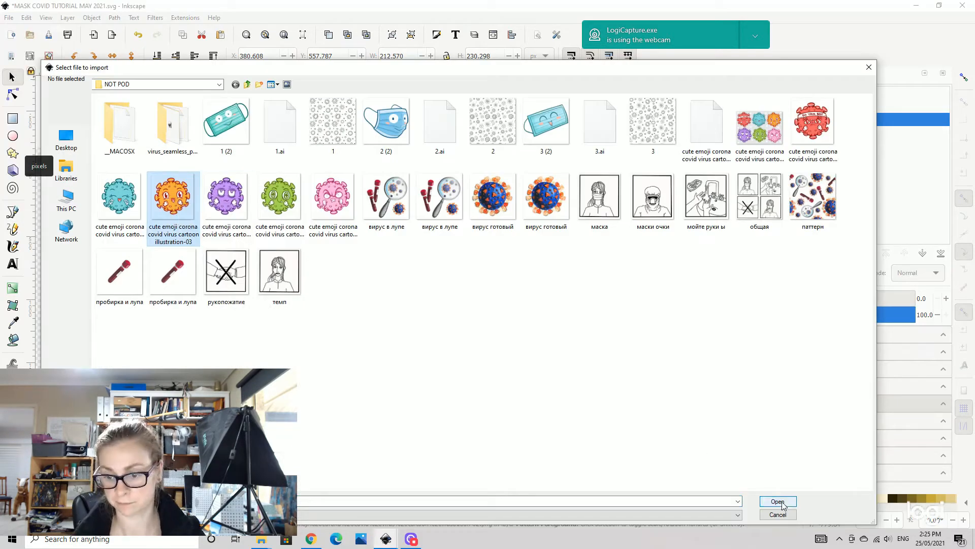
pyautogui.doubleClick(175, 195)
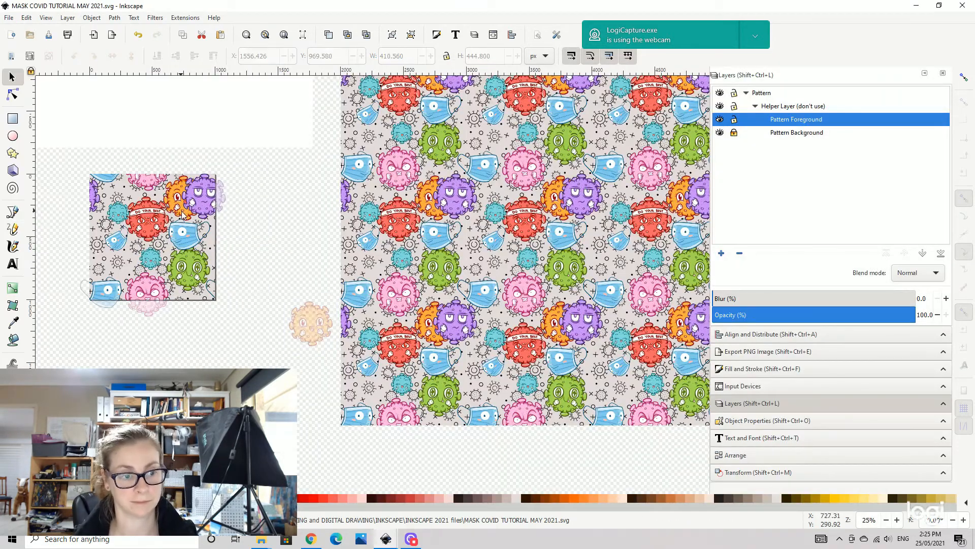
pyautogui.hotkey('ctrl', 'z')
# - Import the orange cute emoji corona virus illustration-03 into the tile's left side
pyautogui.hotkey('ctrl', 'i')
pyautogui.doubleClick(175, 196)
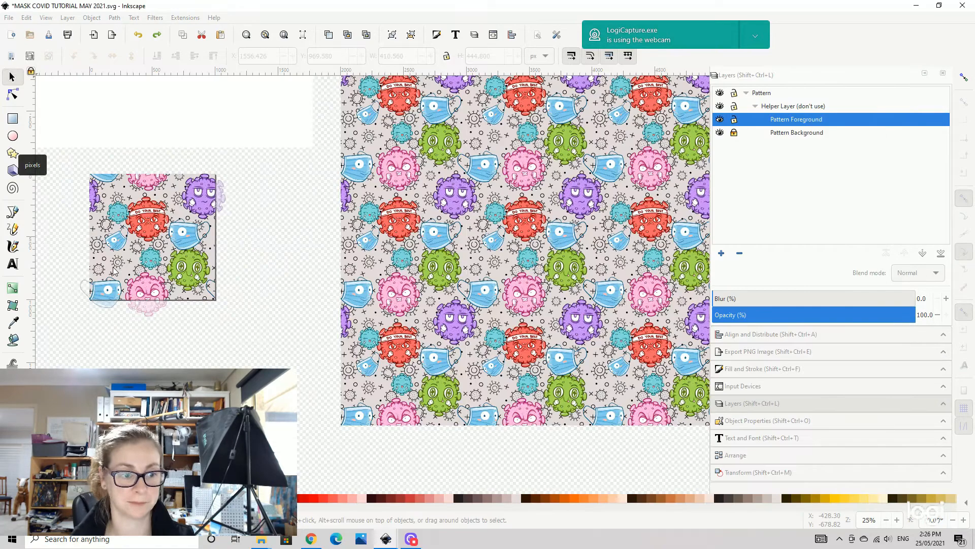
pyautogui.click(152, 258)
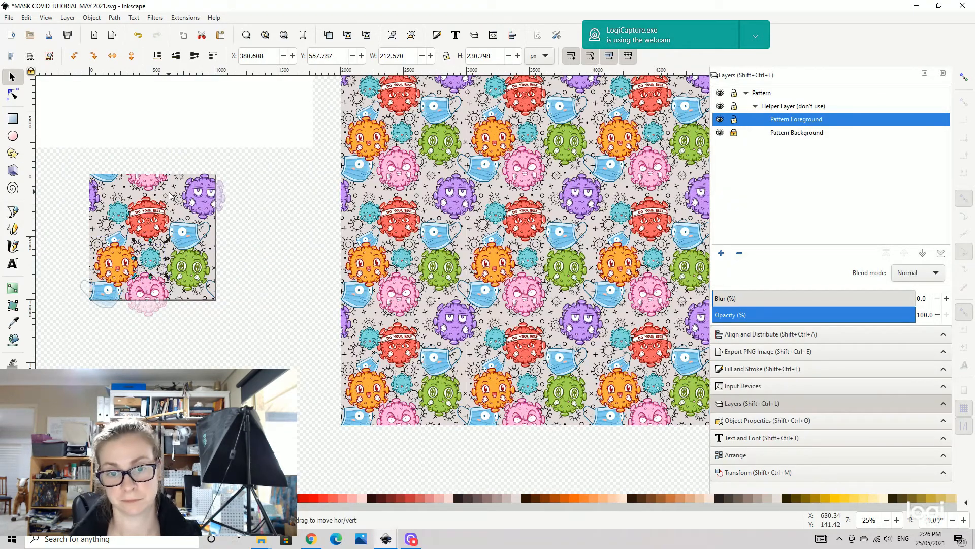
# - Duplicate a cyan virus and place the copy straddling the tile's right edge beside the mask
pyautogui.hotkey('ctrl', 'c')
pyautogui.hotkey('ctrl', 'v')
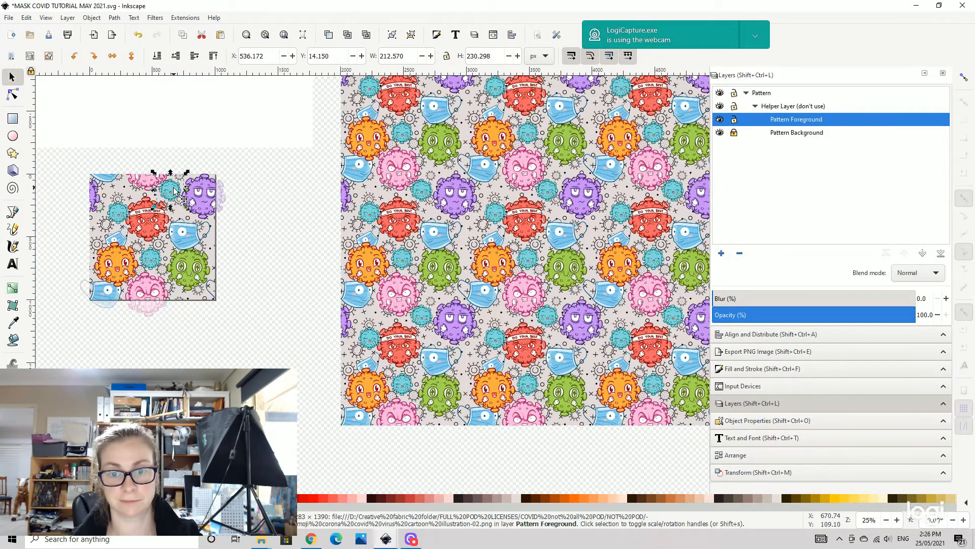
pyautogui.moveTo(175, 191); pyautogui.dragTo(210, 241)
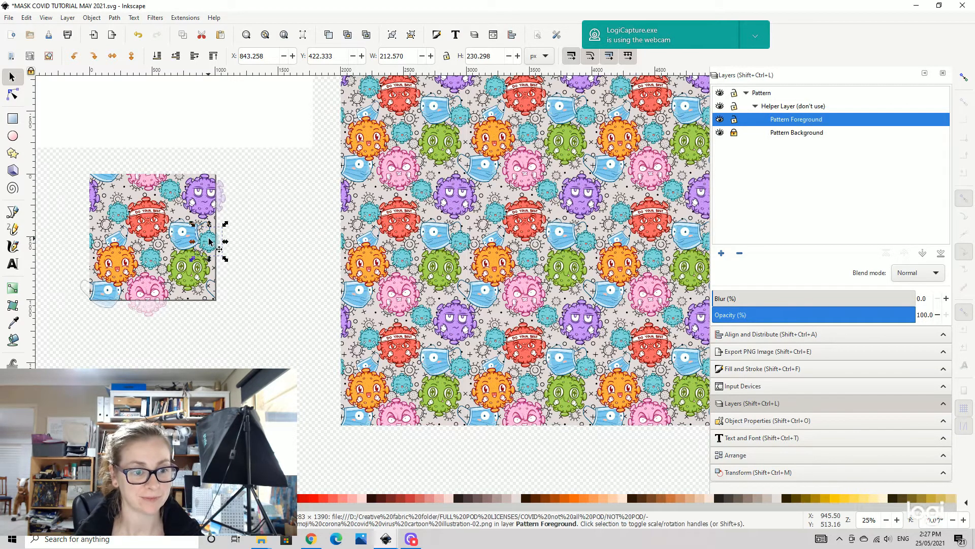
pyautogui.moveTo(210, 239); pyautogui.dragTo(209, 237)
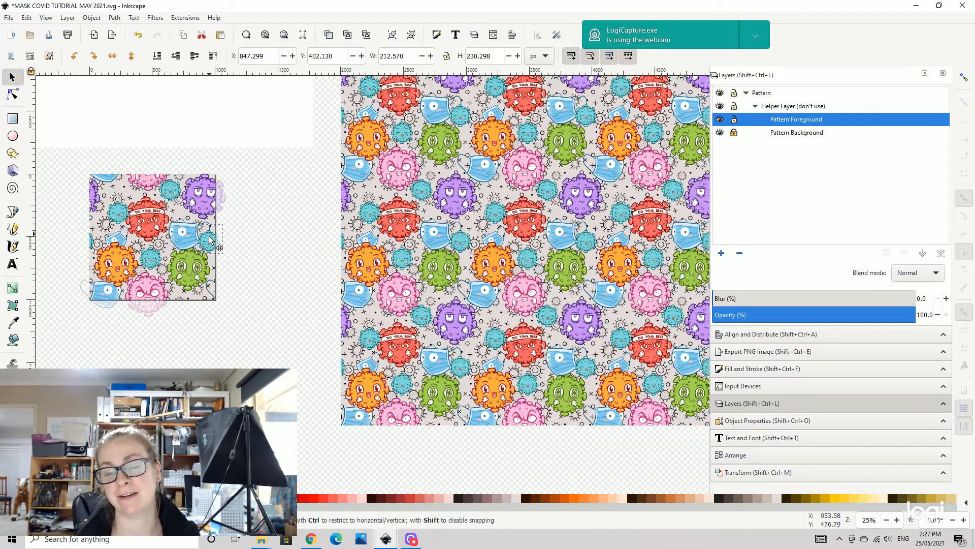
pyautogui.click(211, 239)
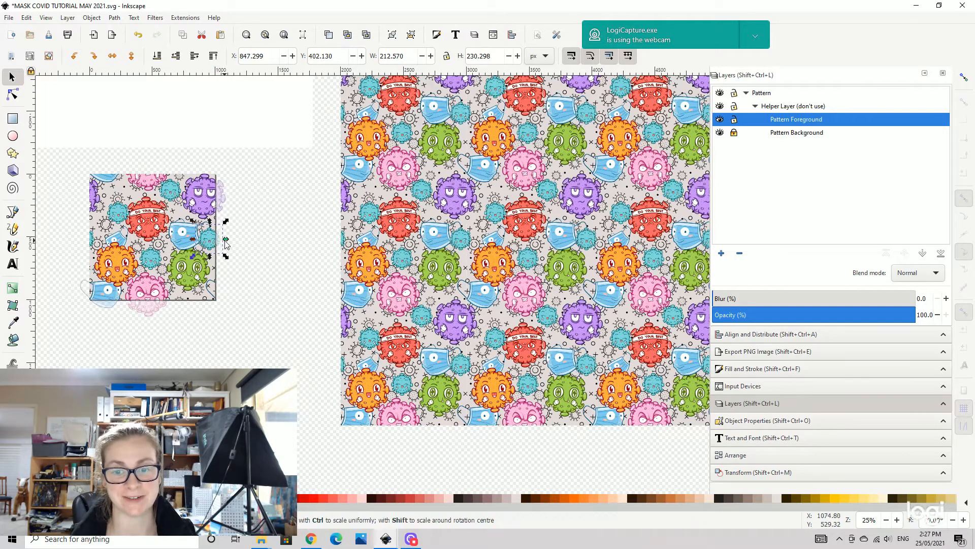
pyautogui.moveTo(211, 240); pyautogui.dragTo(217, 237)
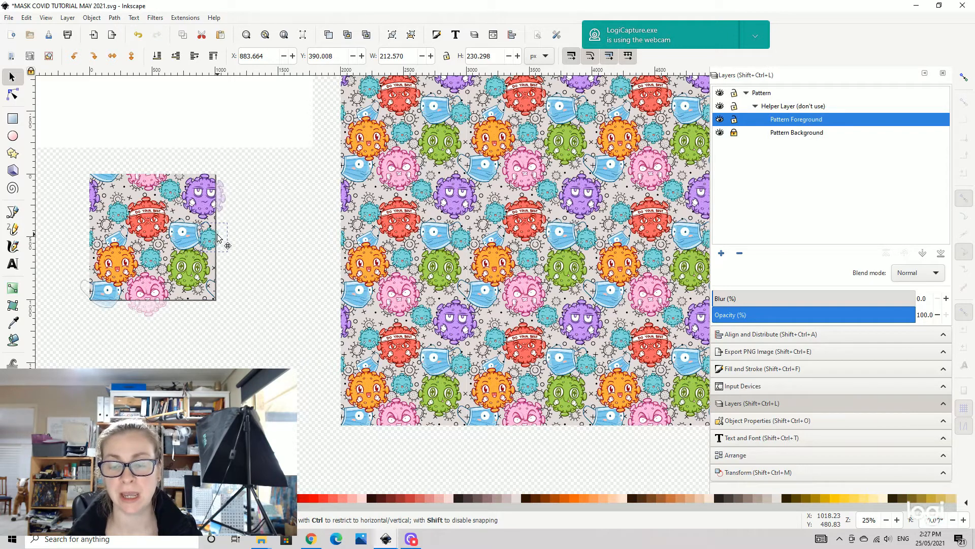
pyautogui.moveTo(217, 238); pyautogui.dragTo(217, 237)
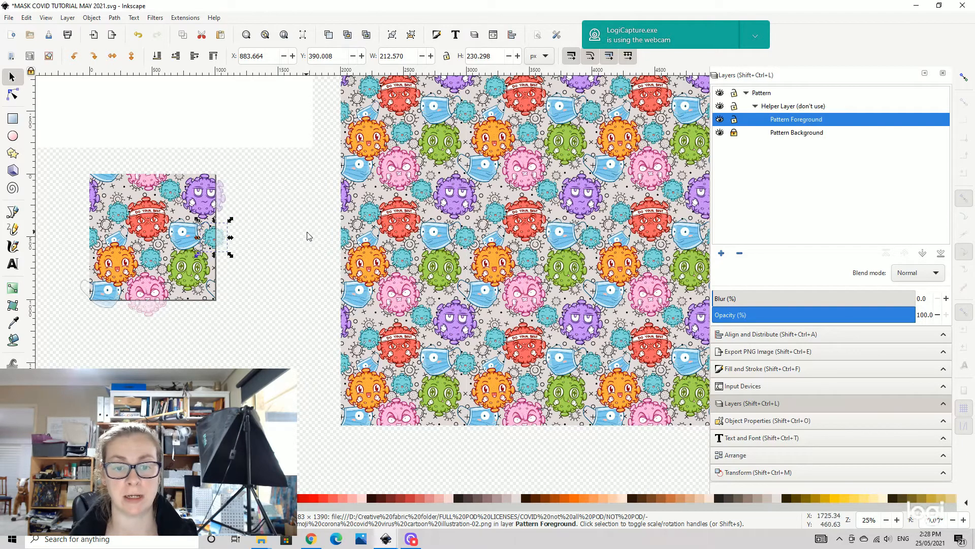
pyautogui.click(274, 242)
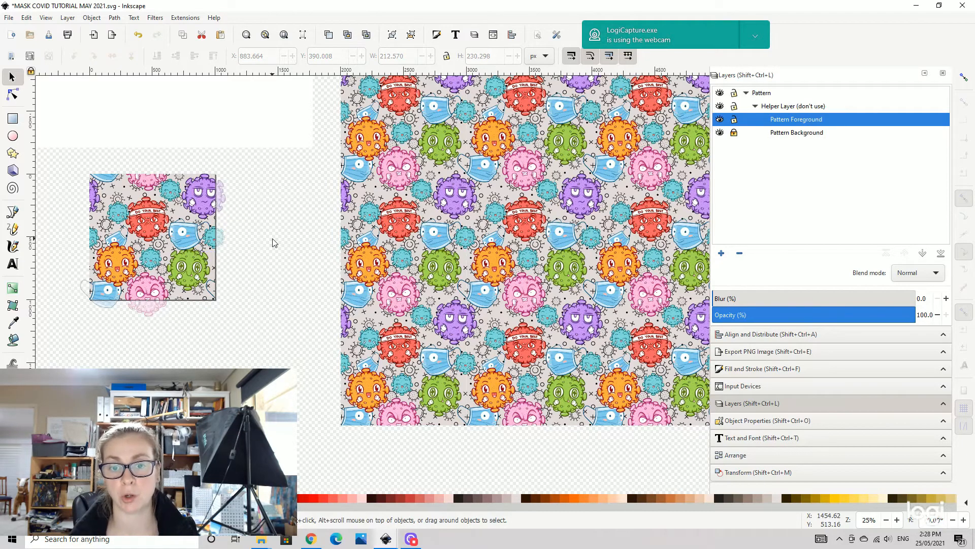
# - Save the document
pyautogui.scroll(-1, 414, 246)
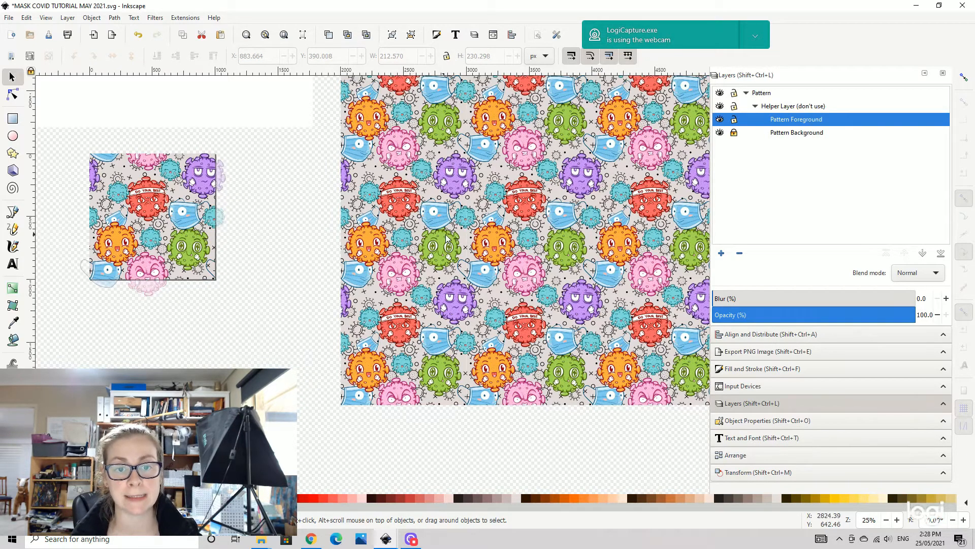
pyautogui.scroll(3, 447, 237)
pyautogui.moveTo(538, 244); pyautogui.dragTo(457, 250)
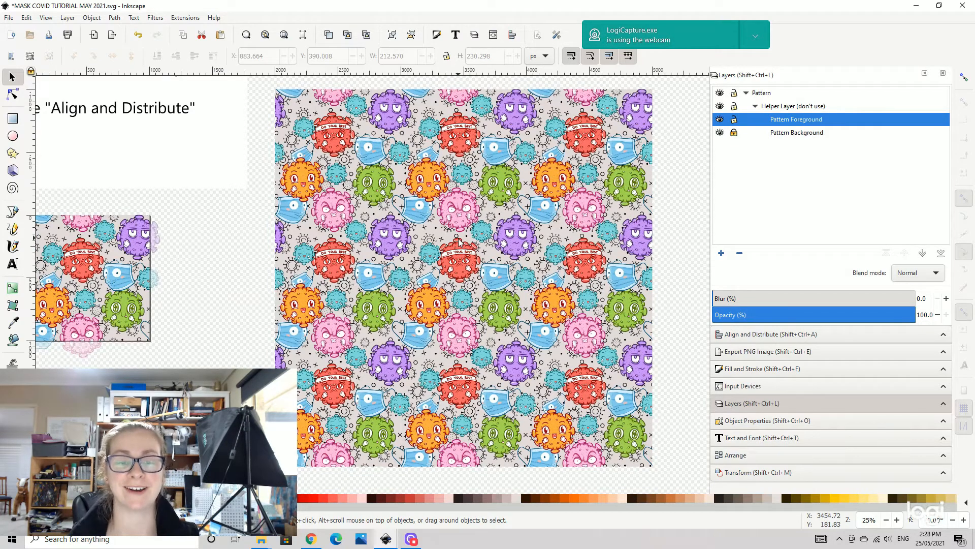
pyautogui.click(10, 18)
pyautogui.click(42, 96)
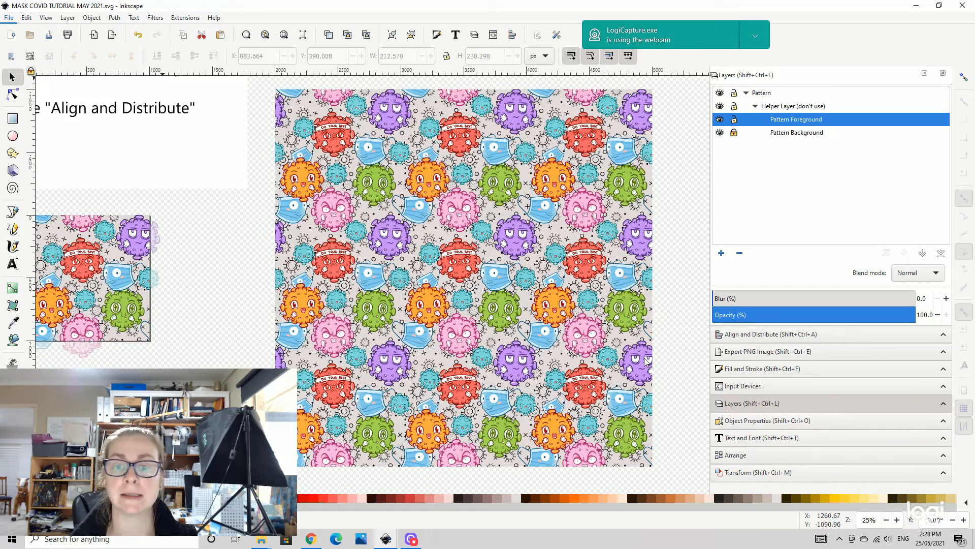
# - Open the PNG export panel and set the custom-area export resolution to 300 dpi
pyautogui.click(760, 356)
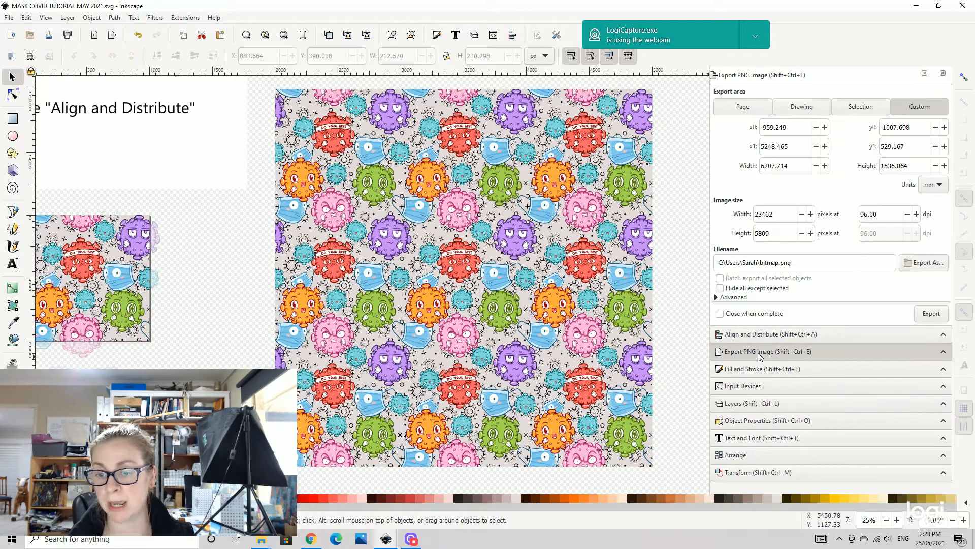
pyautogui.tripleClick(899, 210)
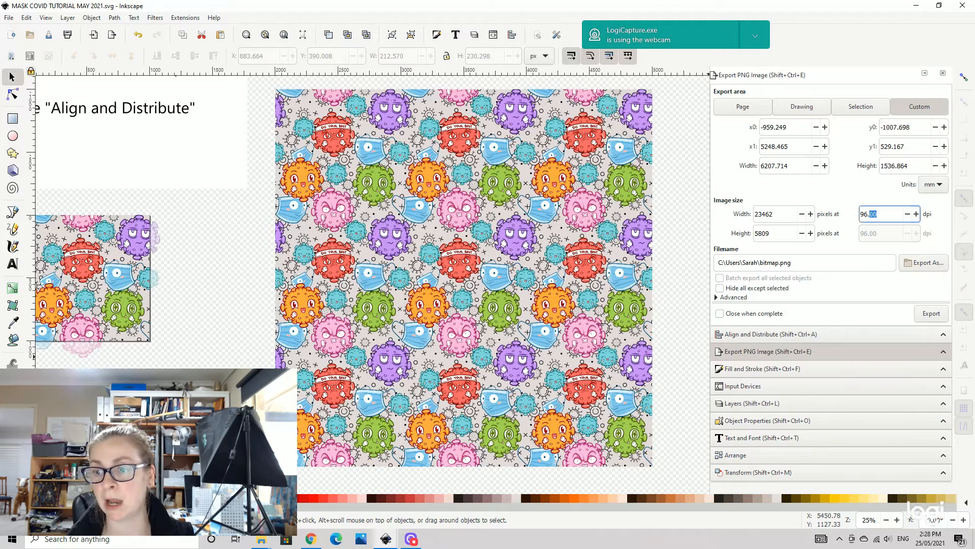
pyautogui.write('300')
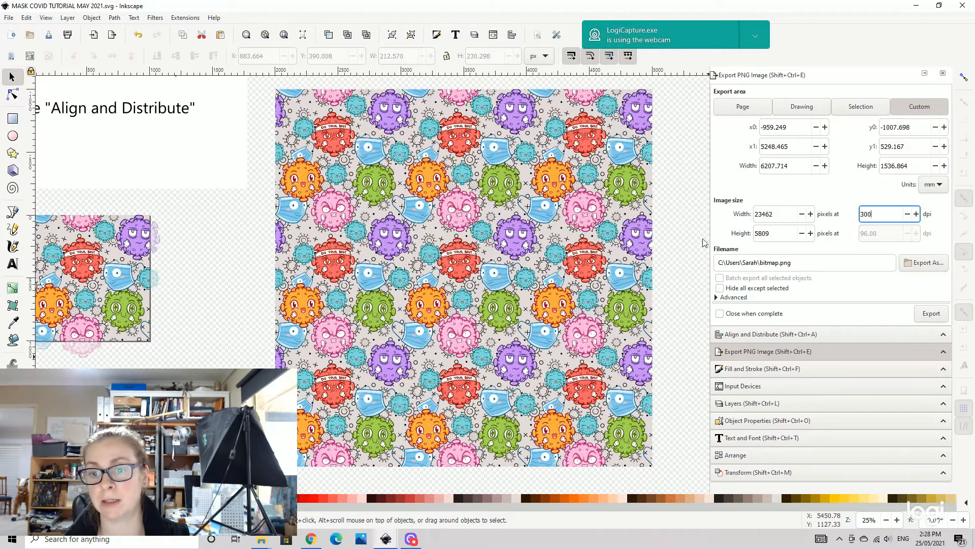
pyautogui.press('Return')
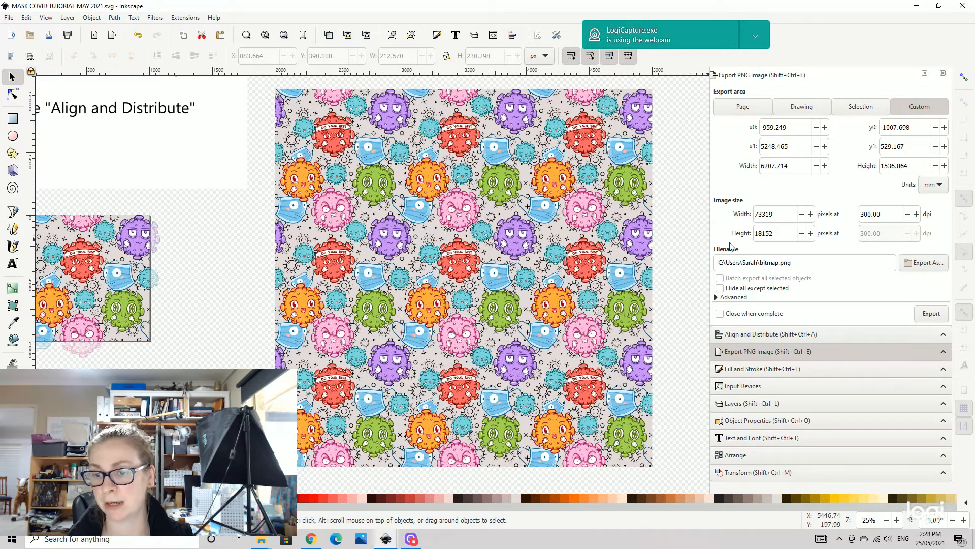
# - Set the export file to covid test tile in the TESTS folder, start the export, then cancel it
pyautogui.click(930, 263)
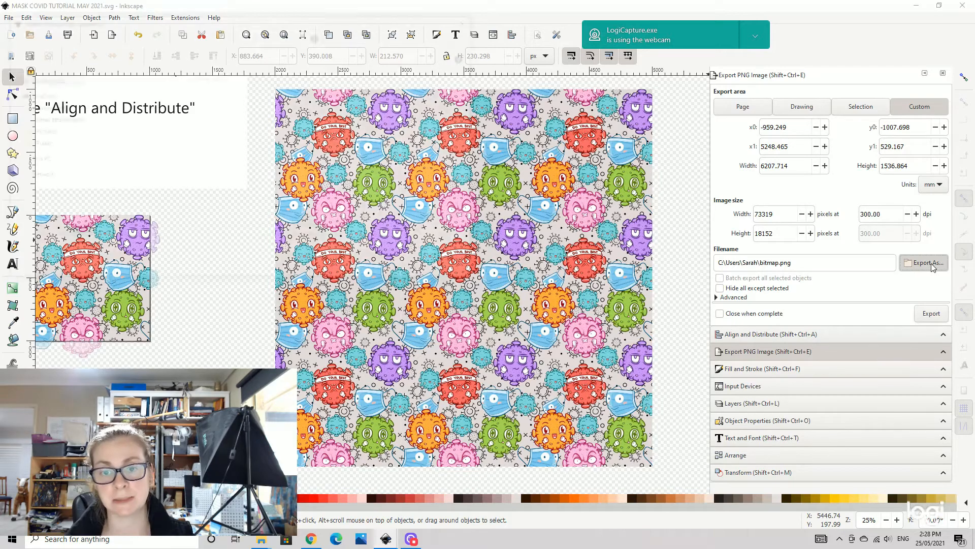
pyautogui.scroll(-1, 250, 161)
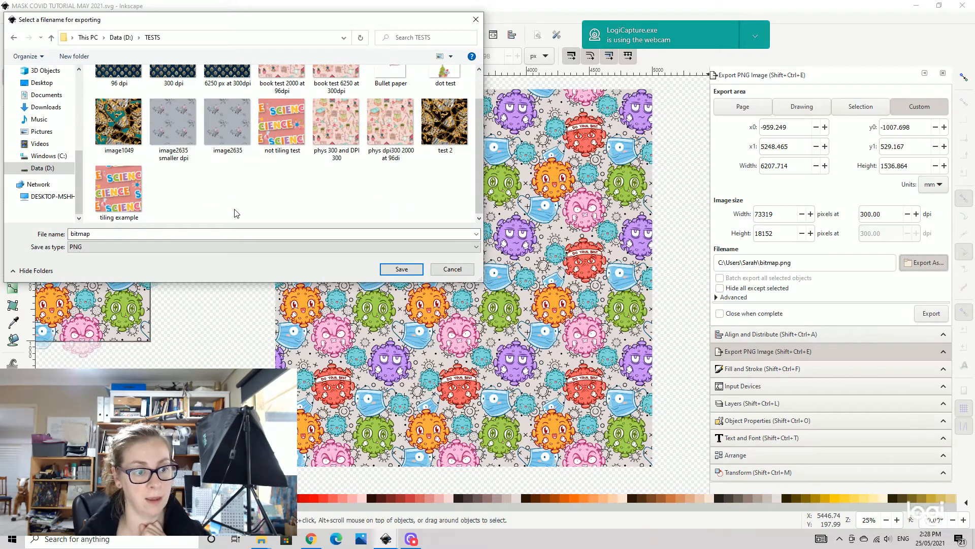
pyautogui.moveTo(130, 235); pyautogui.dragTo(53, 234)
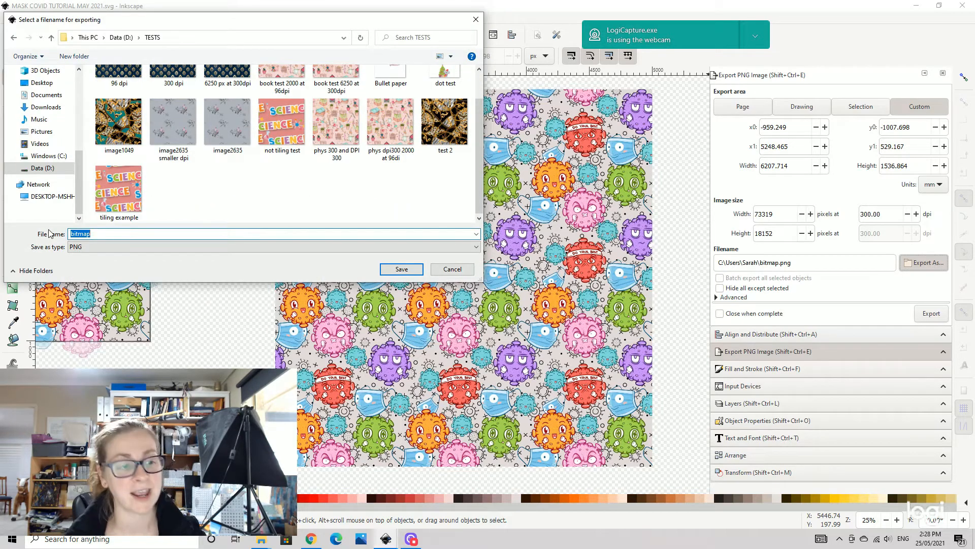
pyautogui.write('covi')
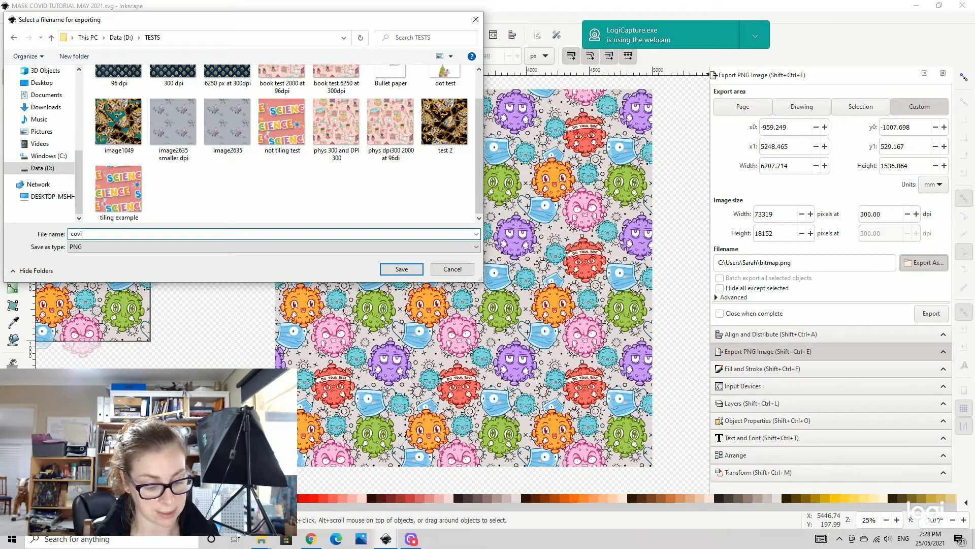
pyautogui.write('d test tile')
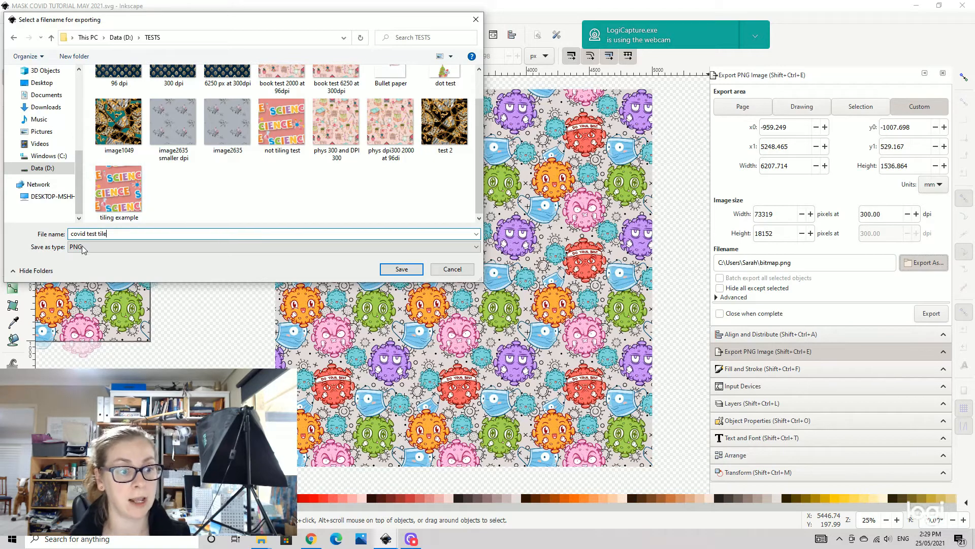
pyautogui.click(402, 270)
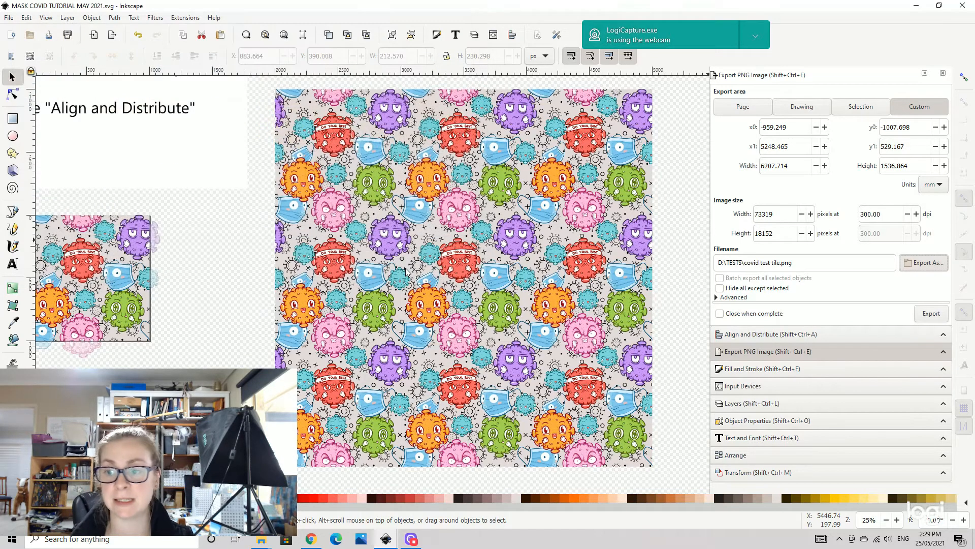
pyautogui.click(931, 314)
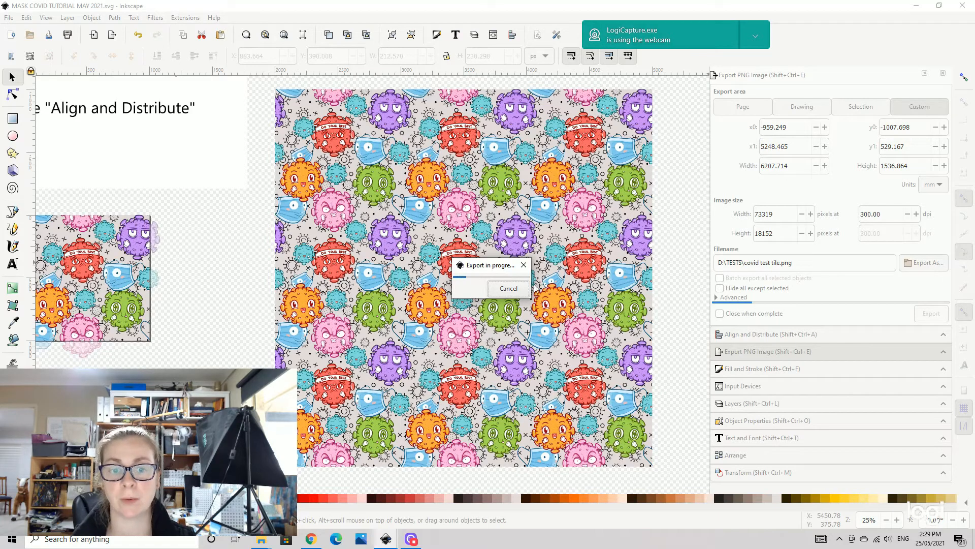
pyautogui.click(506, 288)
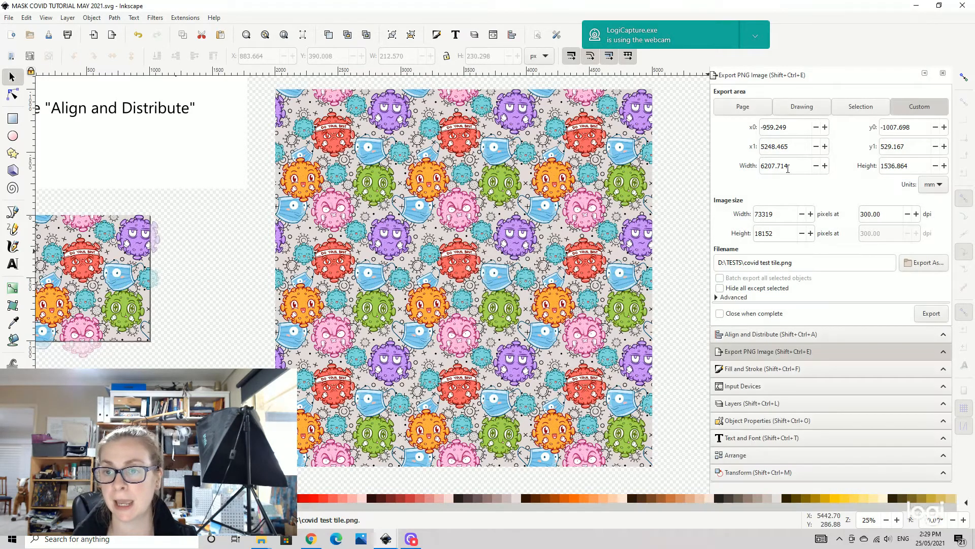
# - Switch the export area to the page and set the resolution to 300 dpi
pyautogui.click(743, 109)
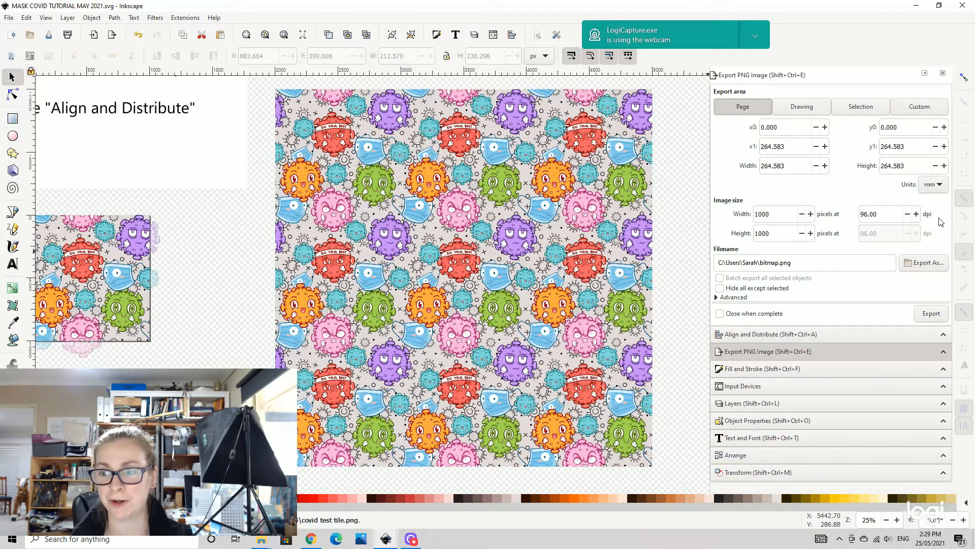
pyautogui.tripleClick(871, 214)
pyautogui.write('300')
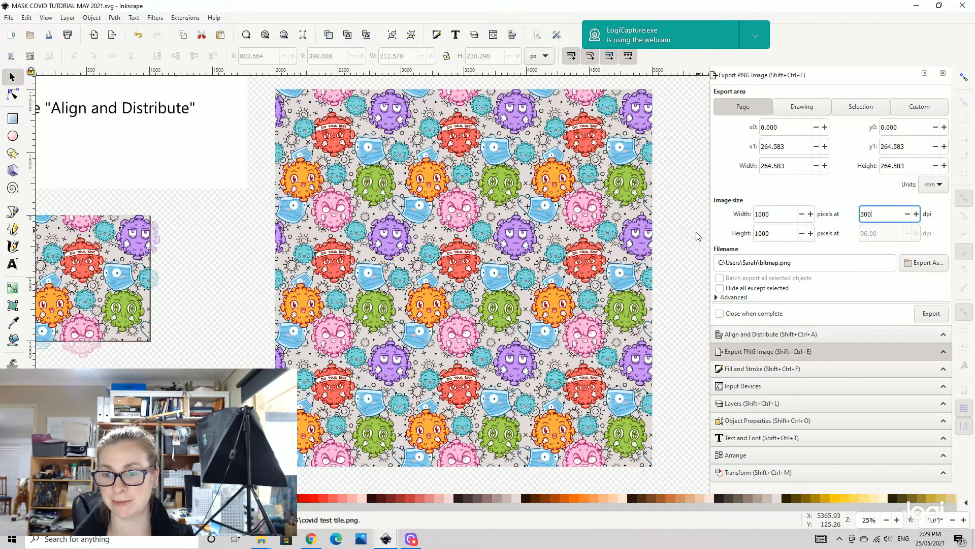
pyautogui.press('Return')
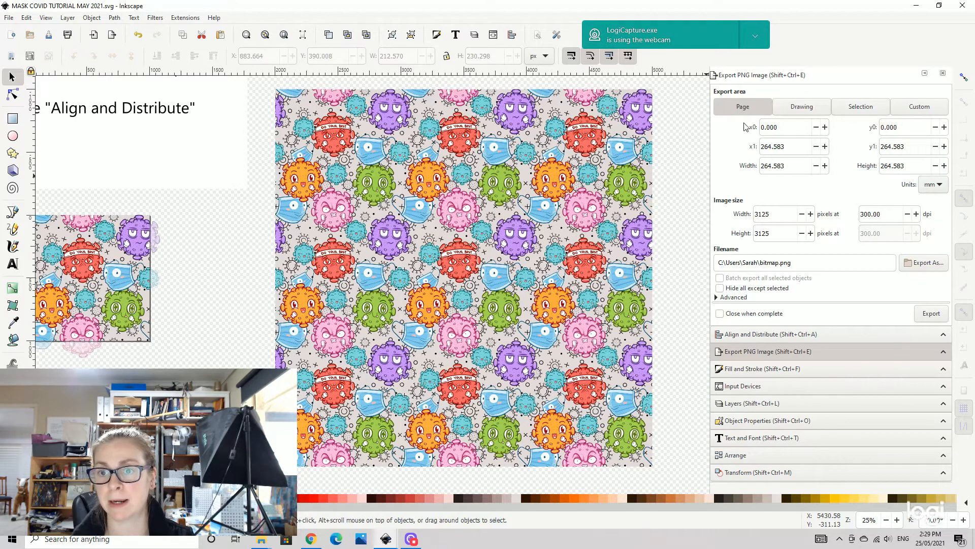
# - Reselect the page as the export area and re-enter 300 dpi as the export resolution
pyautogui.click(796, 108)
pyautogui.click(752, 108)
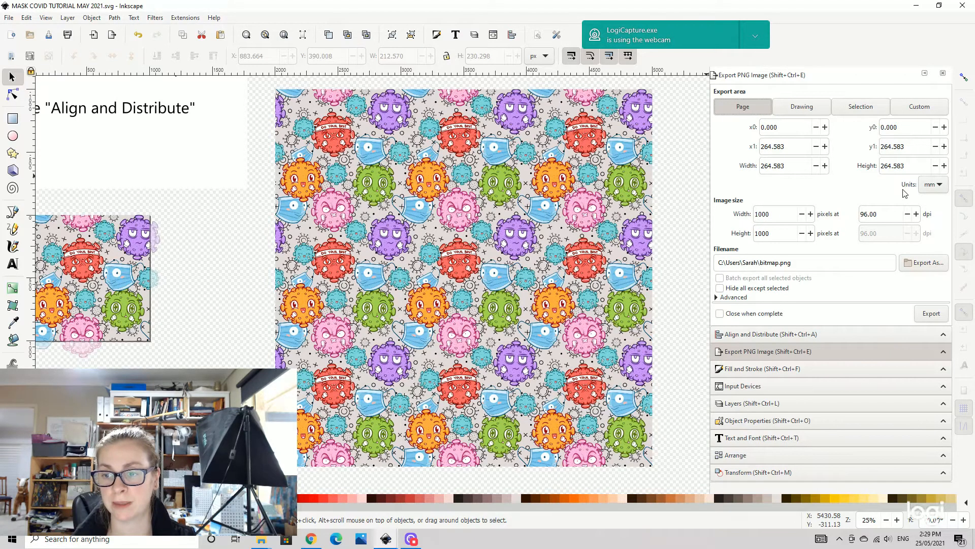
pyautogui.doubleClick(870, 214)
pyautogui.write('300')
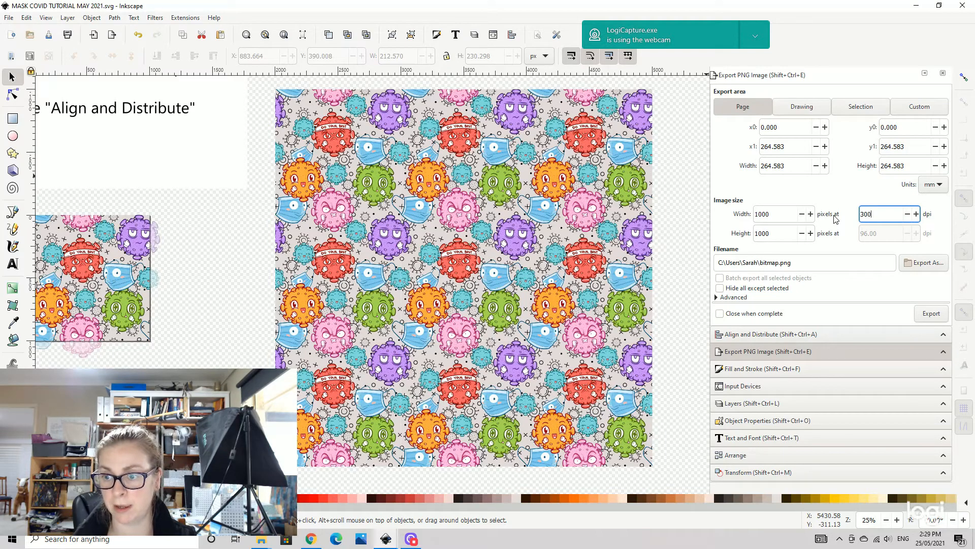
pyautogui.press('Return')
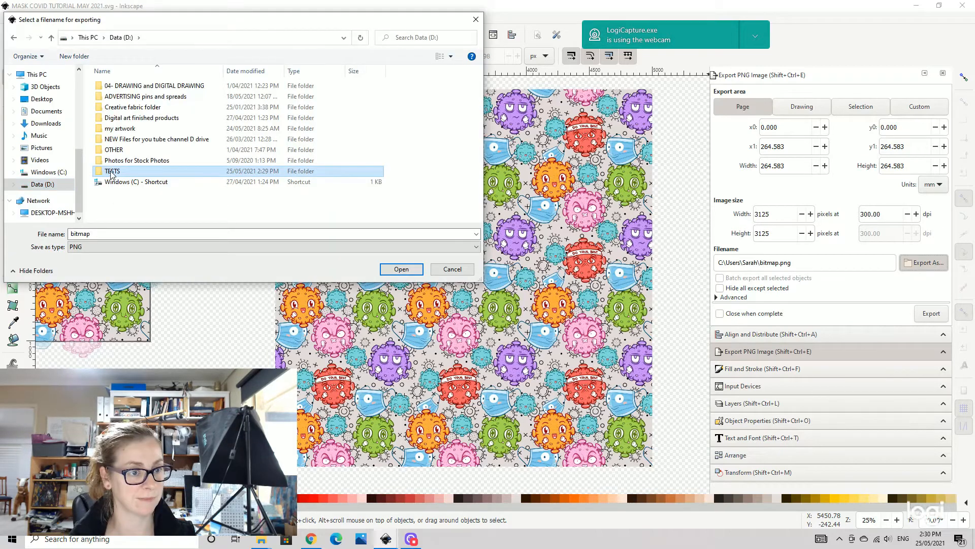
# - Choose covid test tile in the TESTS folder as the export file and export the PNG, replacing the existing file
pyautogui.doubleClick(114, 174)
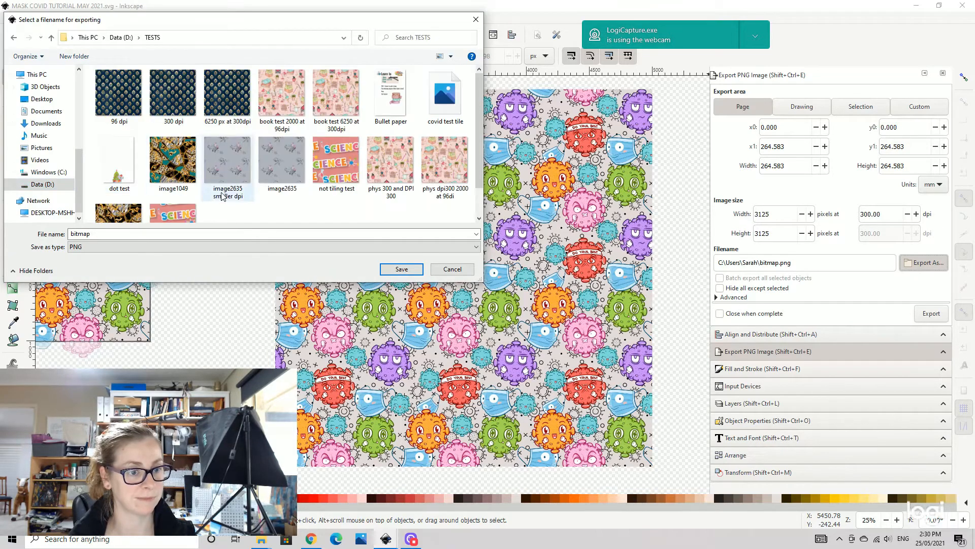
pyautogui.click(445, 97)
pyautogui.click(400, 269)
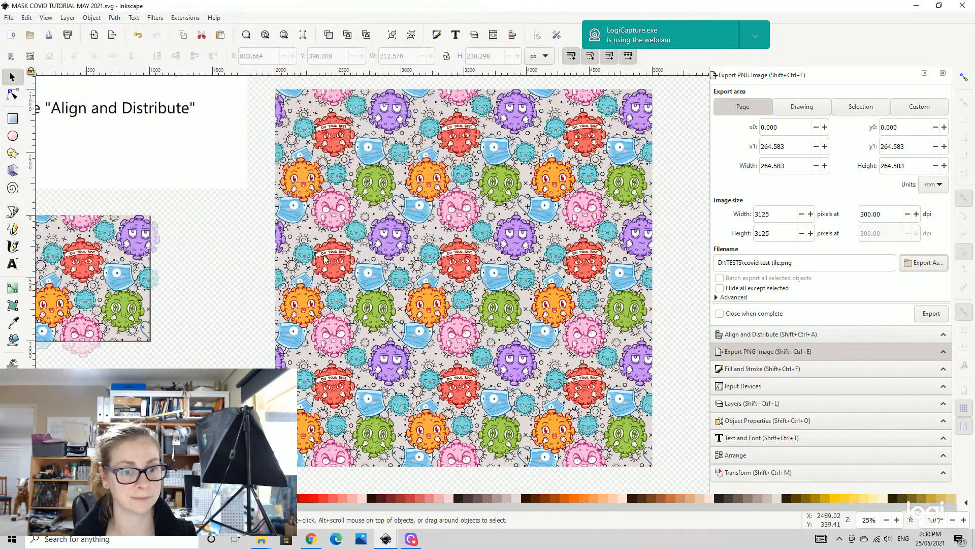
pyautogui.click(933, 313)
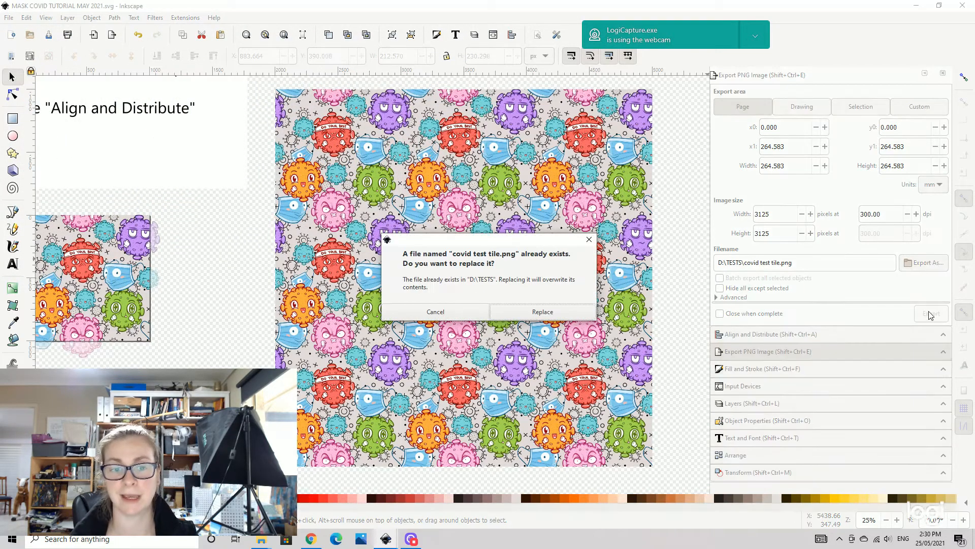
pyautogui.click(555, 315)
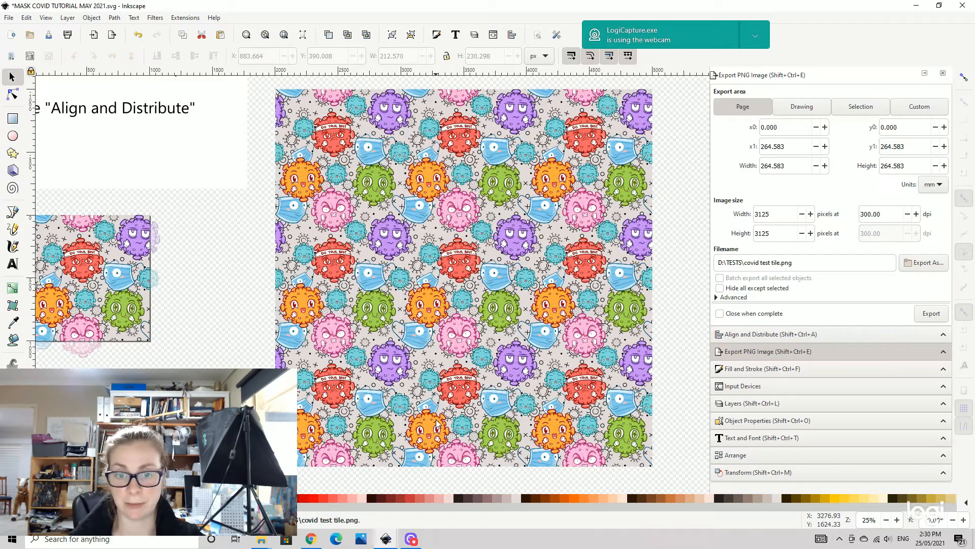
# - Load the exported covid test tile into the Tile Tester website and preview the repeat at 10% zoom
pyautogui.click(310, 538)
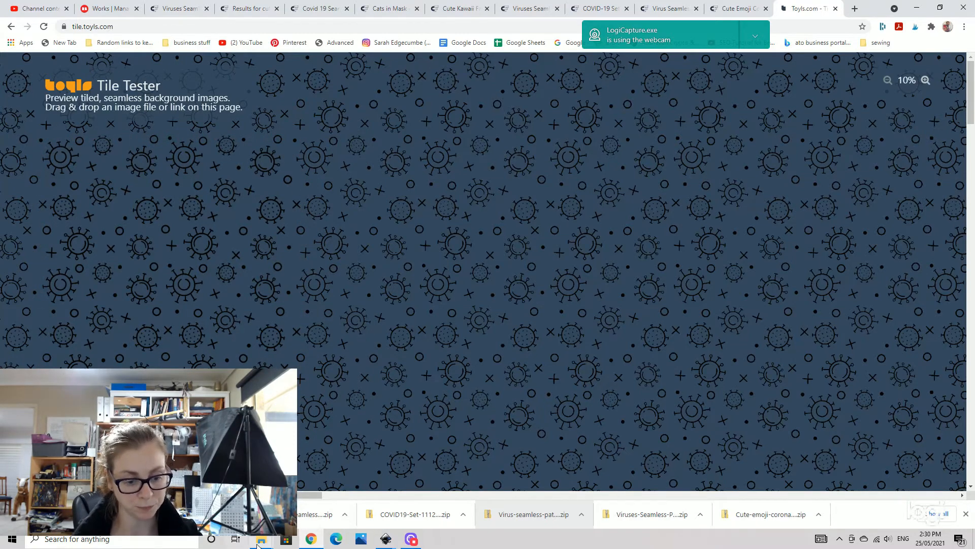
pyautogui.moveTo(261, 538)
pyautogui.click(304, 515)
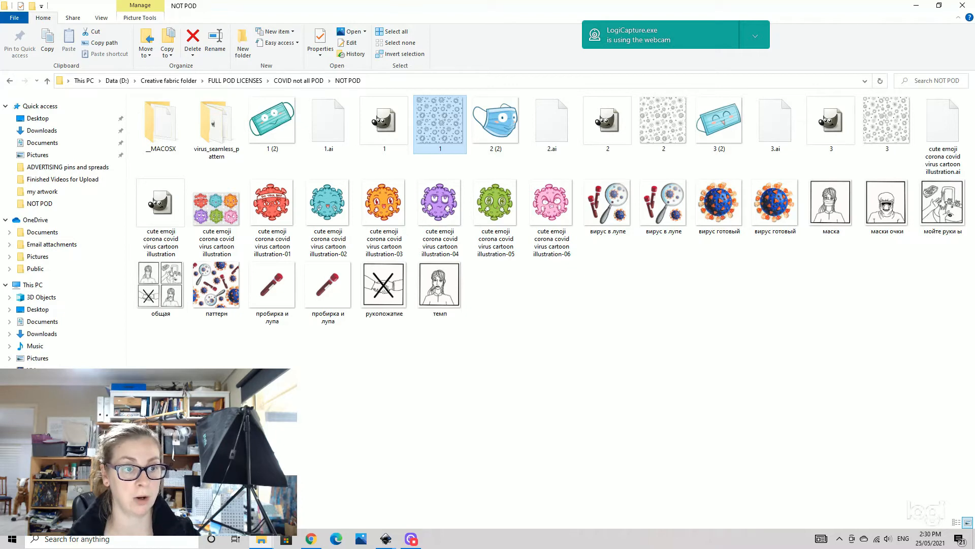
pyautogui.click(117, 81)
pyautogui.click(170, 201)
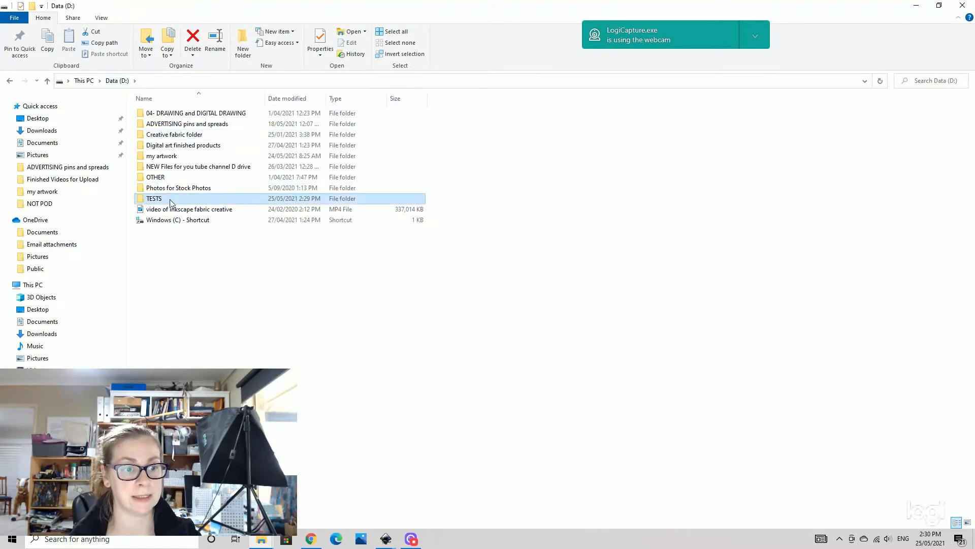
pyautogui.doubleClick(171, 201)
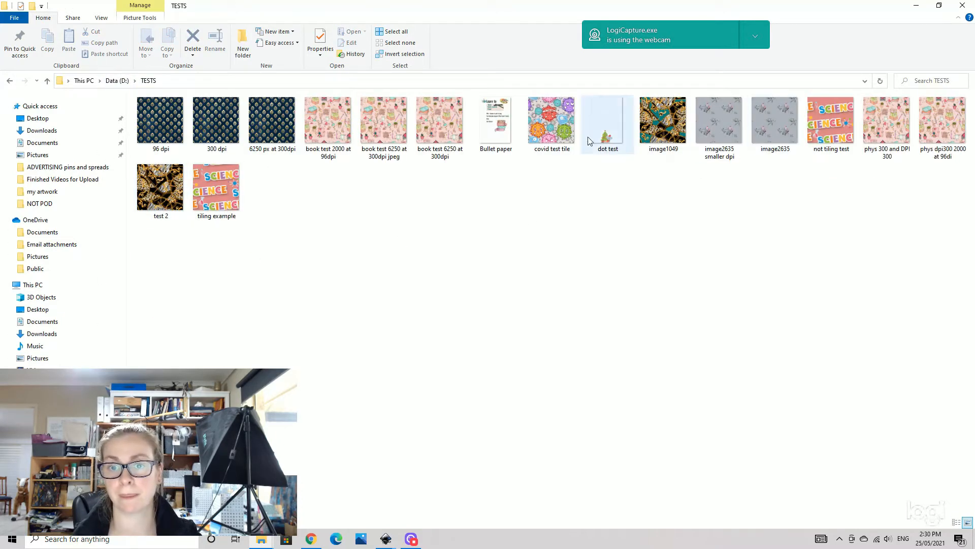
pyautogui.click(553, 120)
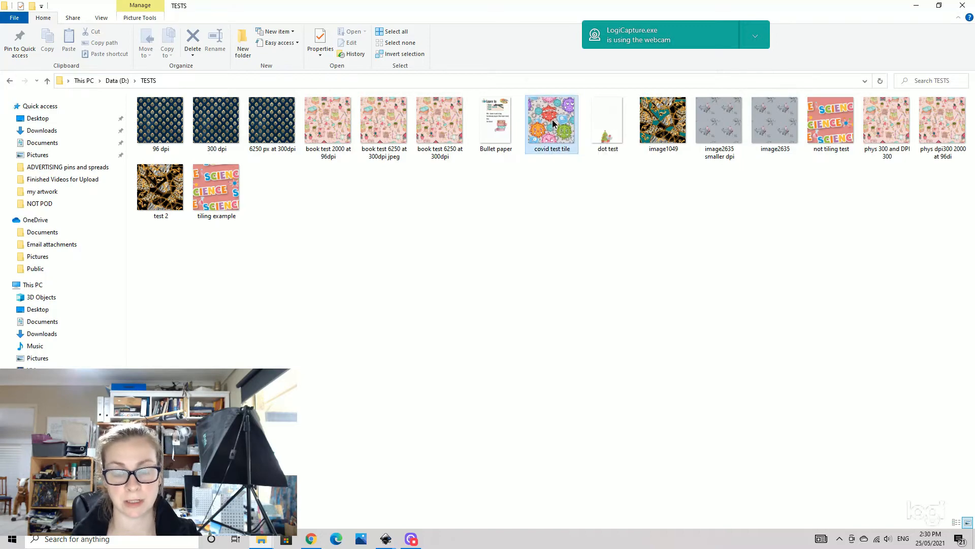
pyautogui.moveTo(552, 120); pyautogui.dragTo(406, 305)
pyautogui.scroll(1, 416, 300)
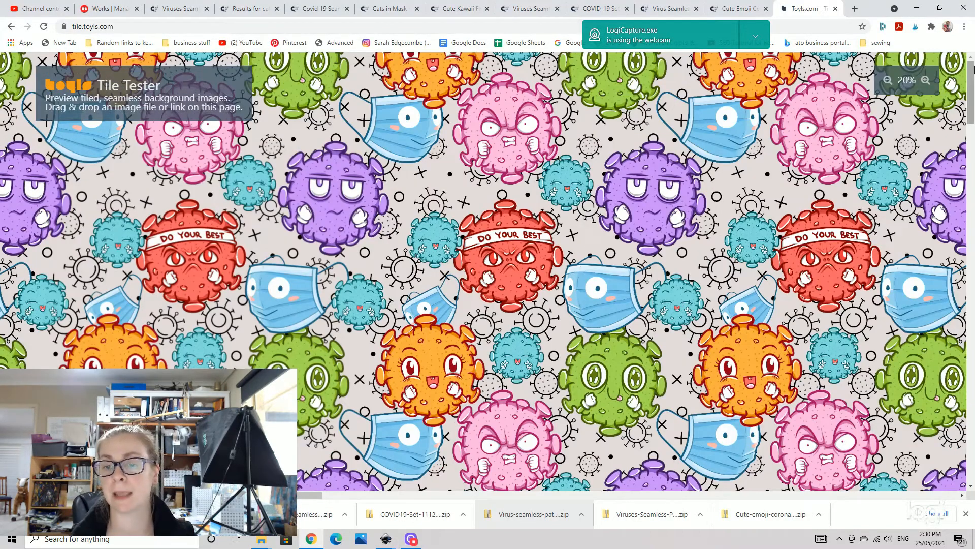
pyautogui.click(887, 80)
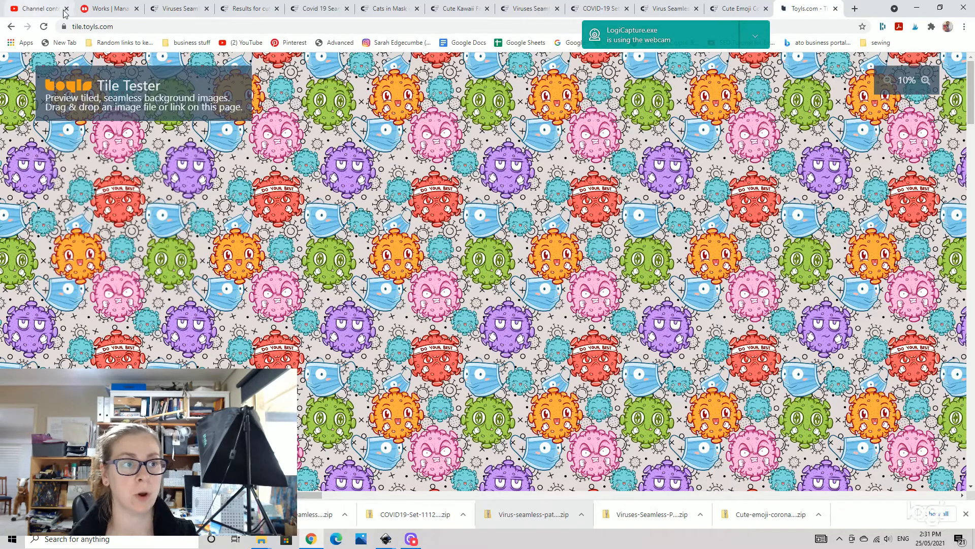
# - Open the Redbubble portfolio and duplicate the bags and bows and shoes seamless pattern work
pyautogui.click(106, 12)
pyautogui.scroll(2, 757, 86)
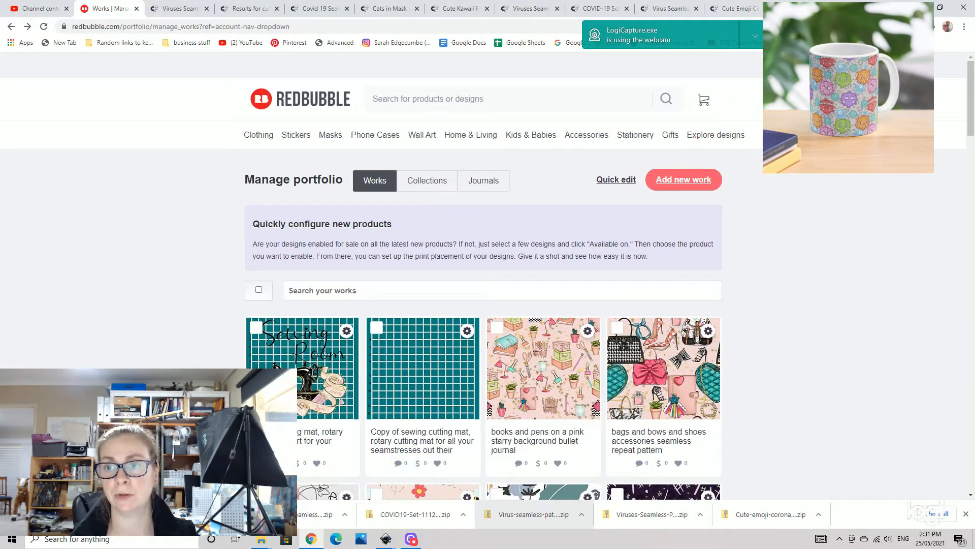
pyautogui.moveTo(774, 99)
pyautogui.scroll(-1, 712, 215)
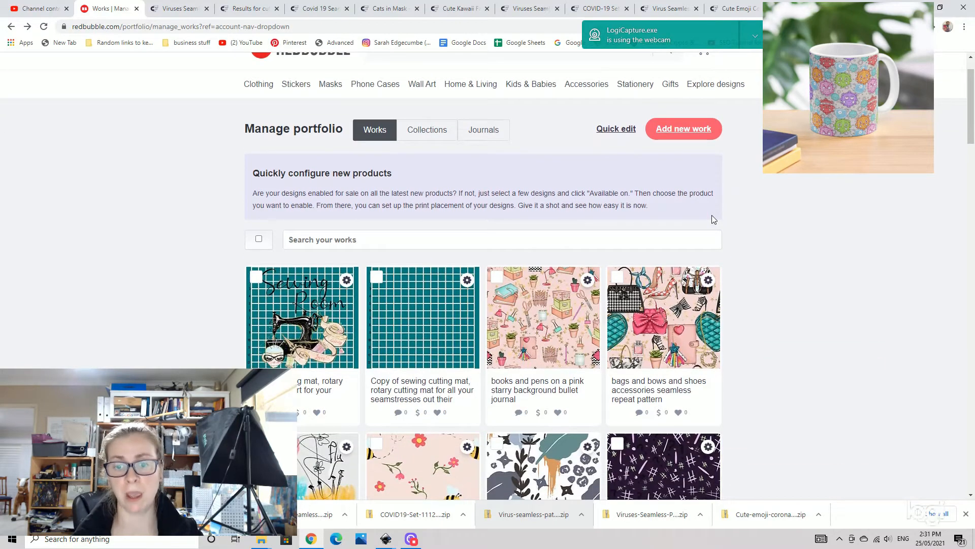
pyautogui.click(707, 283)
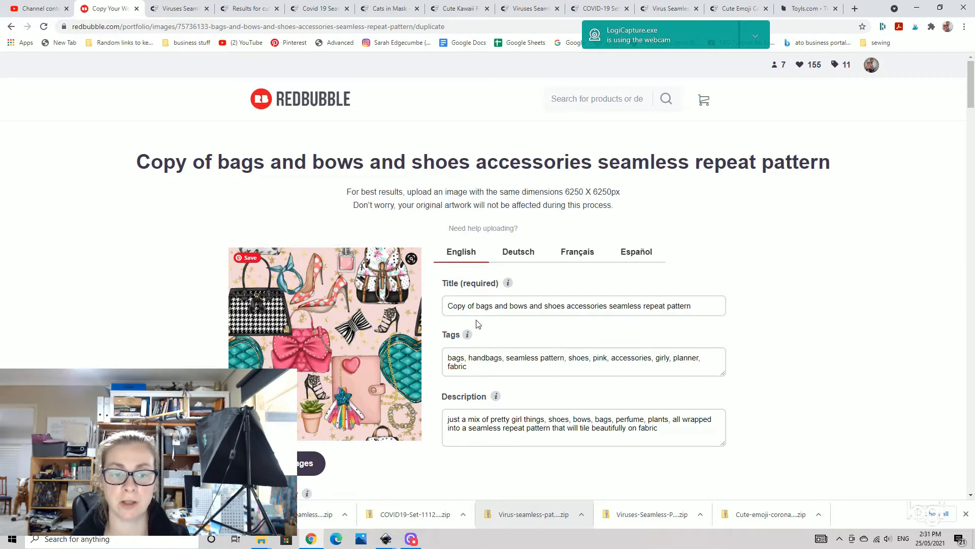
# - Upload covid test tile from the TESTS folder as the duplicated work's image
pyautogui.scroll(-1, 477, 322)
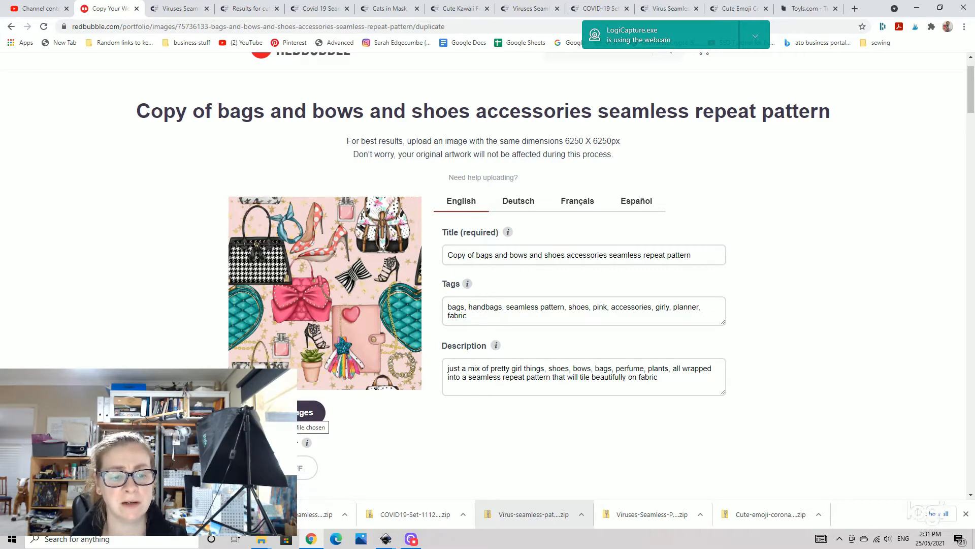
pyautogui.click(305, 413)
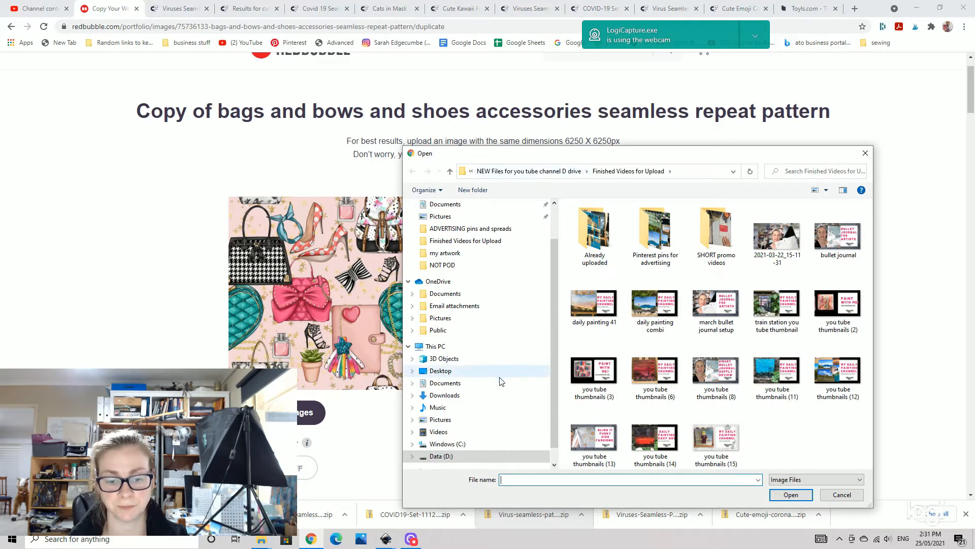
pyautogui.scroll(-2, 495, 386)
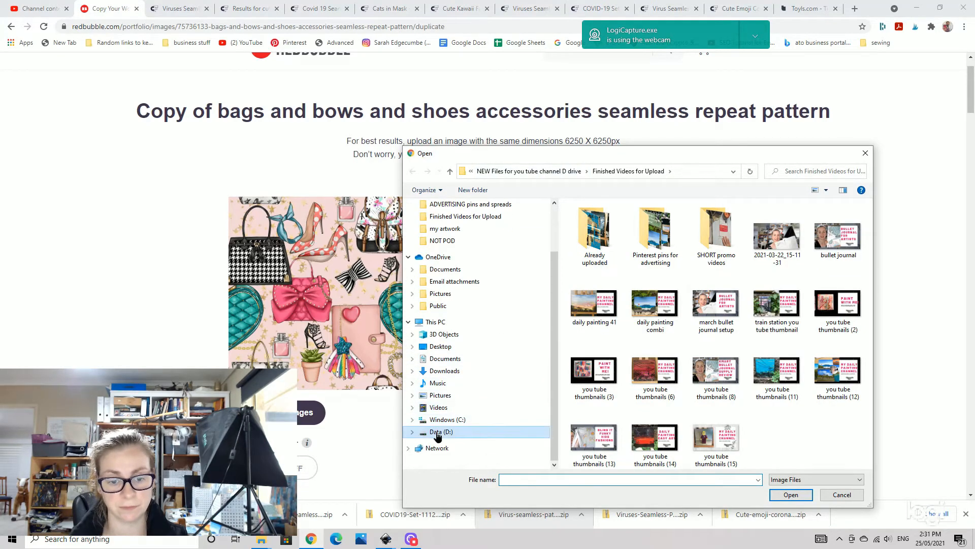
pyautogui.click(437, 433)
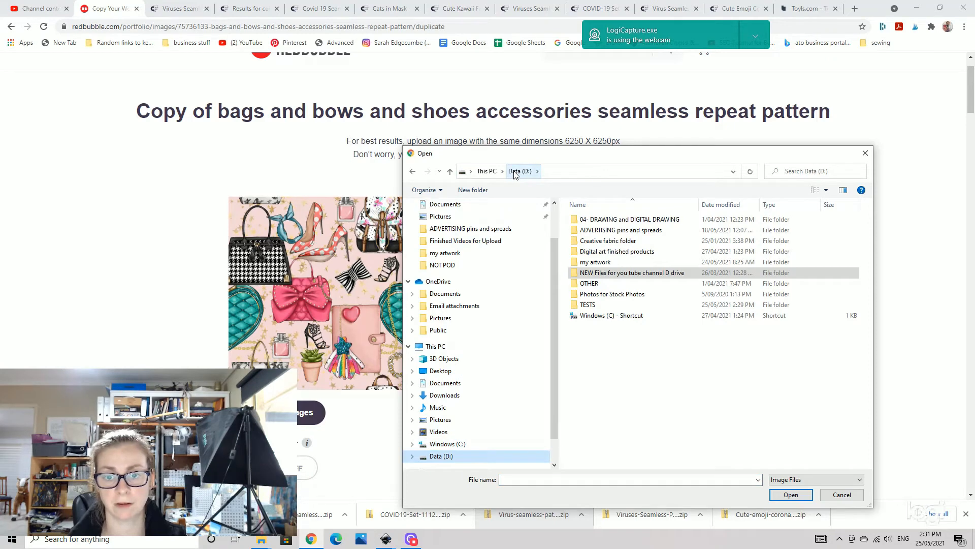
pyautogui.click(589, 306)
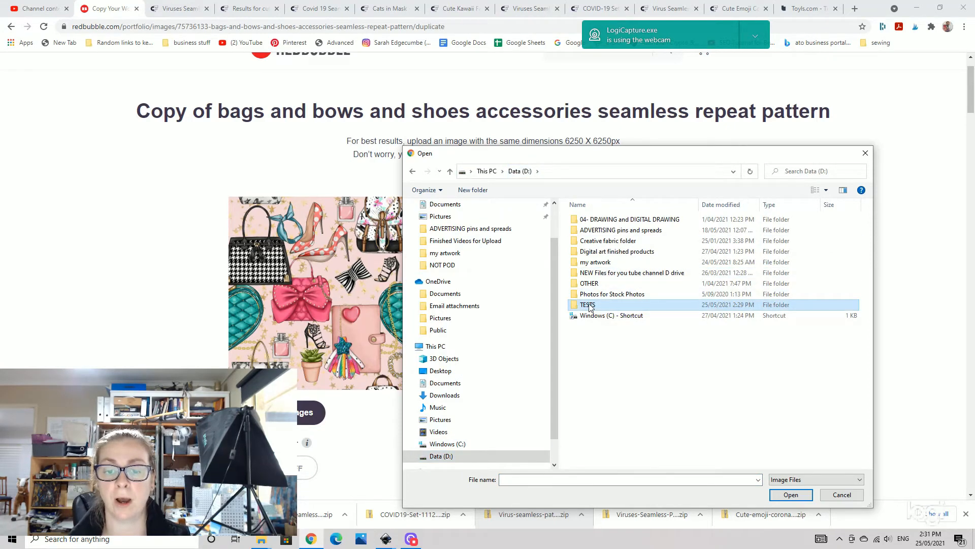
pyautogui.doubleClick(589, 305)
pyautogui.click(718, 301)
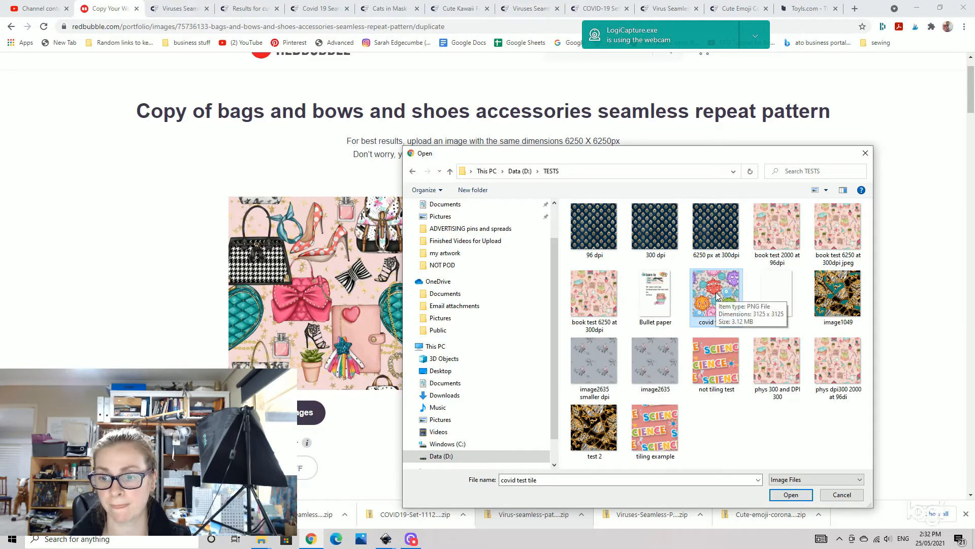
pyautogui.click(792, 495)
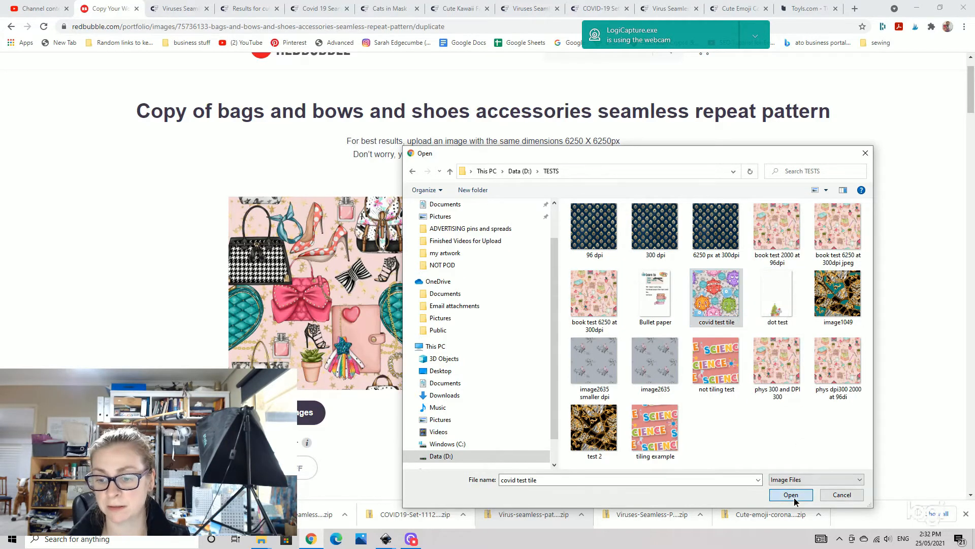
pyautogui.moveTo(516, 346)
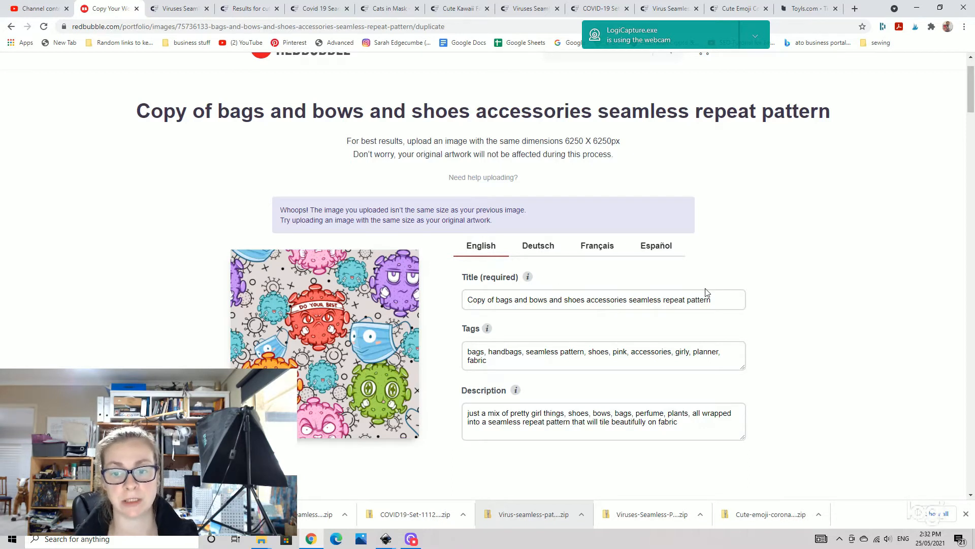
# - Set the work's title to cute covid virus cartoon seamless pattern
pyautogui.doubleClick(732, 299)
pyautogui.moveTo(734, 300); pyautogui.dragTo(440, 299)
pyautogui.write('cut')
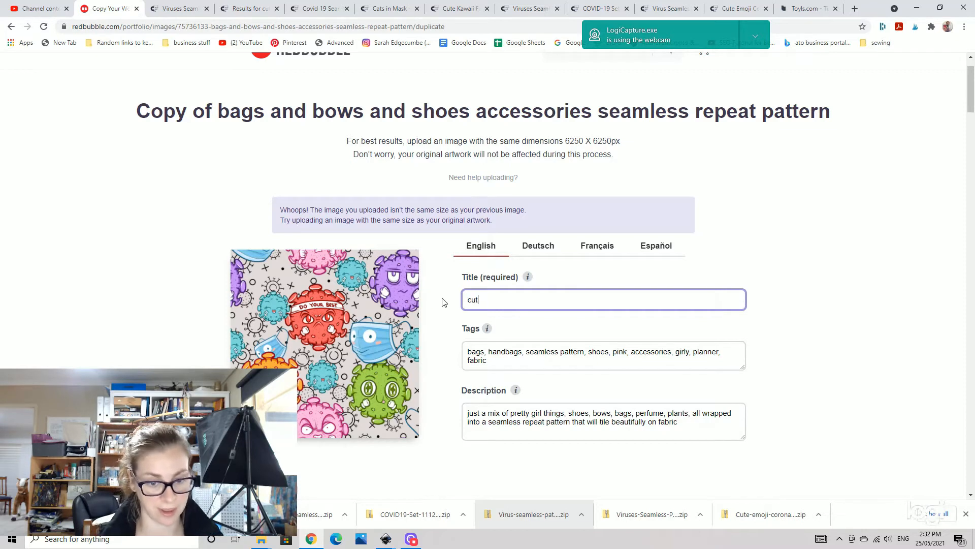
pyautogui.write('e covid virus cartoon seamless pattern')
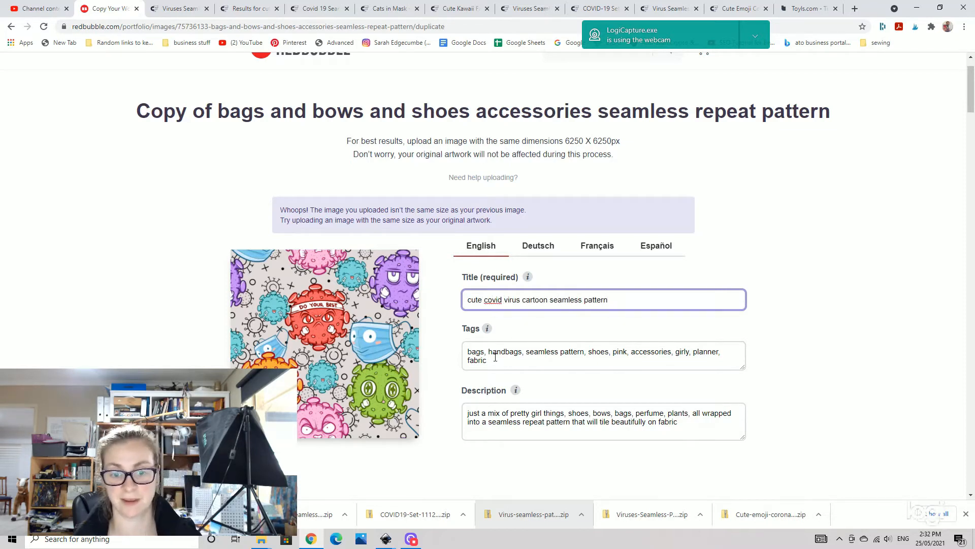
# - Enter the tags covid, virus, cute, colourful, seamless, fabric, mask and the description cute little pattern
pyautogui.press('Tab')
pyautogui.write('covid, virus, cute, colourful, seamless, fabric, mask,')
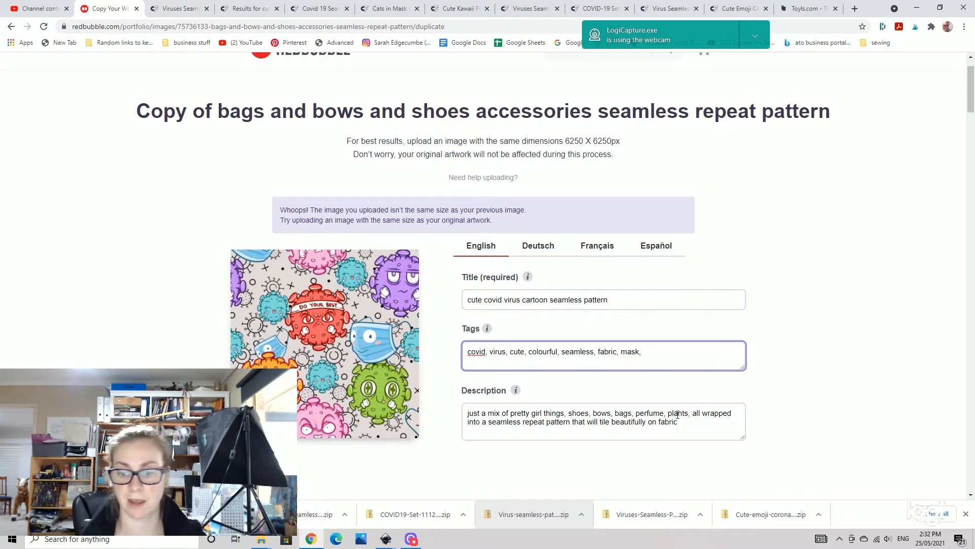
pyautogui.press('Tab')
pyautogui.write('cute little pattern')
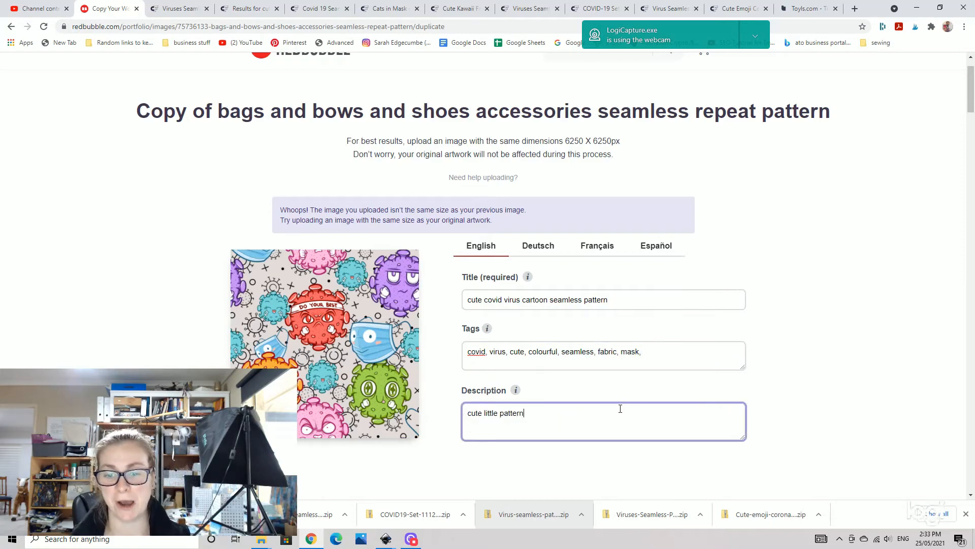
# - Disable the Standard Print Clothing products
pyautogui.click(661, 352)
pyautogui.scroll(-8, 632, 407)
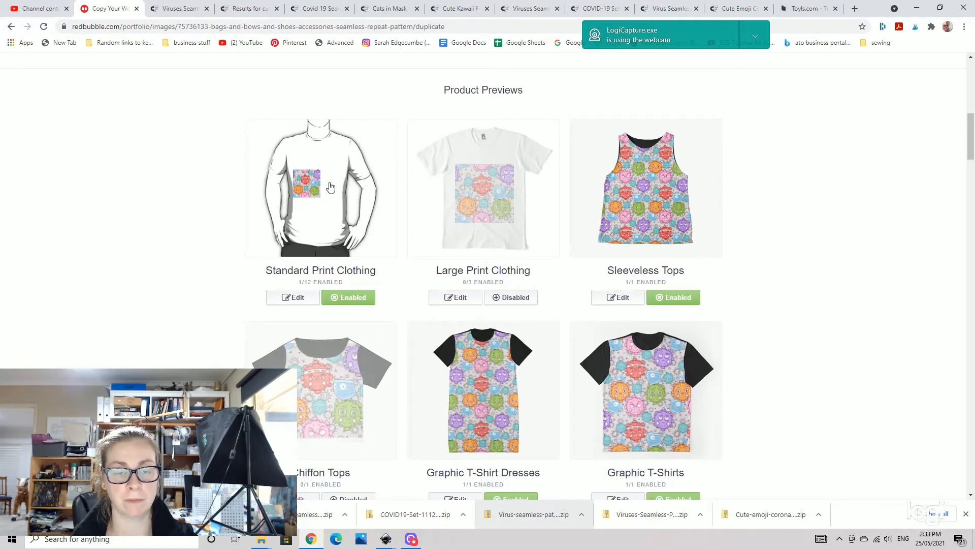
pyautogui.click(353, 299)
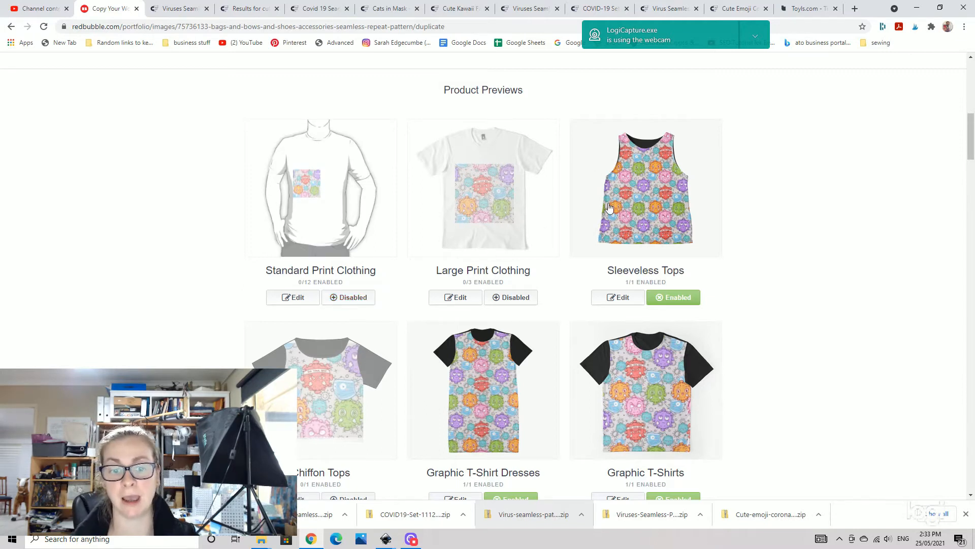
# - Open the design editor for the Pillows & Totes products
pyautogui.scroll(-2, 615, 210)
pyautogui.scroll(-2, 579, 249)
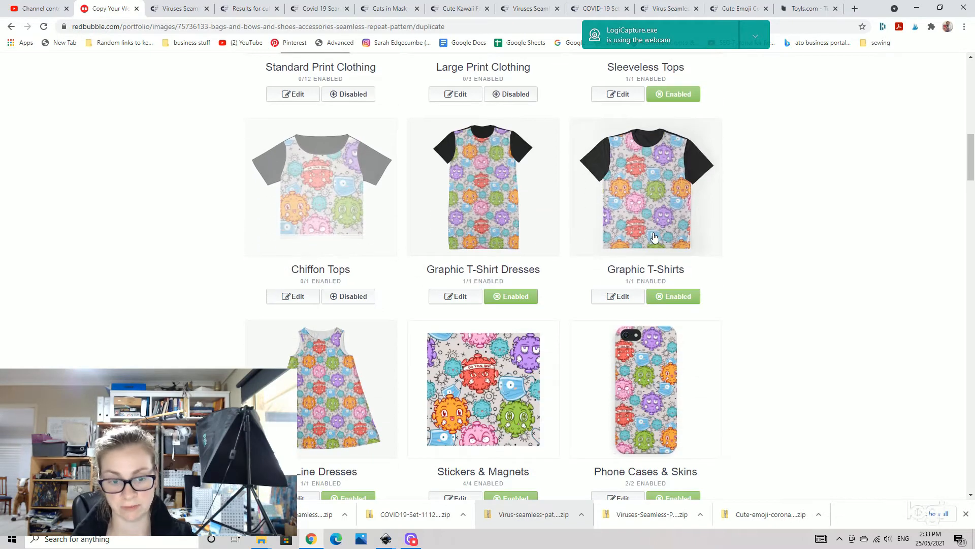
pyautogui.scroll(-2, 617, 243)
pyautogui.scroll(-5, 671, 295)
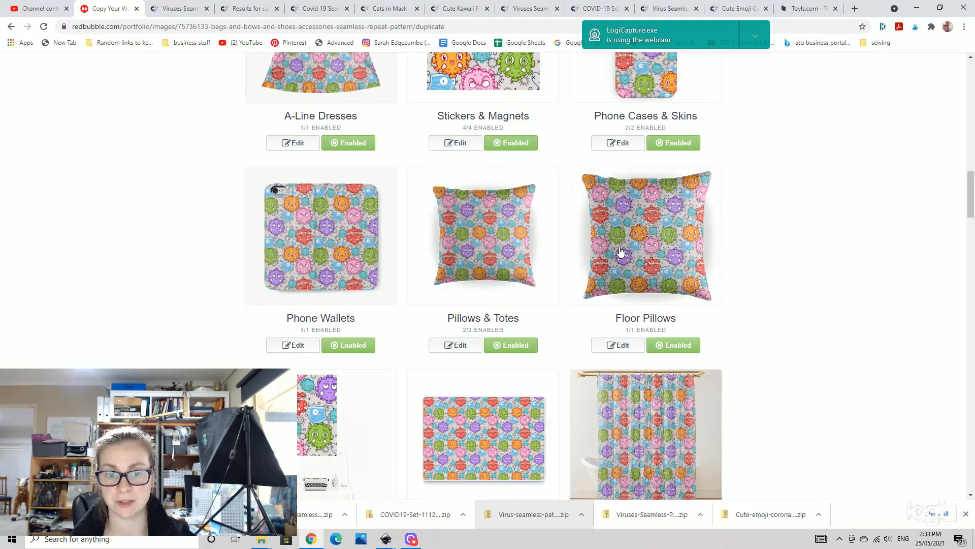
pyautogui.scroll(-3, 621, 251)
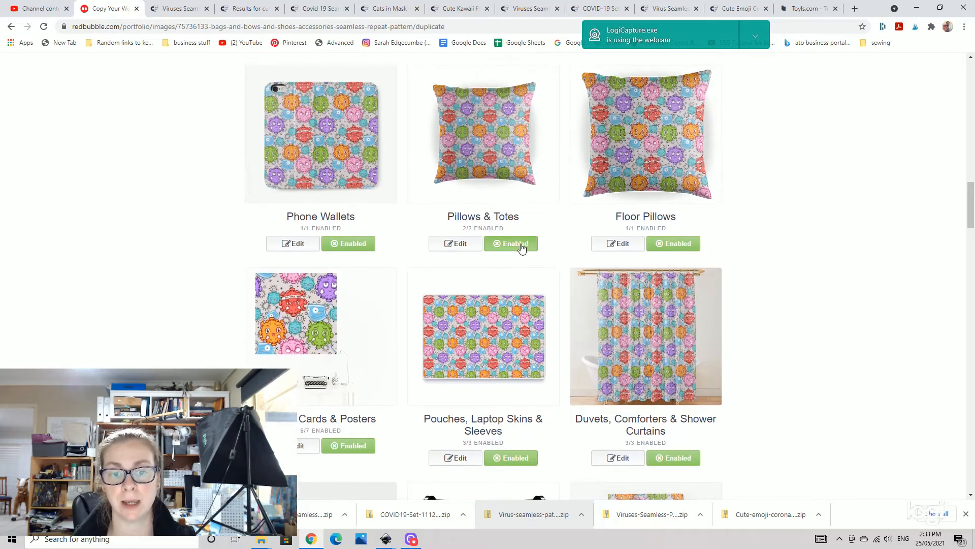
pyautogui.click(521, 245)
pyautogui.click(519, 245)
pyautogui.click(457, 245)
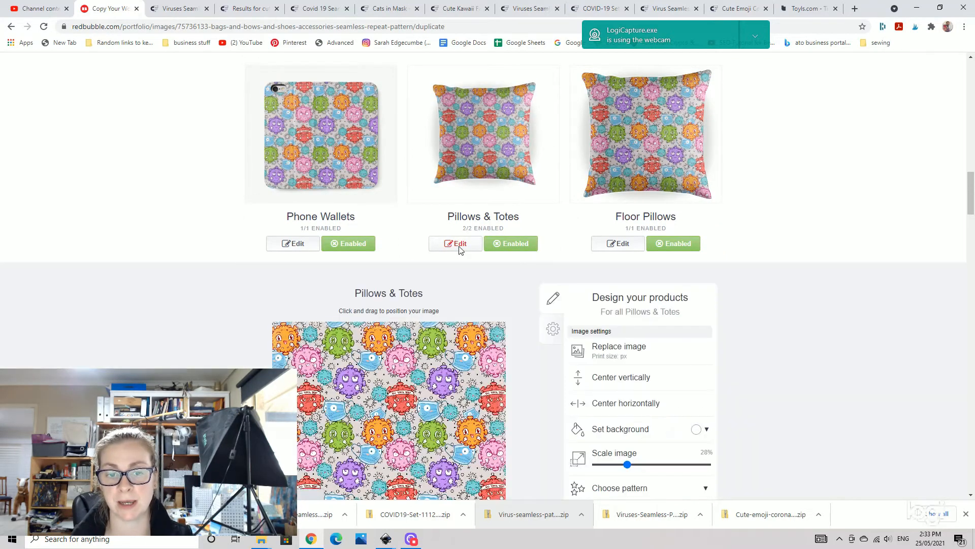
# - Set the Pillows & Totes design to a regular grid pattern and apply the changes
pyautogui.scroll(-2, 669, 297)
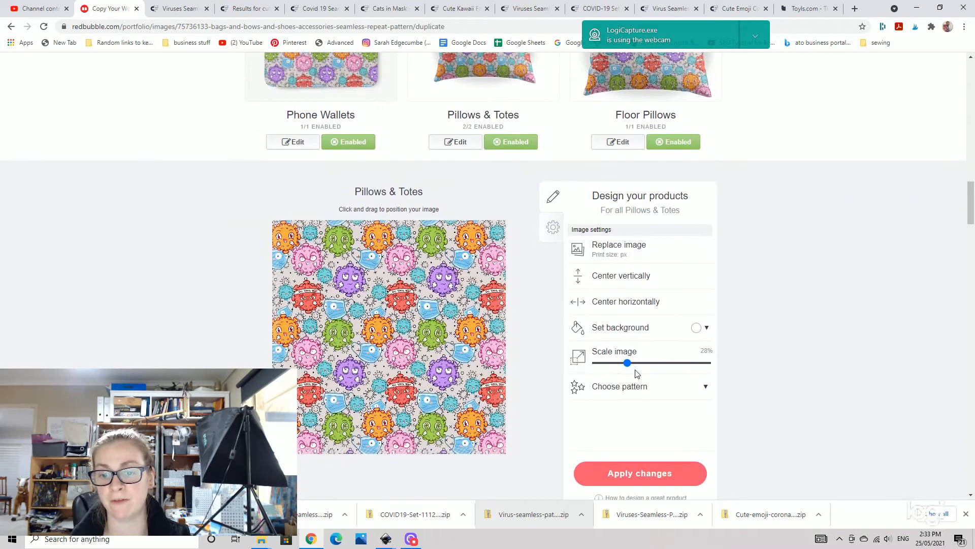
pyautogui.click(659, 390)
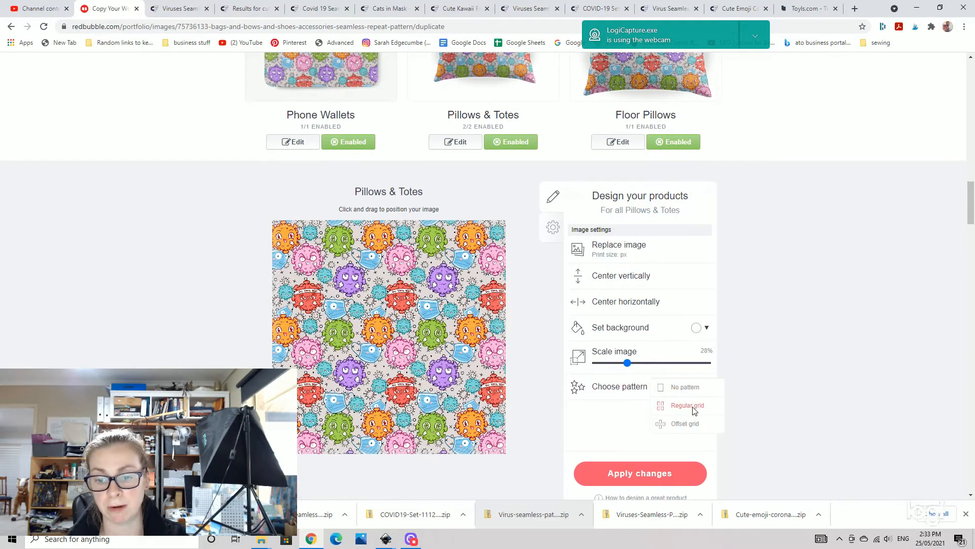
pyautogui.click(686, 388)
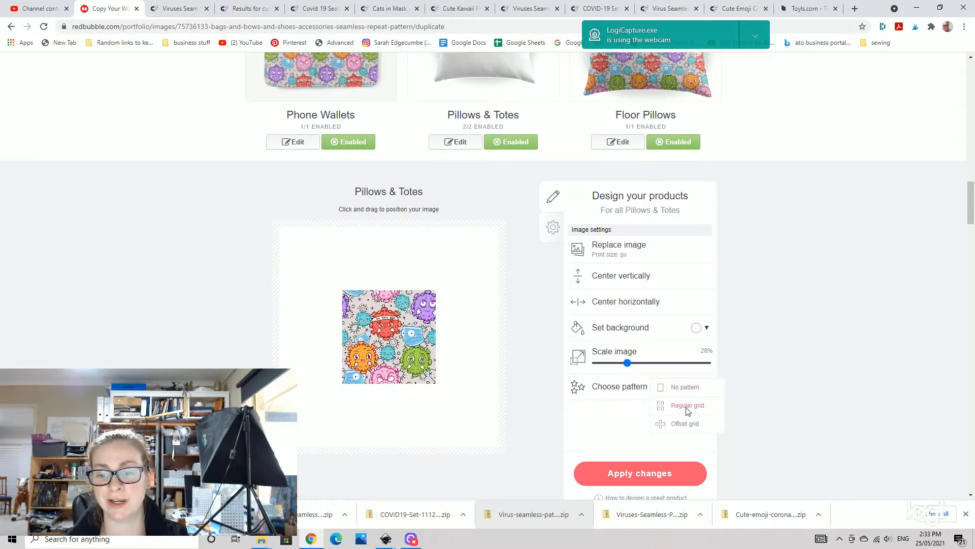
pyautogui.click(687, 408)
pyautogui.click(789, 378)
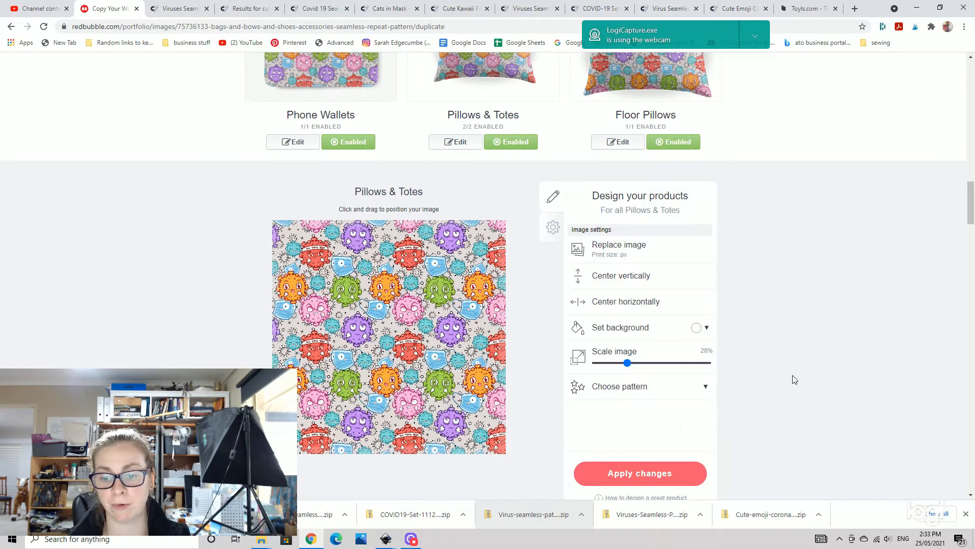
pyautogui.click(656, 474)
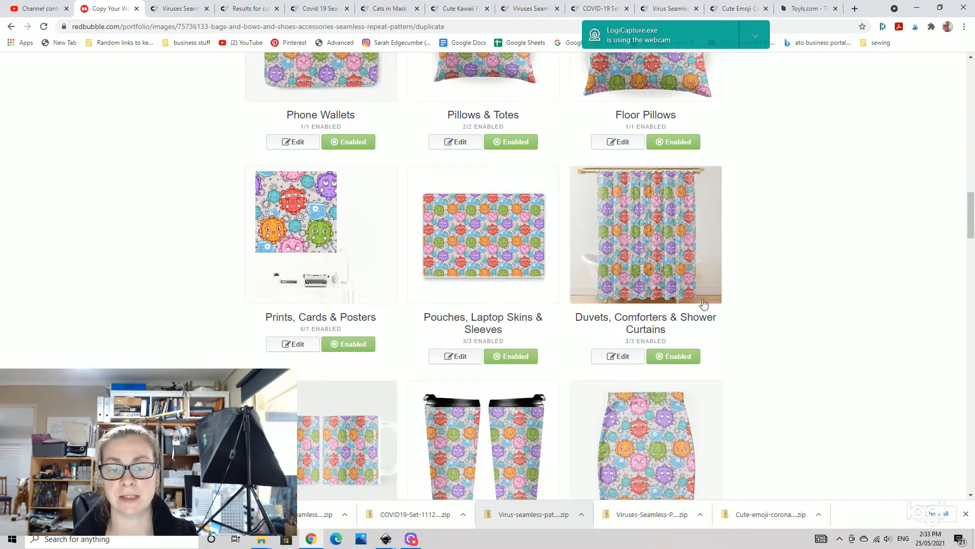
# - Enable the Cotton Tote Bags and Jigsaw Puzzles products
pyautogui.scroll(-2, 704, 305)
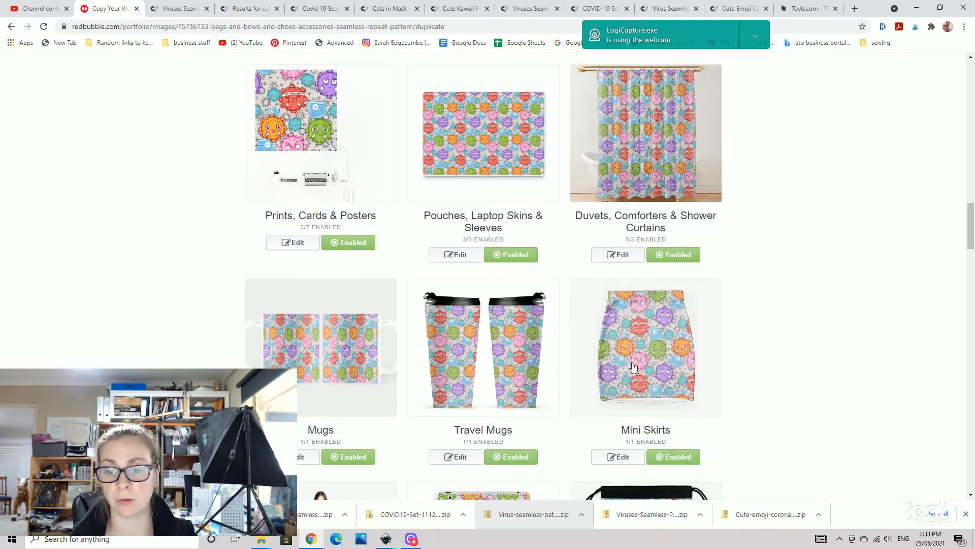
pyautogui.scroll(-6, 633, 368)
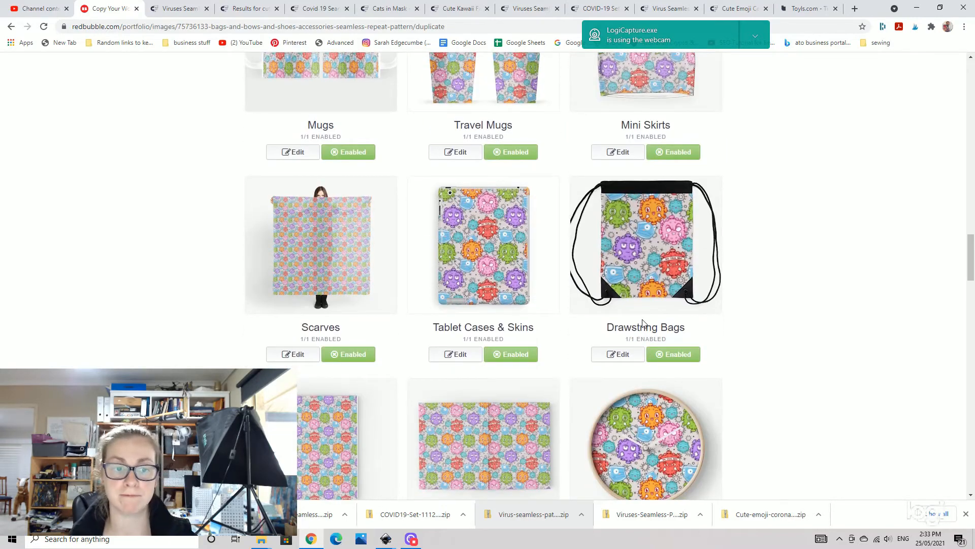
pyautogui.scroll(-7, 325, 259)
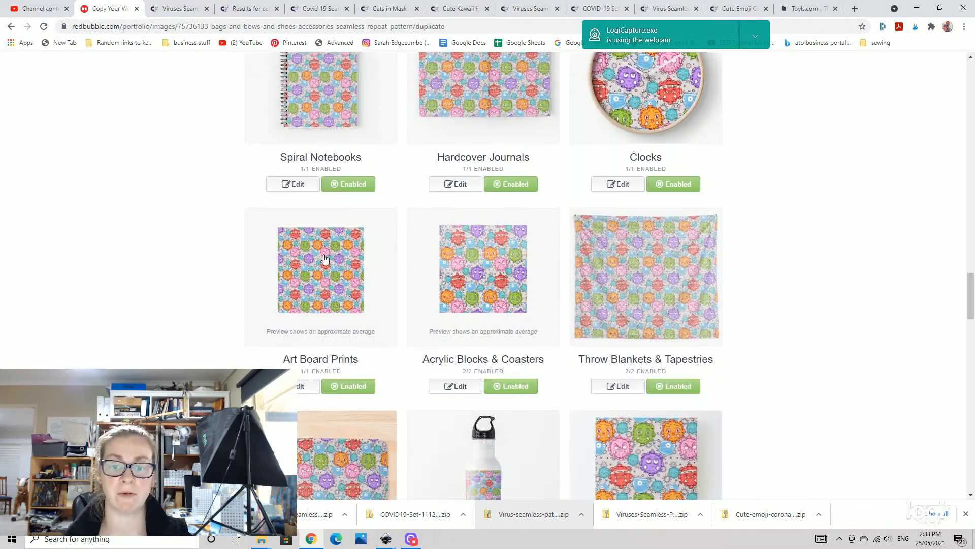
pyautogui.scroll(-6, 325, 259)
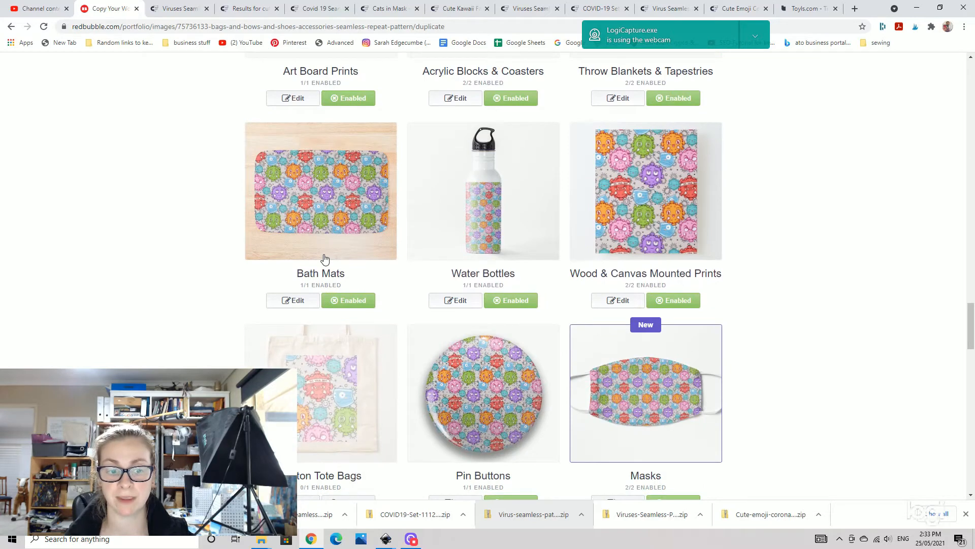
pyautogui.scroll(-2, 325, 259)
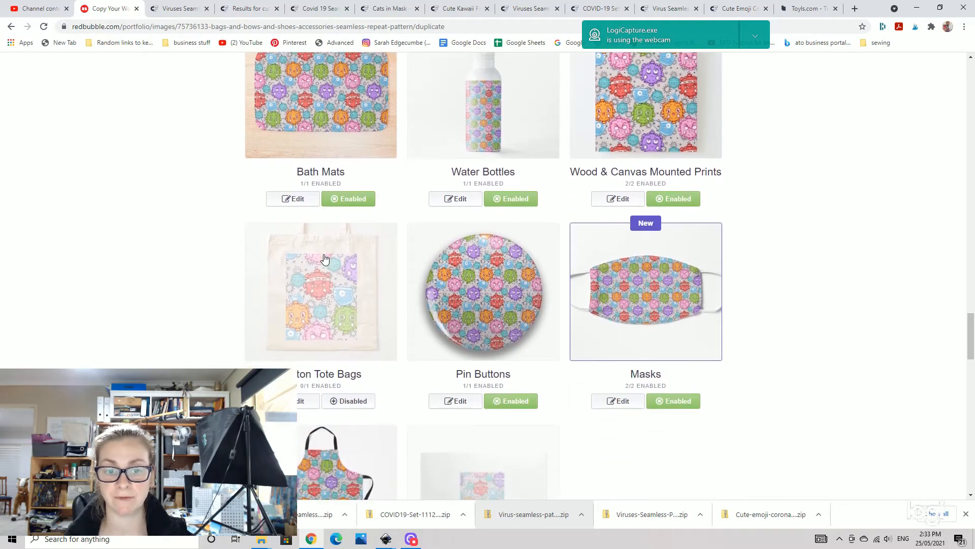
pyautogui.click(344, 405)
pyautogui.scroll(-2, 569, 365)
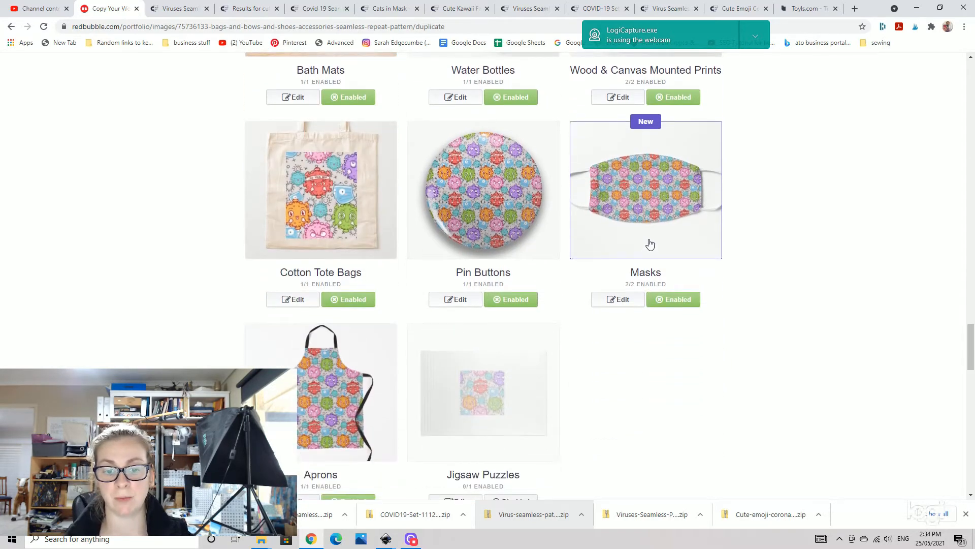
pyautogui.scroll(-2, 650, 245)
pyautogui.click(511, 400)
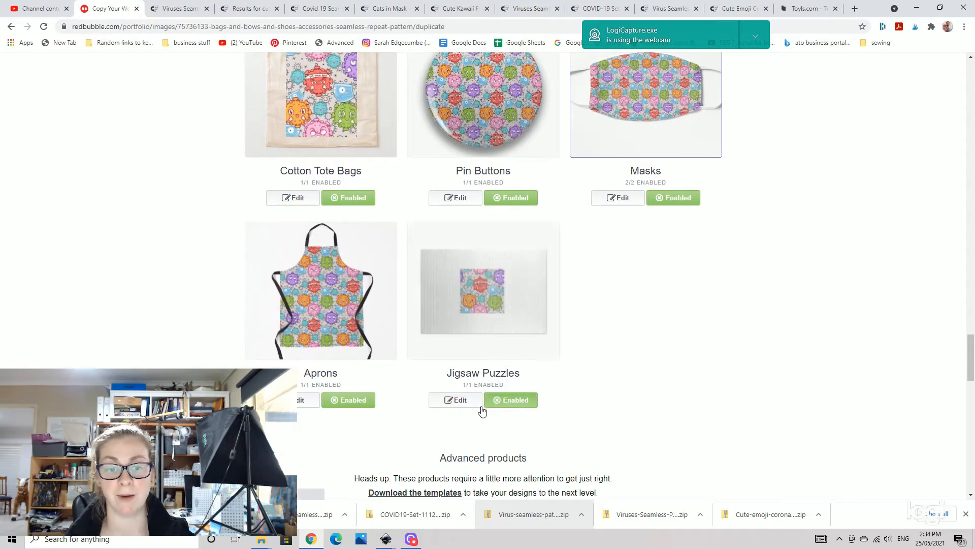
# - Tile the Jigsaw Puzzles design in a regular grid pattern and apply the changes
pyautogui.click(458, 401)
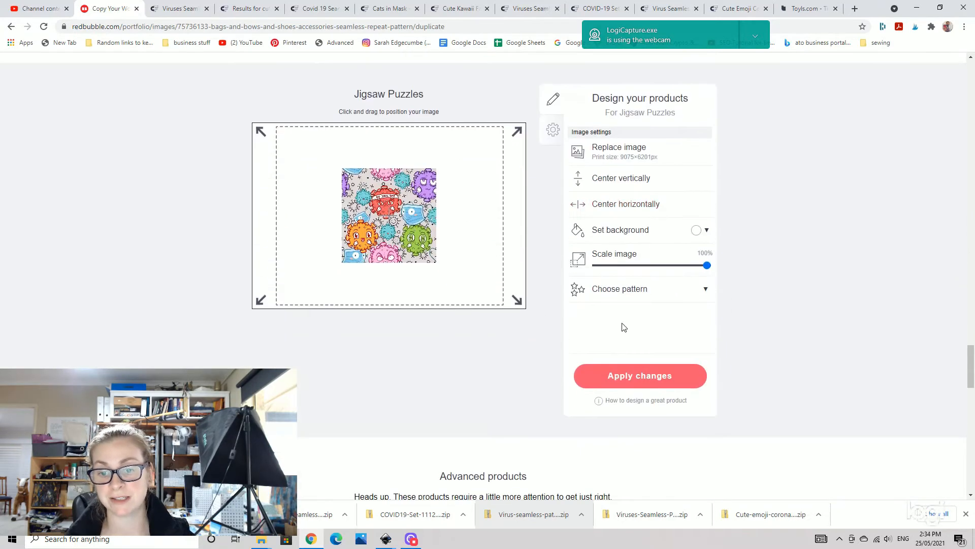
pyautogui.click(626, 290)
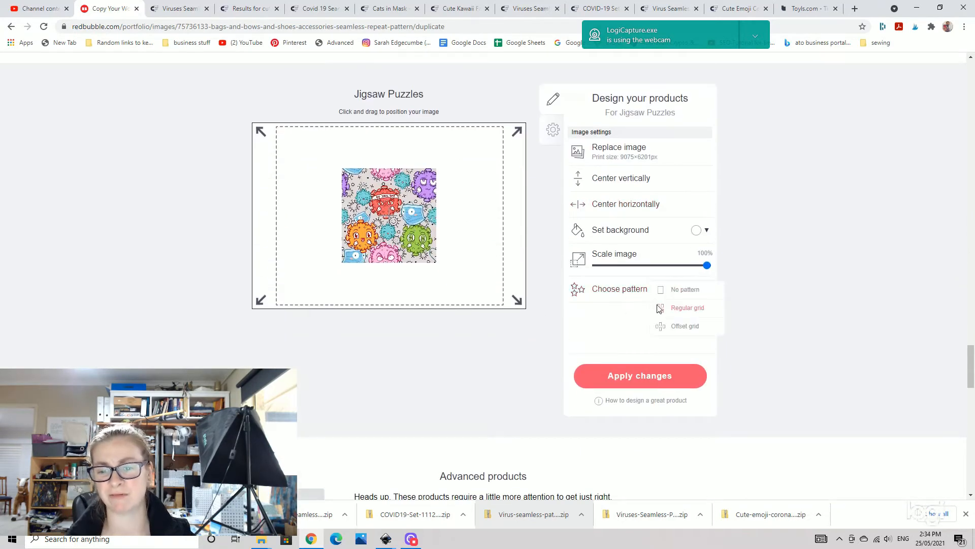
pyautogui.click(684, 310)
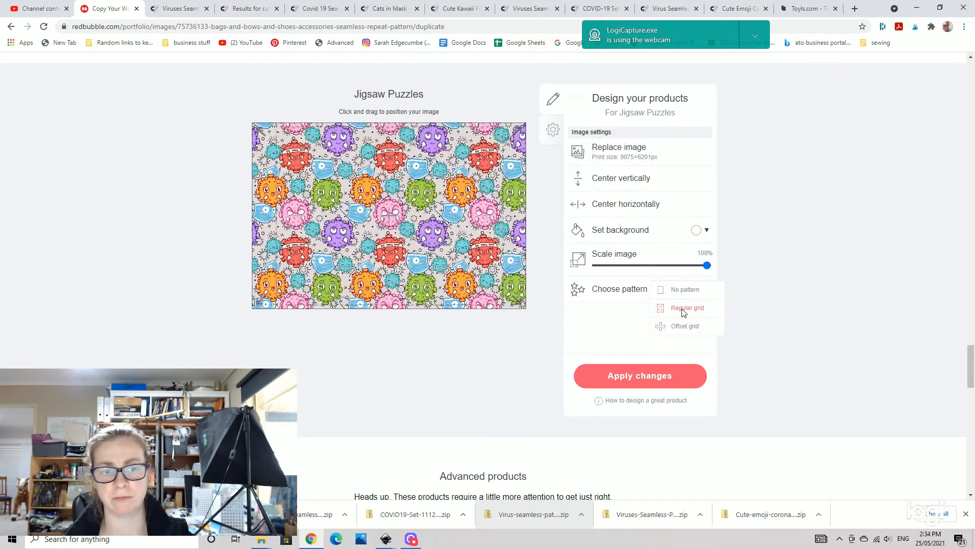
pyautogui.click(652, 380)
# - Scale the Socks design image down to 71%
pyautogui.scroll(1, 645, 381)
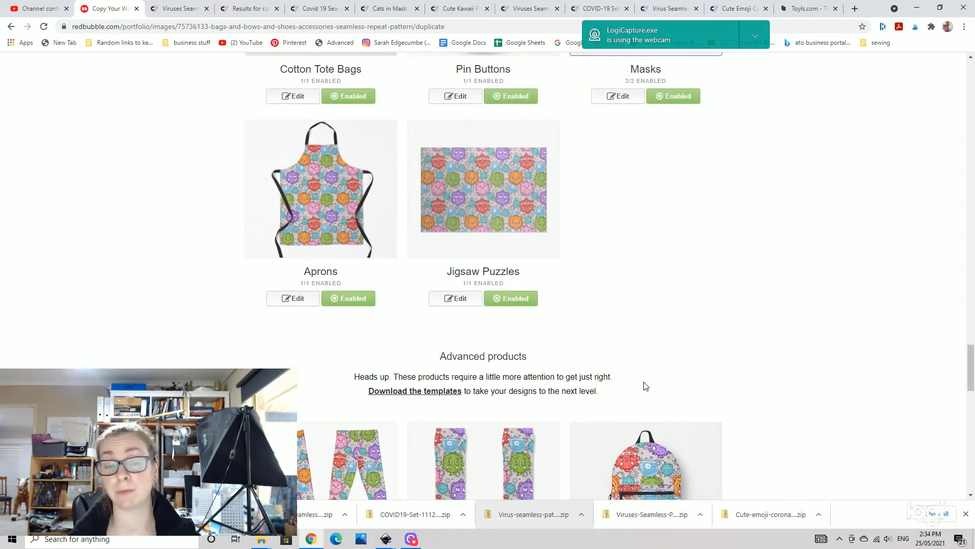
pyautogui.scroll(-4, 346, 231)
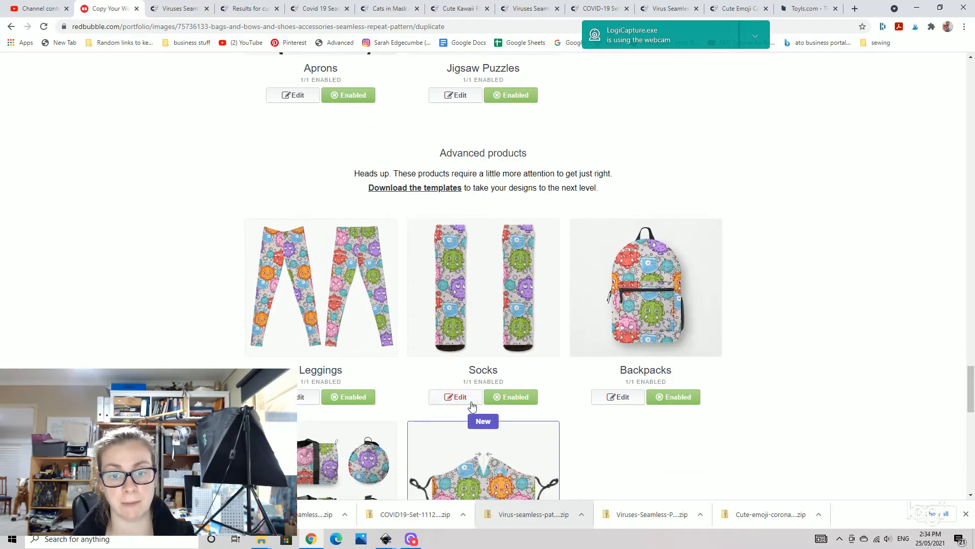
pyautogui.click(469, 399)
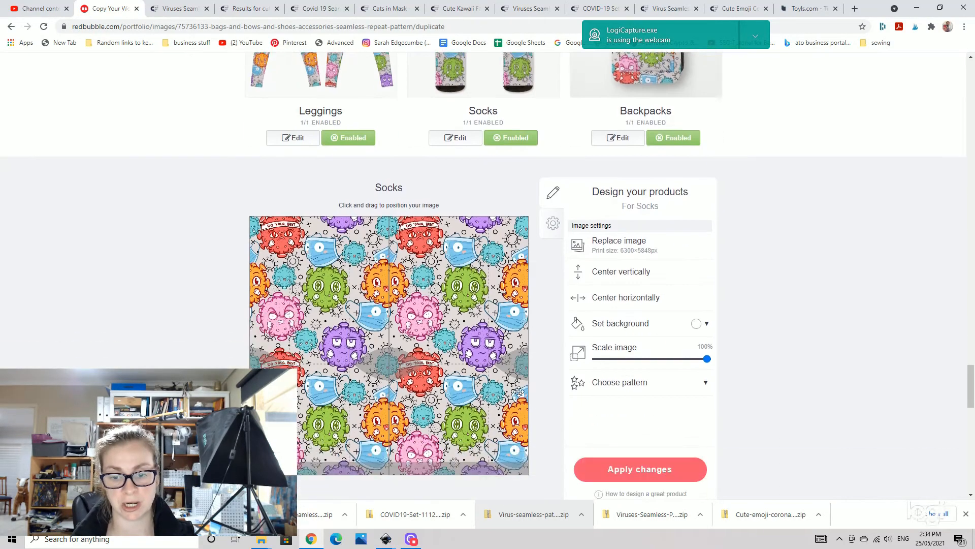
pyautogui.moveTo(707, 212); pyautogui.dragTo(673, 216)
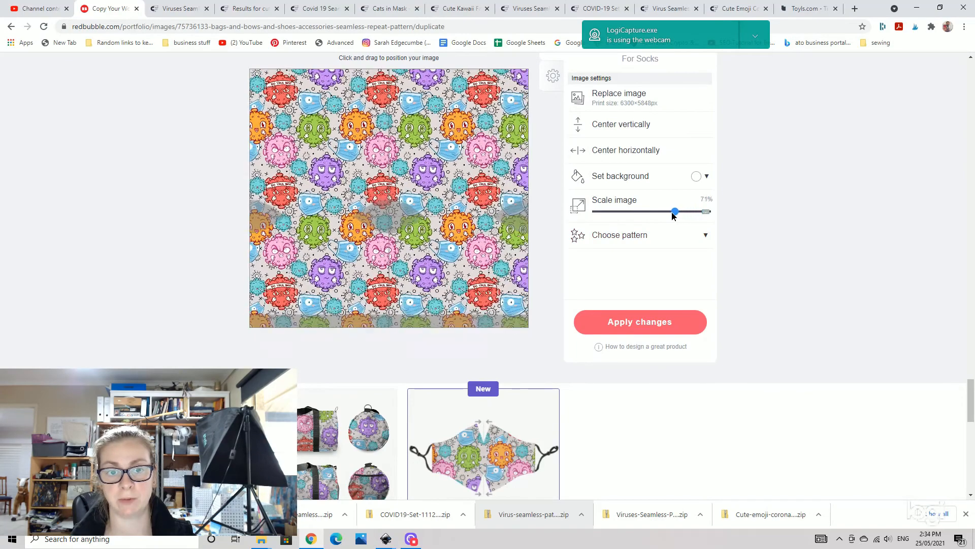
pyautogui.scroll(8, 721, 269)
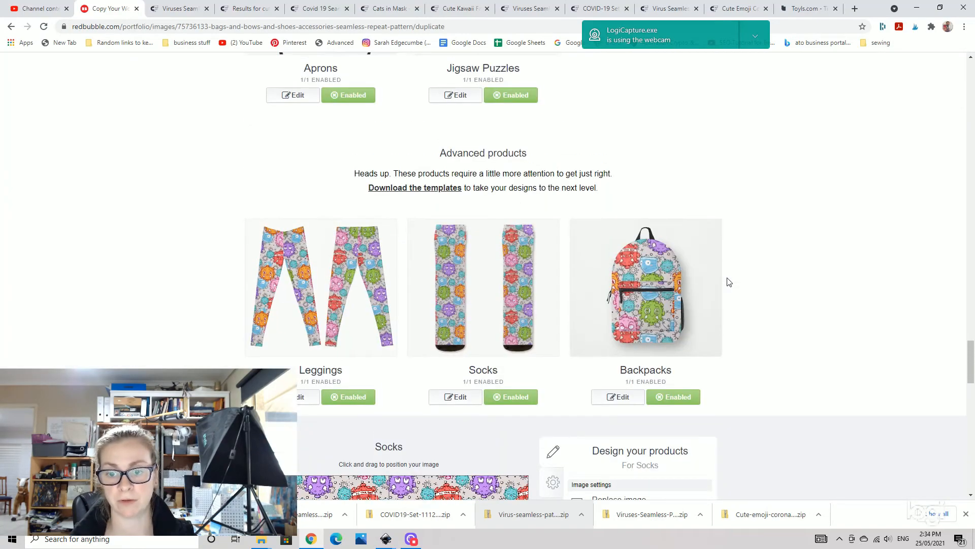
pyautogui.scroll(-1, 725, 278)
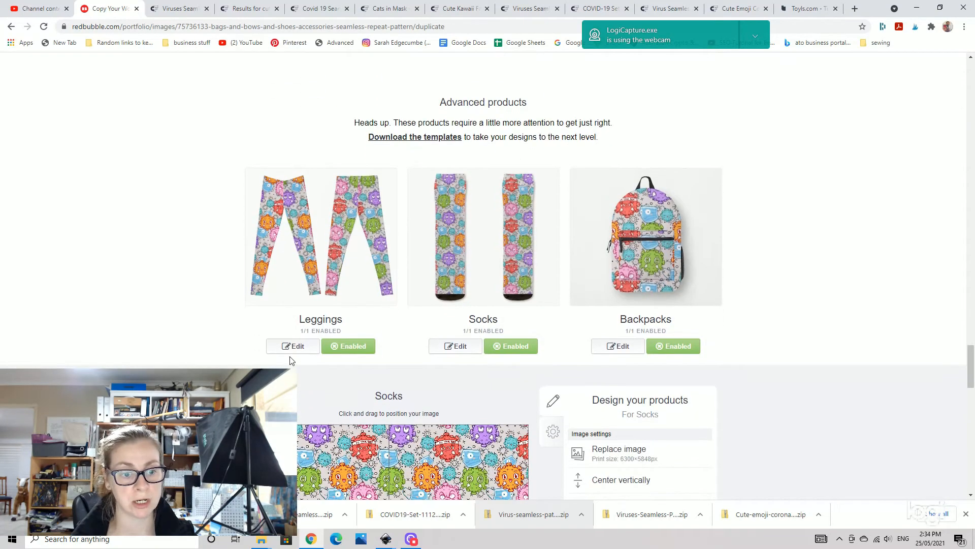
# - Scale the Leggings design image to 27% and apply the changes
pyautogui.click(290, 346)
pyautogui.scroll(-7, 686, 384)
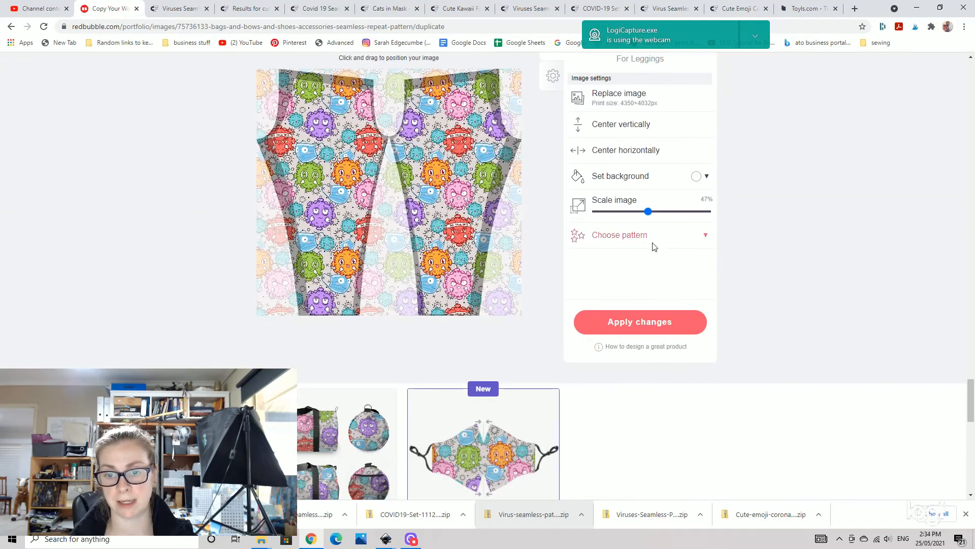
pyautogui.moveTo(647, 212); pyautogui.dragTo(628, 220)
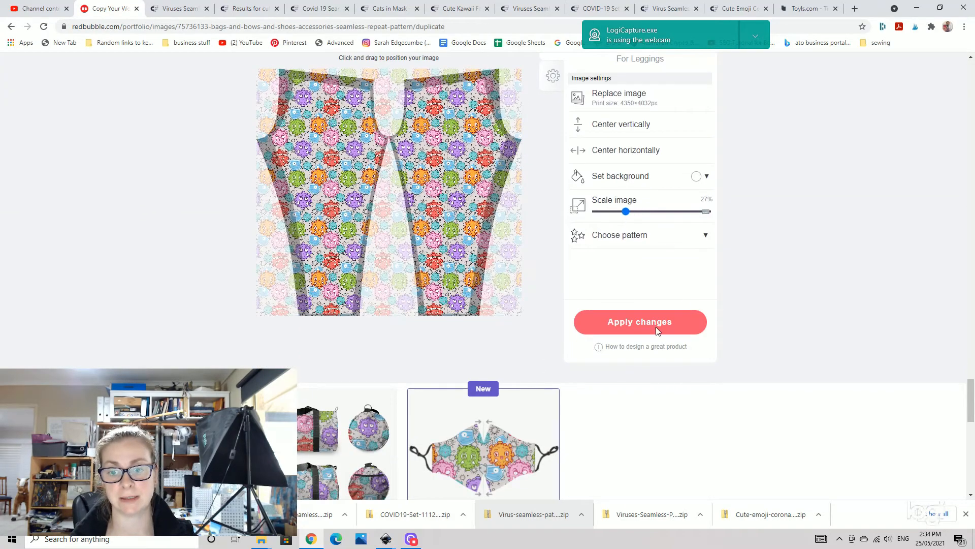
pyautogui.click(656, 327)
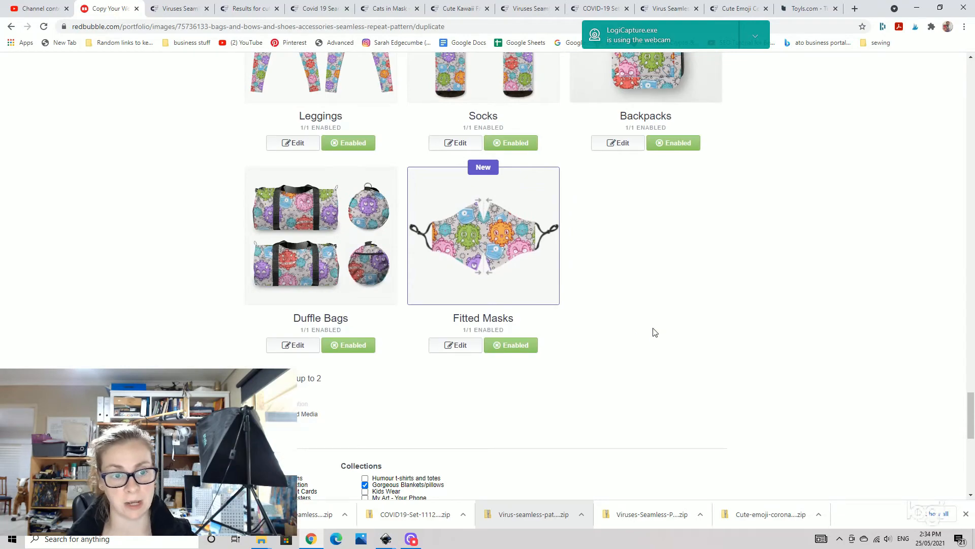
# - Scale the Duffle Bags design image to 51% and apply the changes
pyautogui.click(297, 346)
pyautogui.scroll(-3, 635, 391)
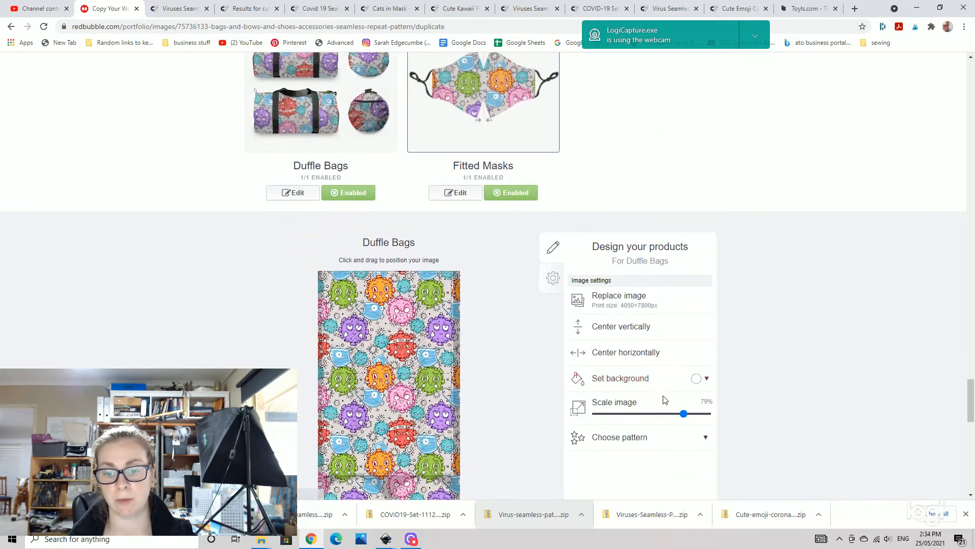
pyautogui.moveTo(684, 413); pyautogui.dragTo(652, 413)
pyautogui.scroll(1, 682, 424)
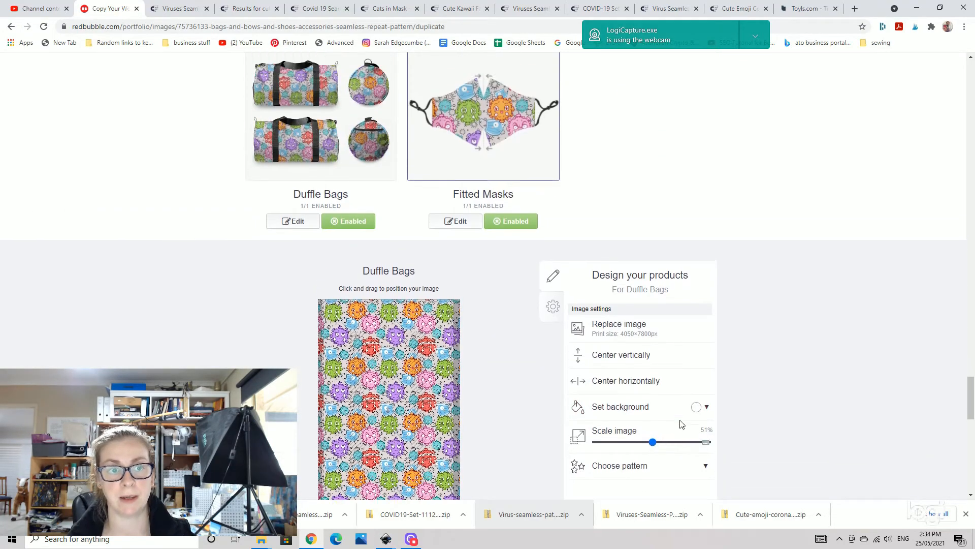
pyautogui.scroll(1, 683, 424)
pyautogui.scroll(-5, 638, 426)
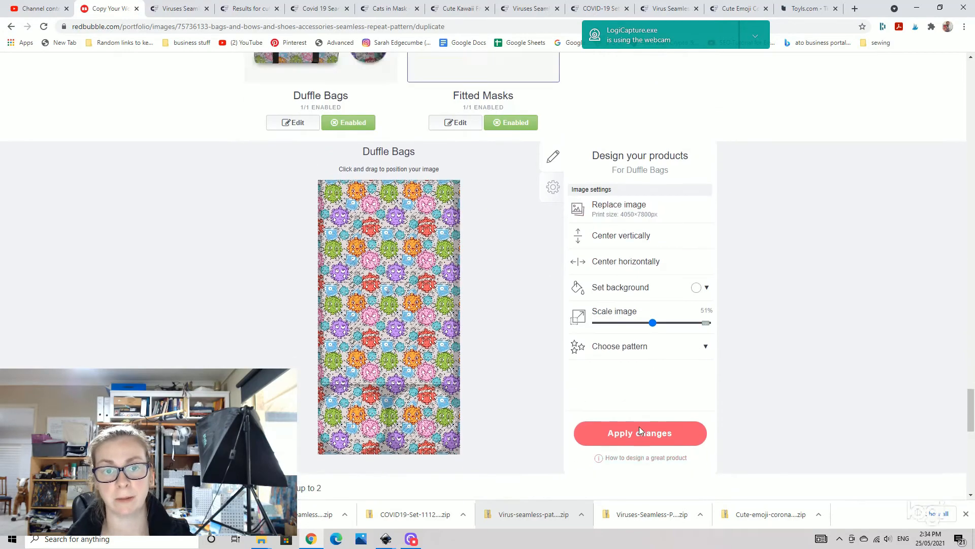
pyautogui.click(639, 430)
# - Add the work to the Awesome Coasters collection
pyautogui.scroll(-1, 494, 357)
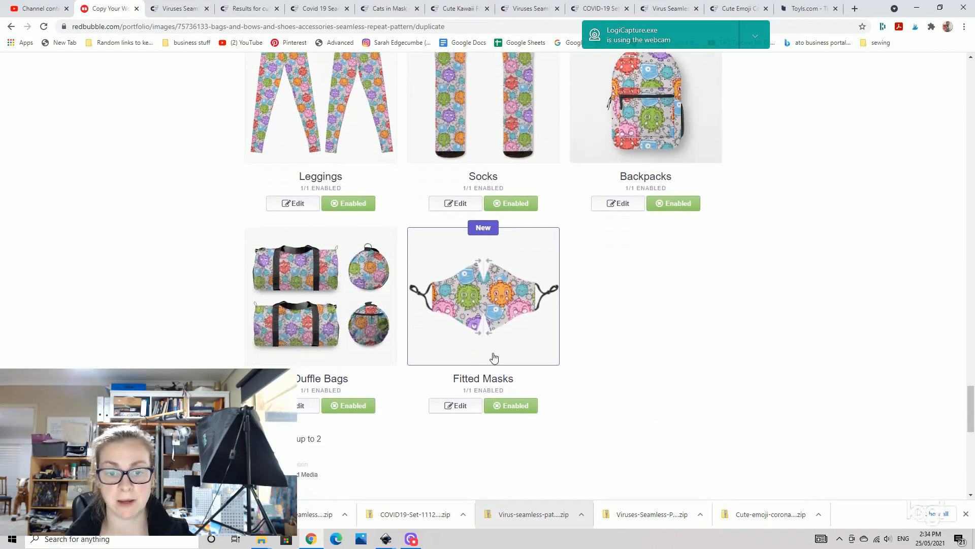
pyautogui.scroll(14, 509, 359)
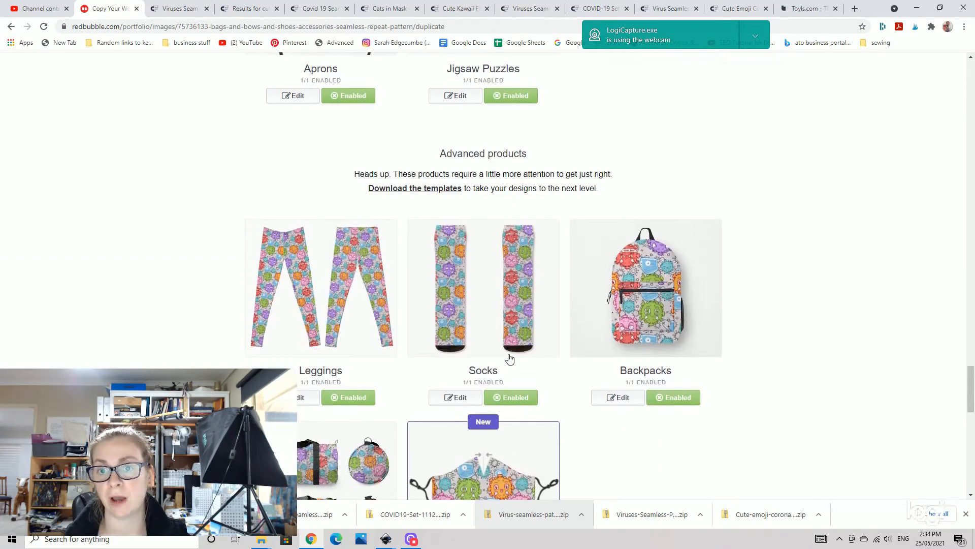
pyautogui.scroll(11, 518, 363)
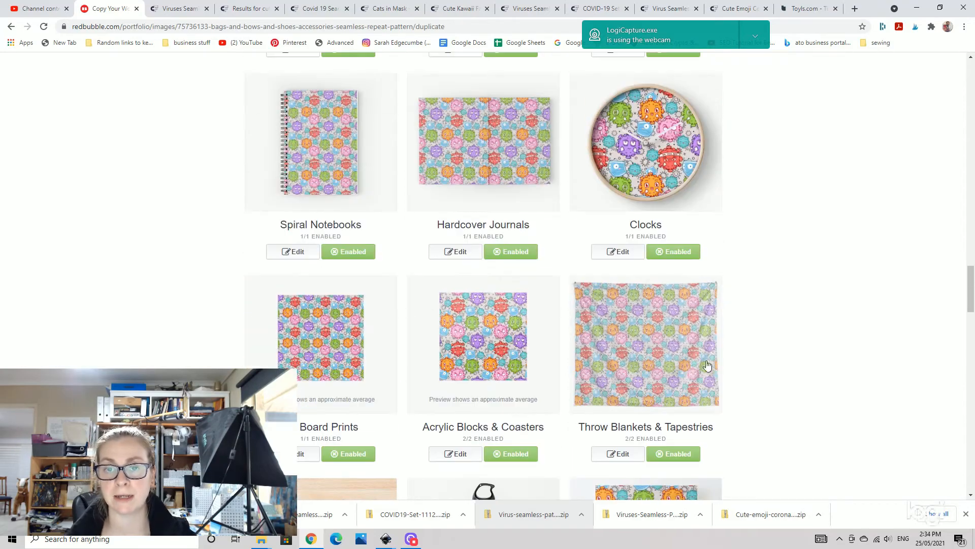
pyautogui.scroll(-14, 546, 337)
pyautogui.scroll(-14, 526, 322)
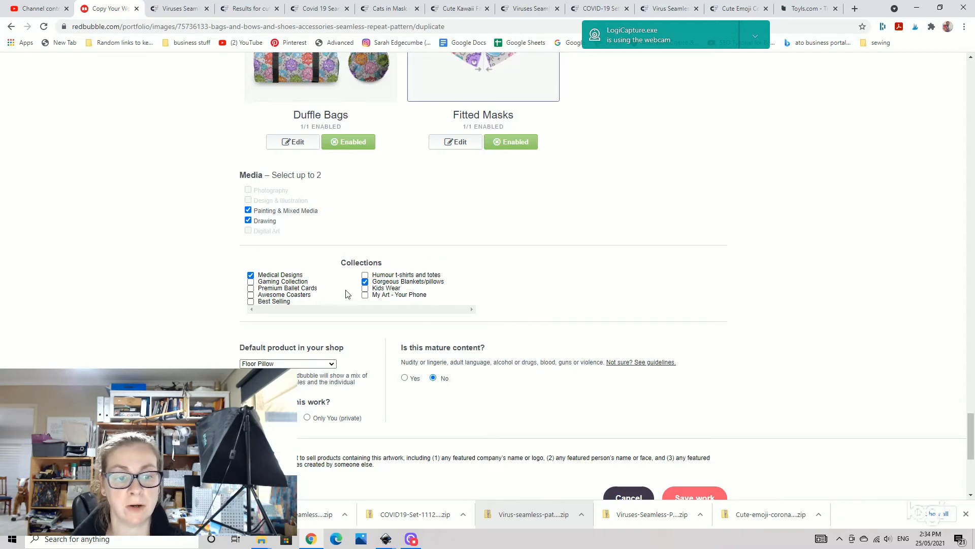
pyautogui.click(250, 295)
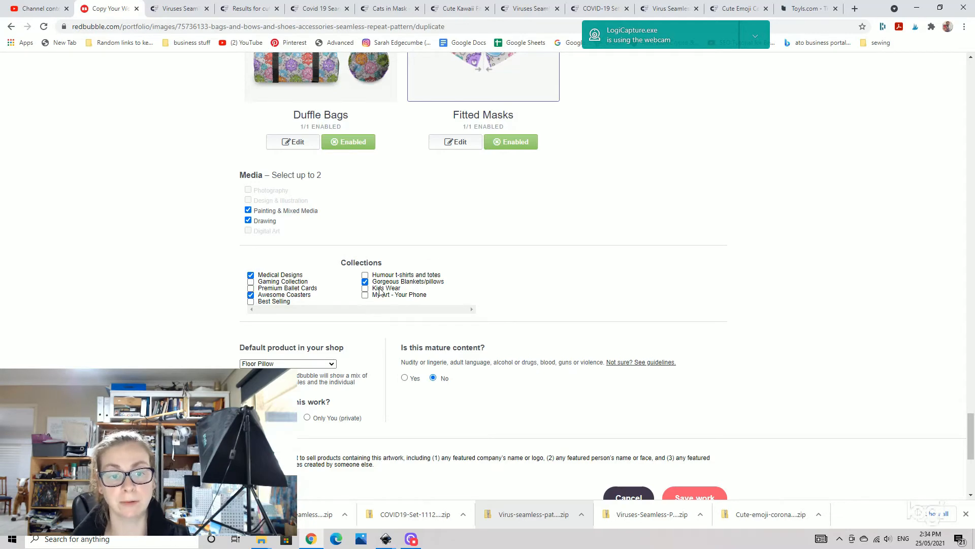
# - Set the default product in the shop to Travel Mug
pyautogui.click(332, 364)
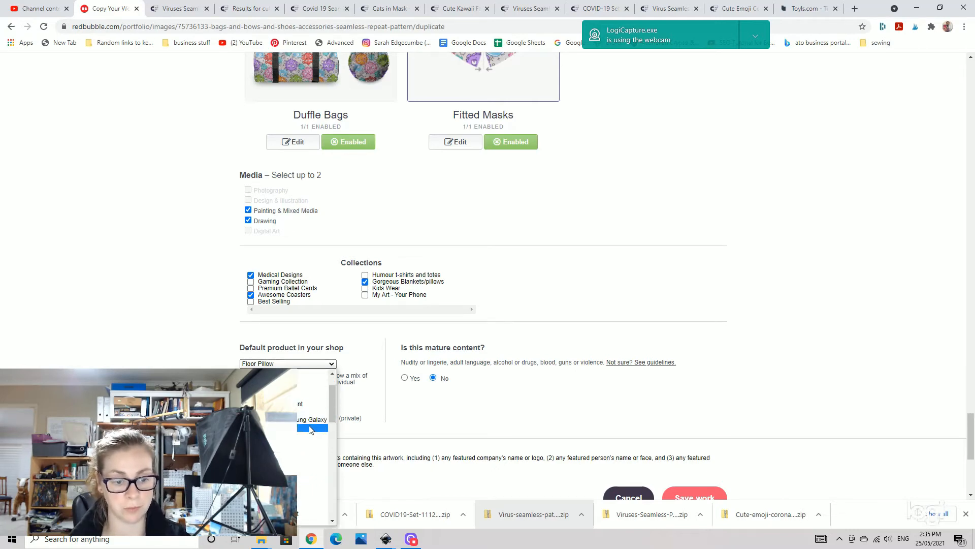
pyautogui.scroll(-5, 310, 431)
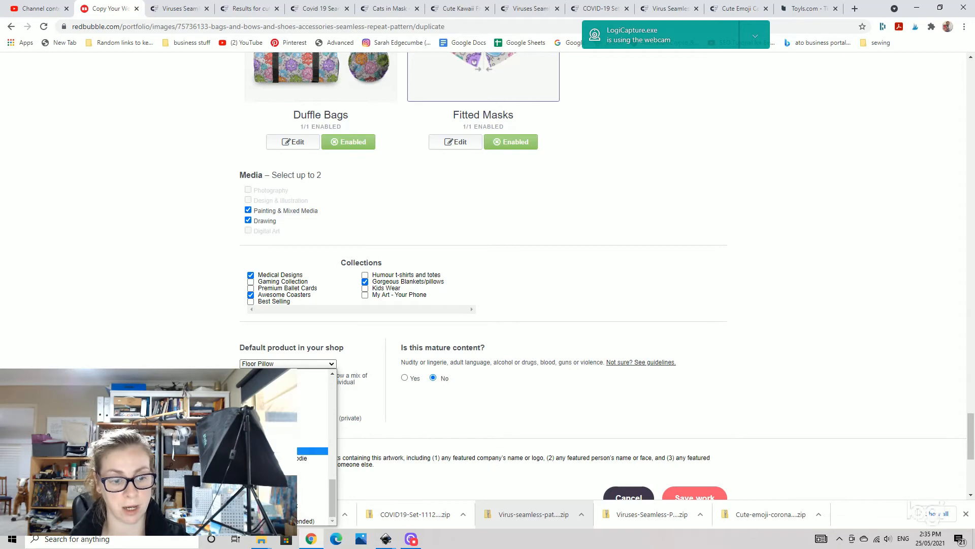
pyautogui.click(315, 482)
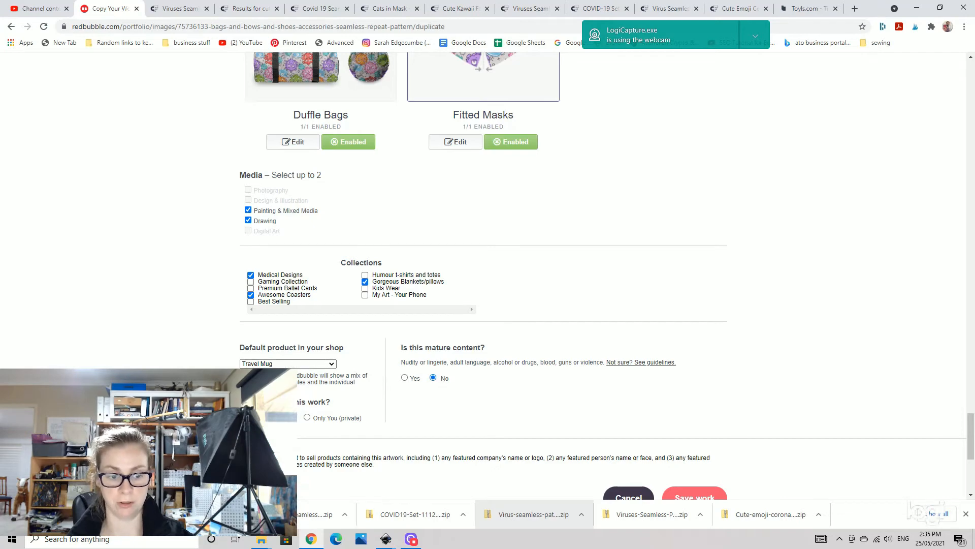
# - Review the enabled product settings and save the work to publish the design
pyautogui.scroll(5, 561, 443)
pyautogui.scroll(3, 562, 444)
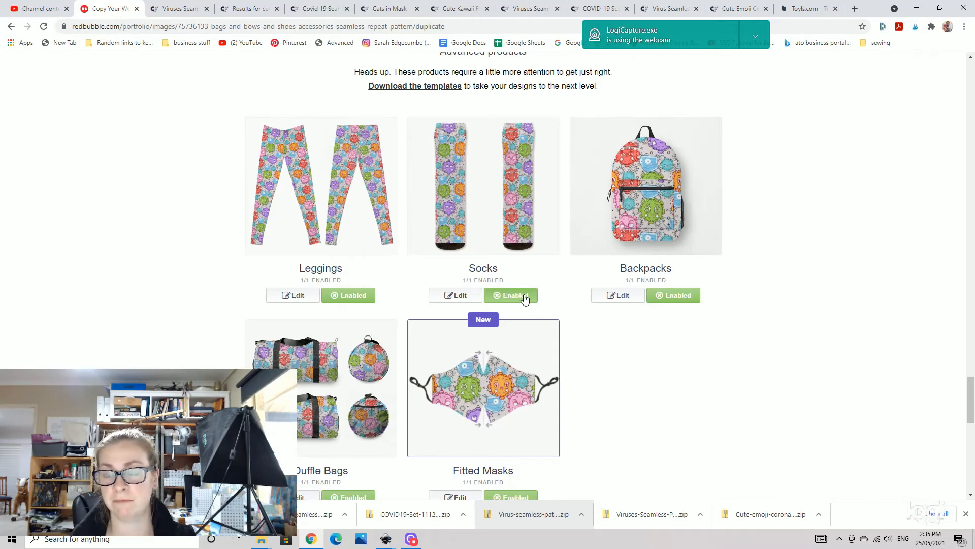
pyautogui.scroll(-4, 525, 298)
pyautogui.scroll(1, 610, 323)
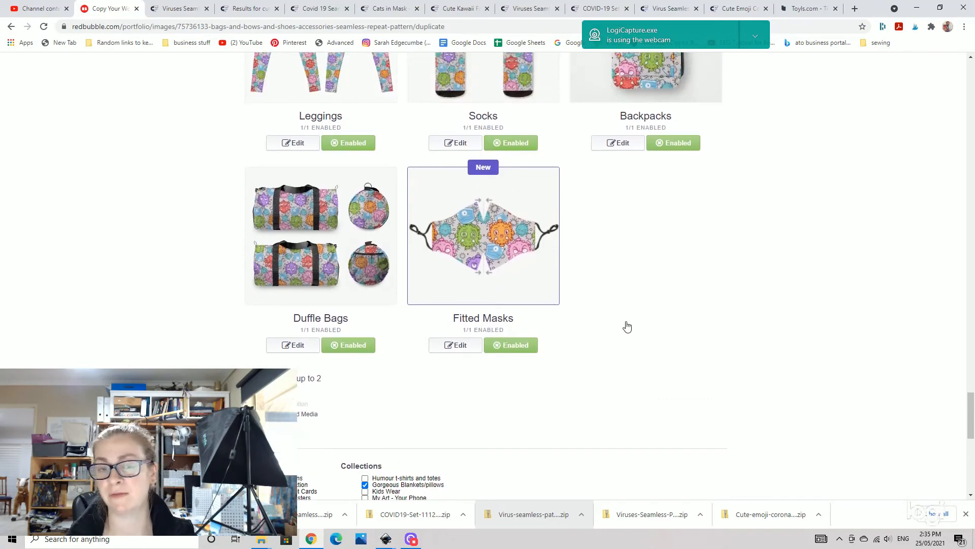
pyautogui.scroll(4, 628, 327)
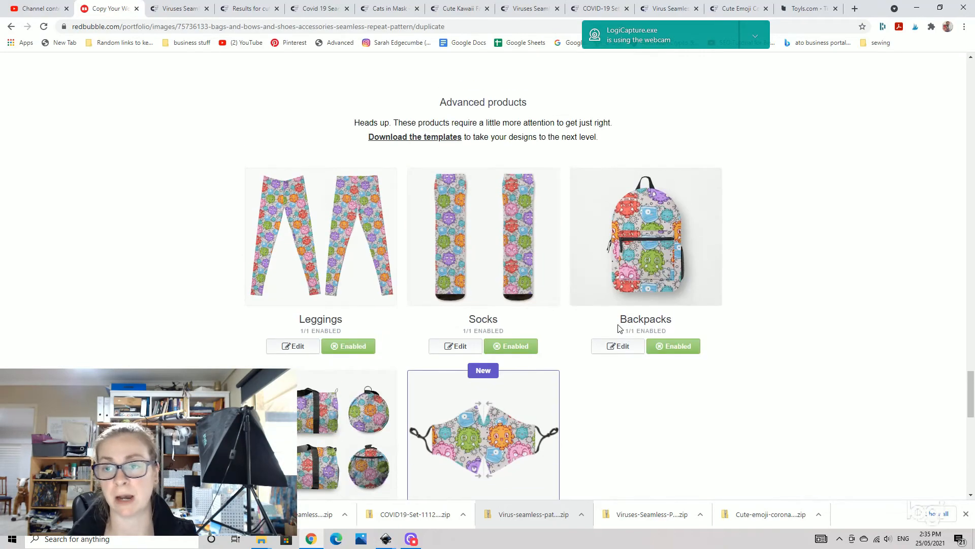
pyautogui.scroll(-4, 584, 261)
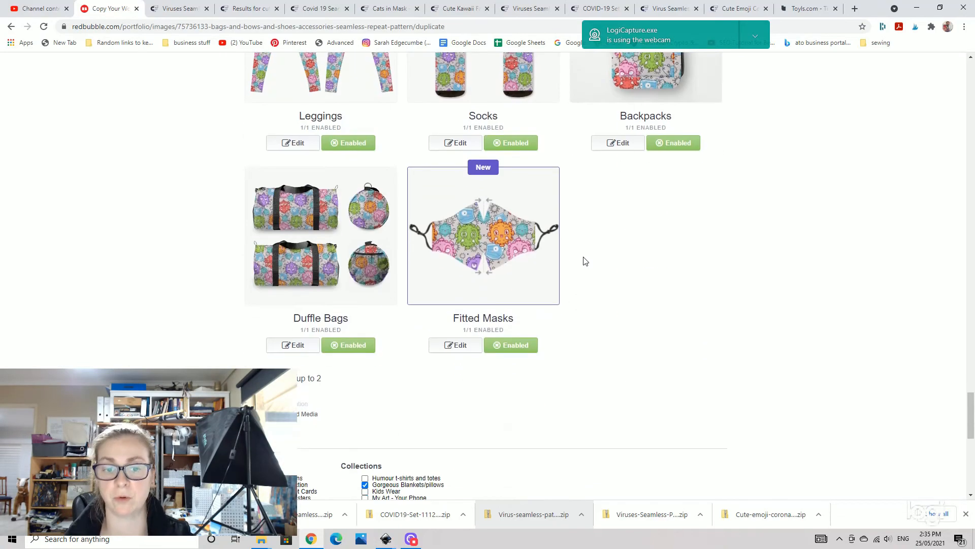
pyautogui.scroll(-3, 584, 261)
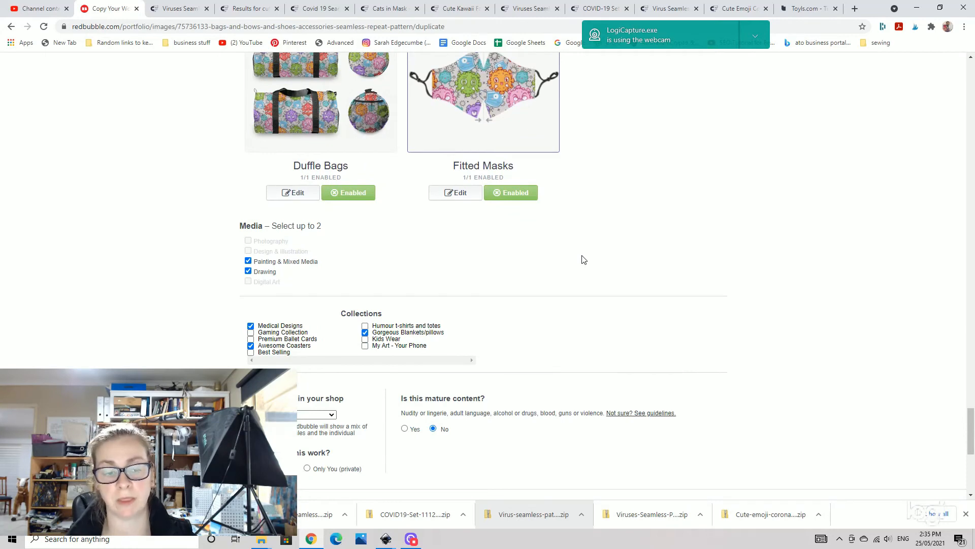
pyautogui.scroll(-4, 584, 260)
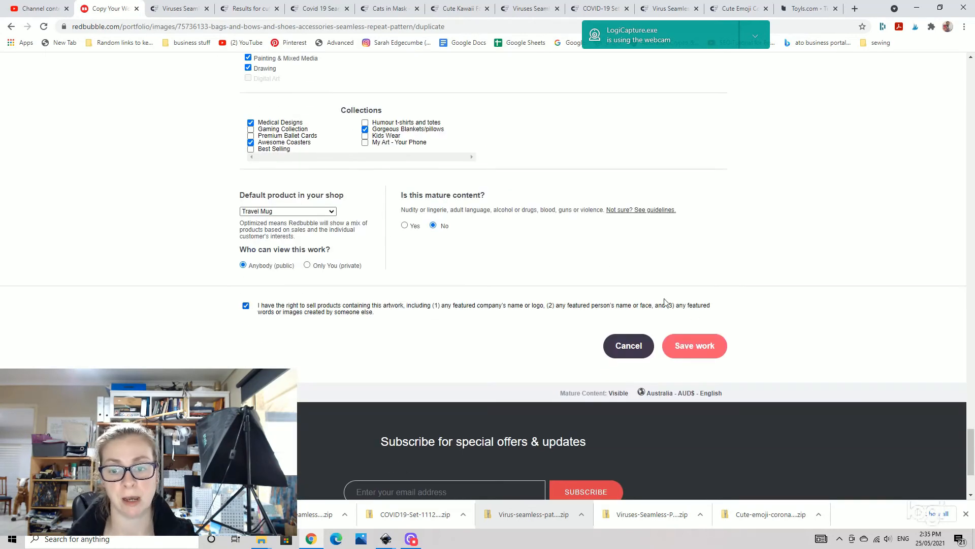
pyautogui.click(710, 349)
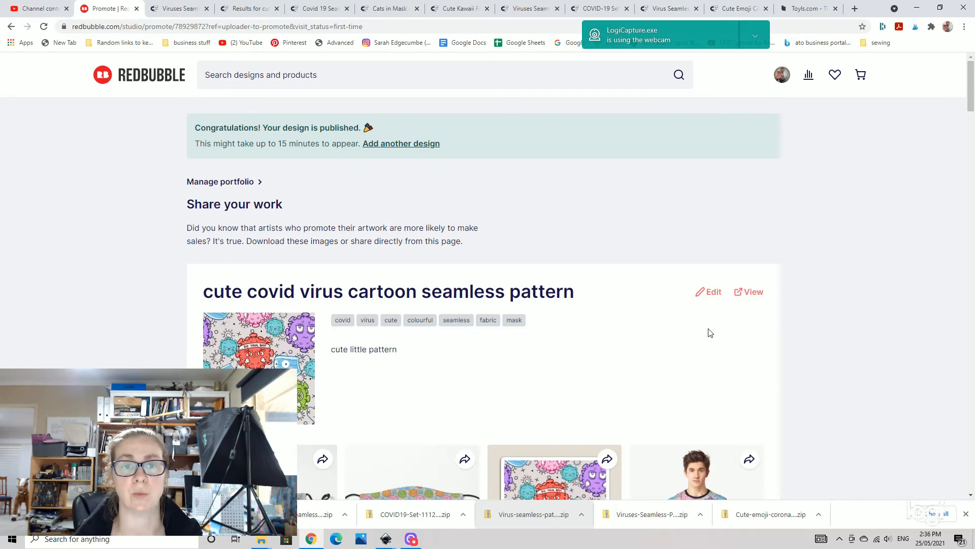
# - Browse the published design's product mockups on the promote page
pyautogui.scroll(-4, 711, 341)
pyautogui.scroll(-2, 693, 334)
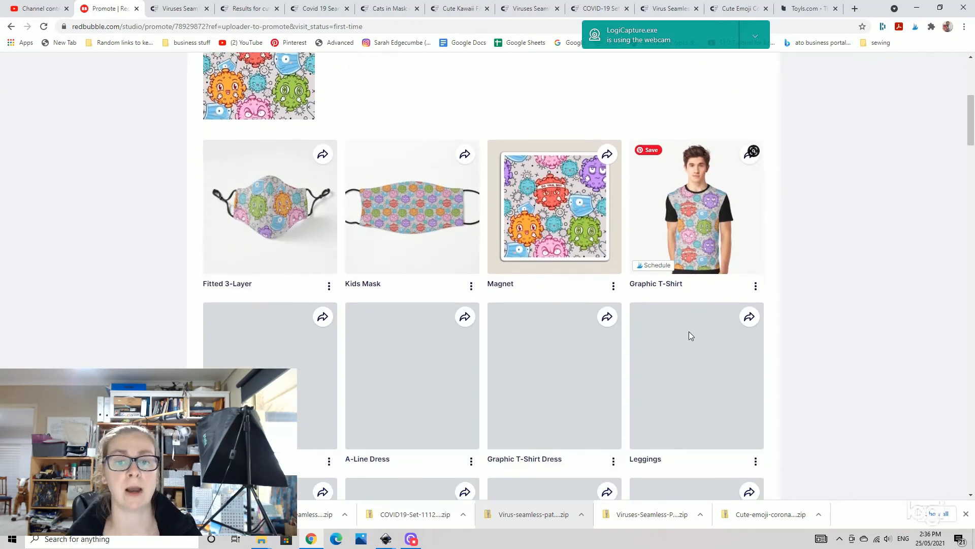
pyautogui.scroll(-2, 689, 331)
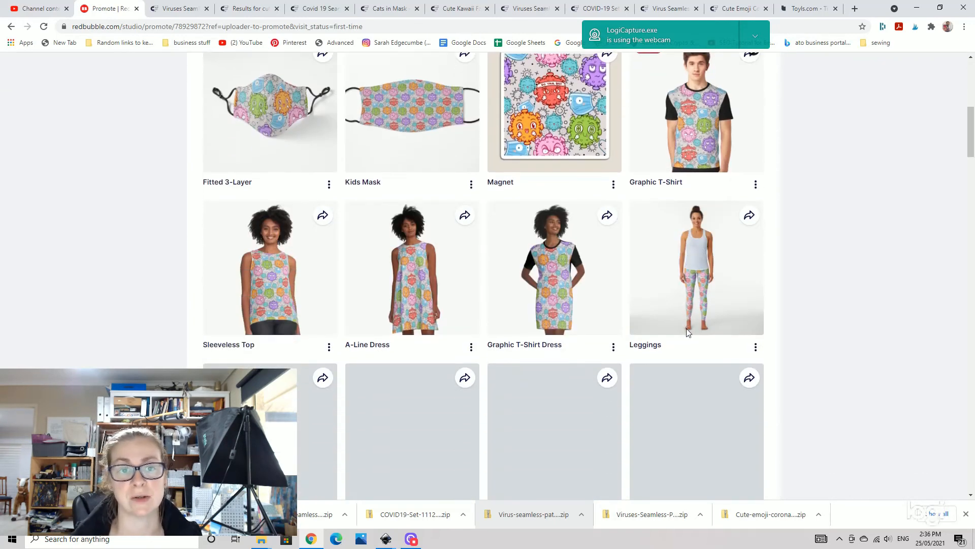
pyautogui.scroll(-3, 686, 331)
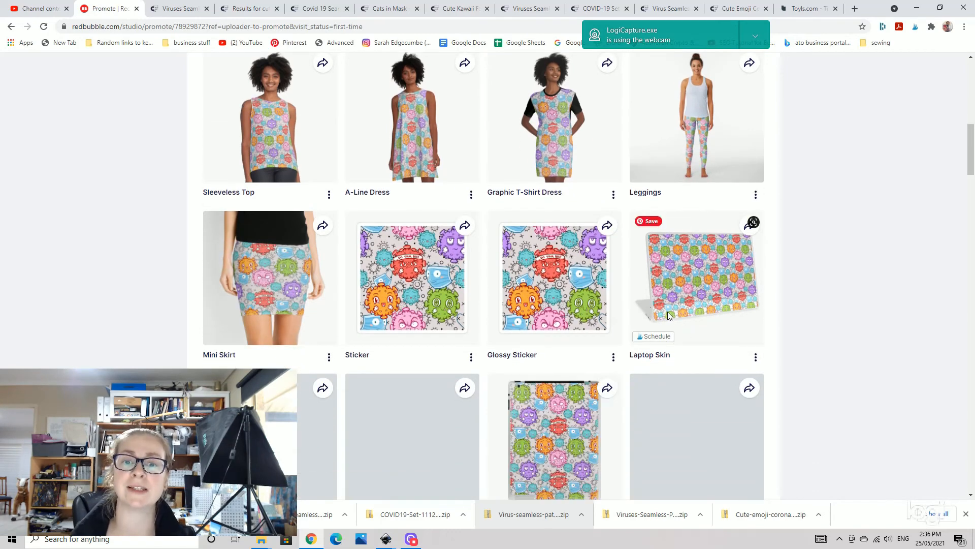
pyautogui.scroll(-1, 548, 157)
pyautogui.scroll(-8, 551, 160)
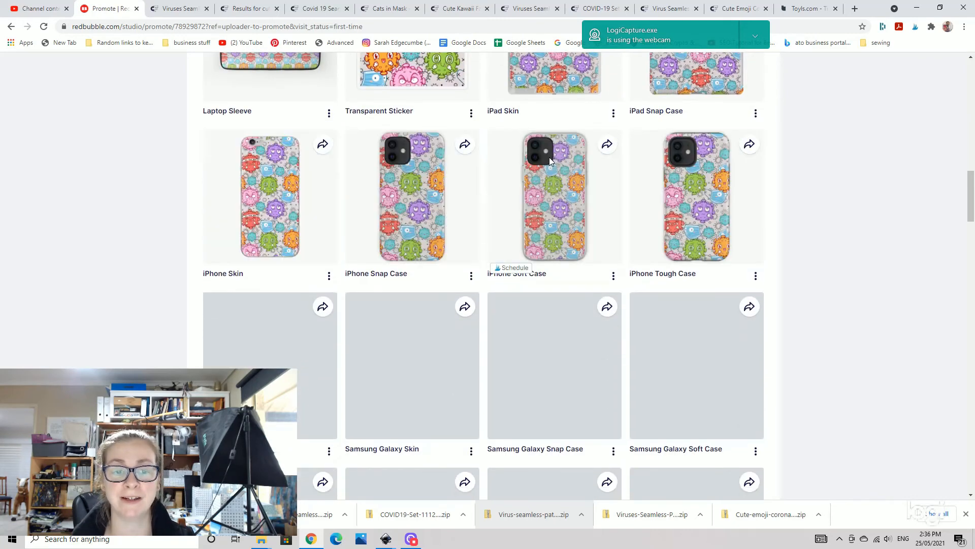
pyautogui.scroll(-3, 550, 157)
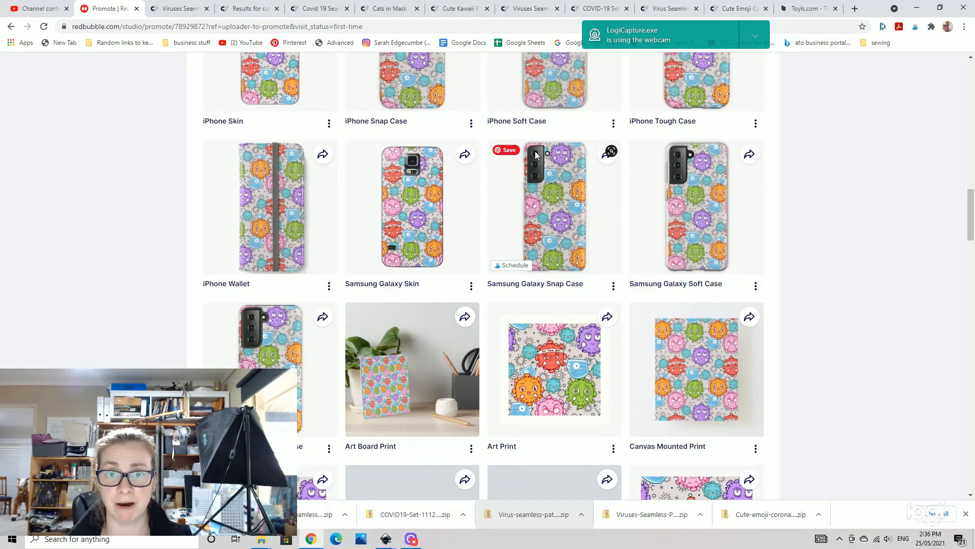
pyautogui.scroll(-5, 535, 151)
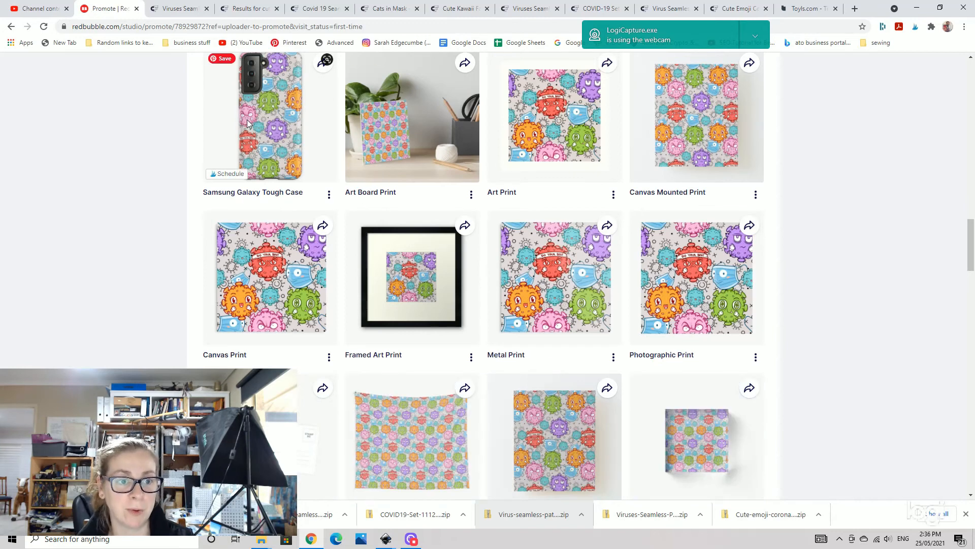
pyautogui.scroll(-3, 247, 123)
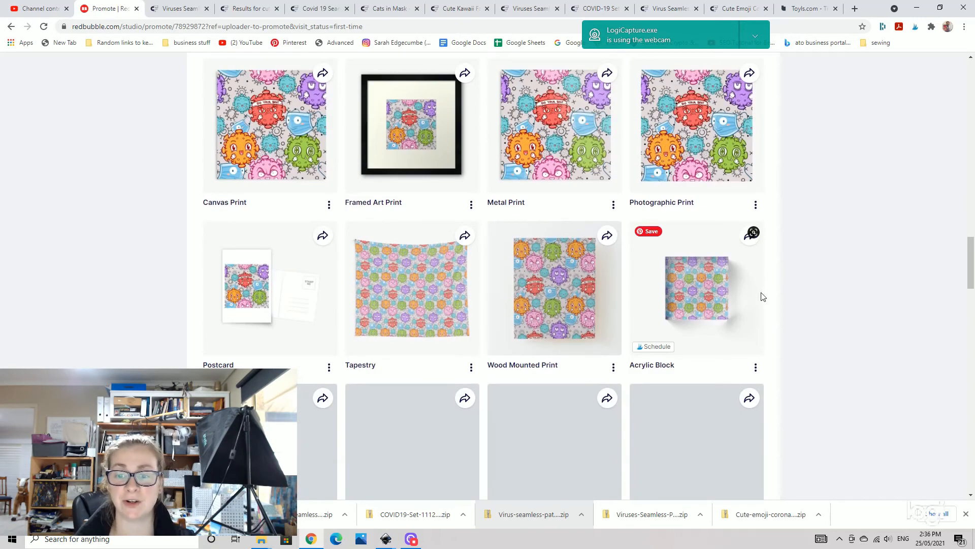
pyautogui.scroll(-1, 762, 297)
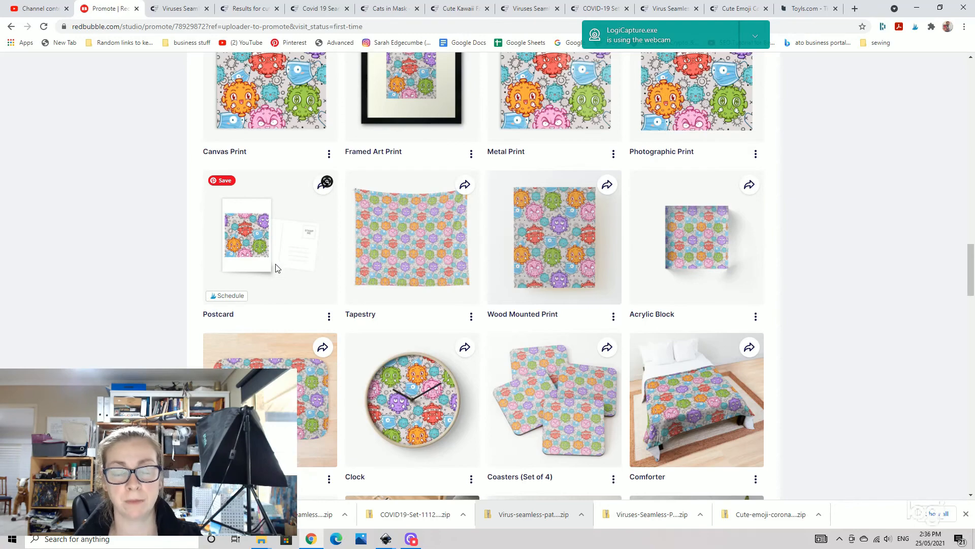
pyautogui.scroll(-3, 279, 267)
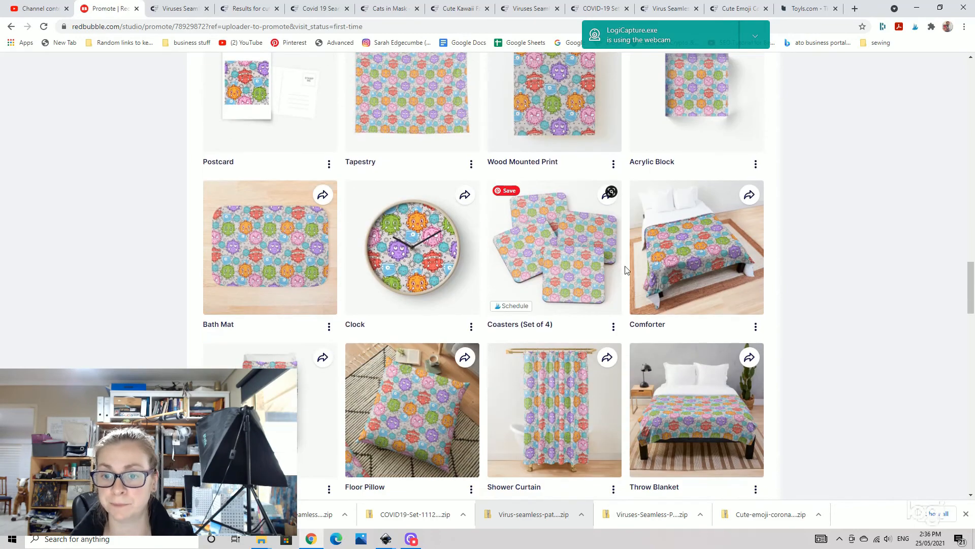
pyautogui.scroll(-4, 590, 284)
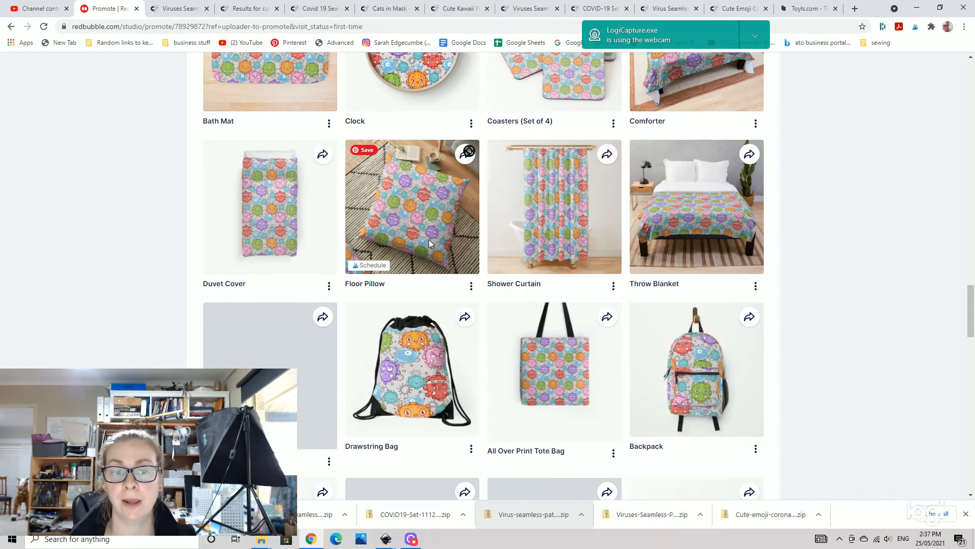
pyautogui.scroll(-3, 429, 239)
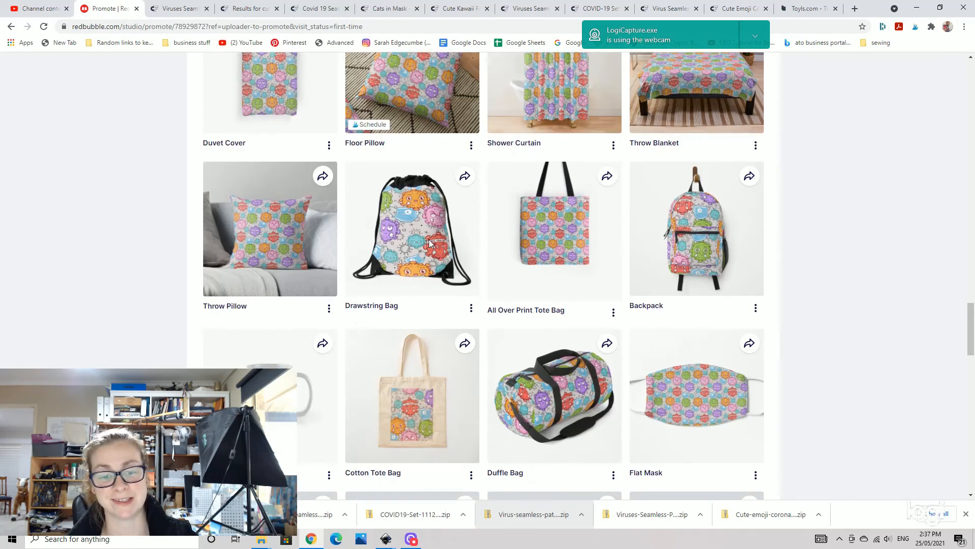
pyautogui.scroll(-4, 719, 383)
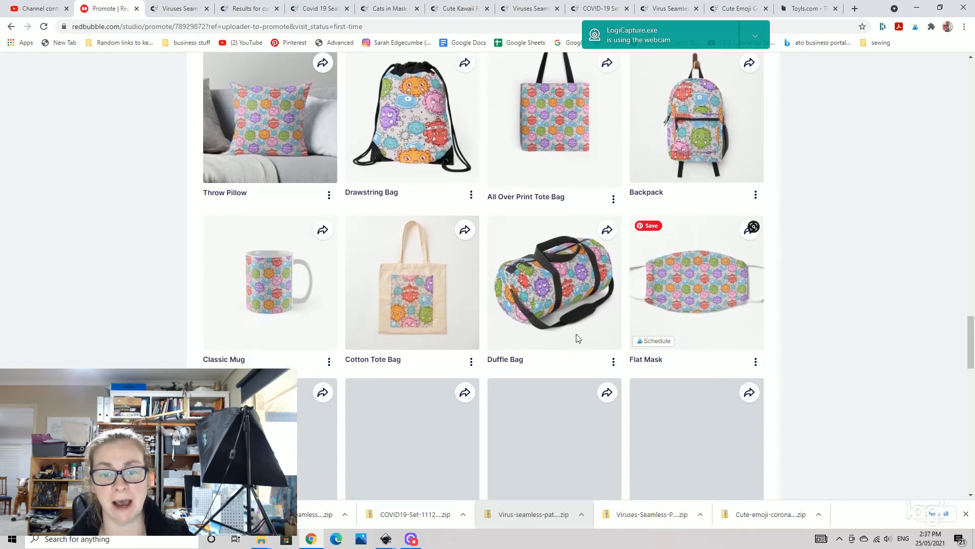
pyautogui.scroll(-2, 568, 311)
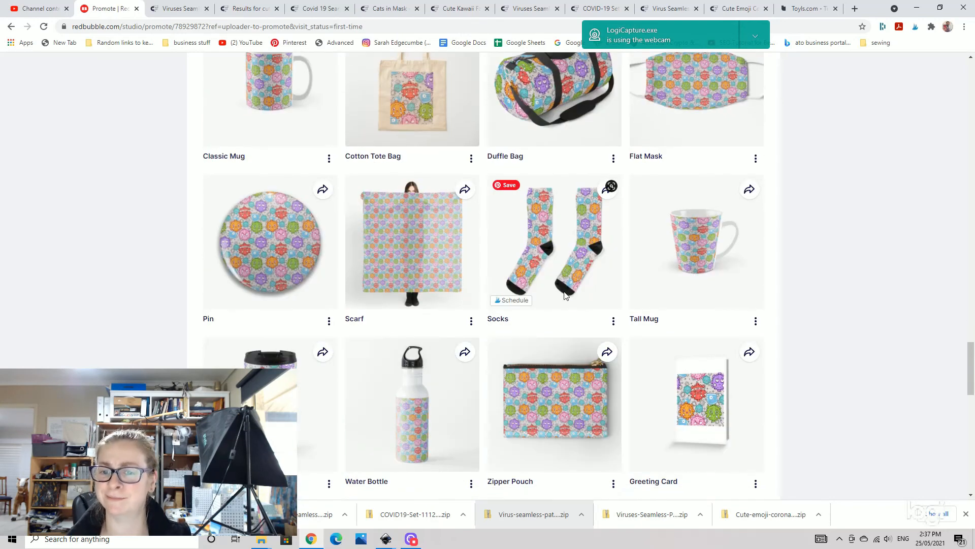
pyautogui.scroll(-2, 689, 259)
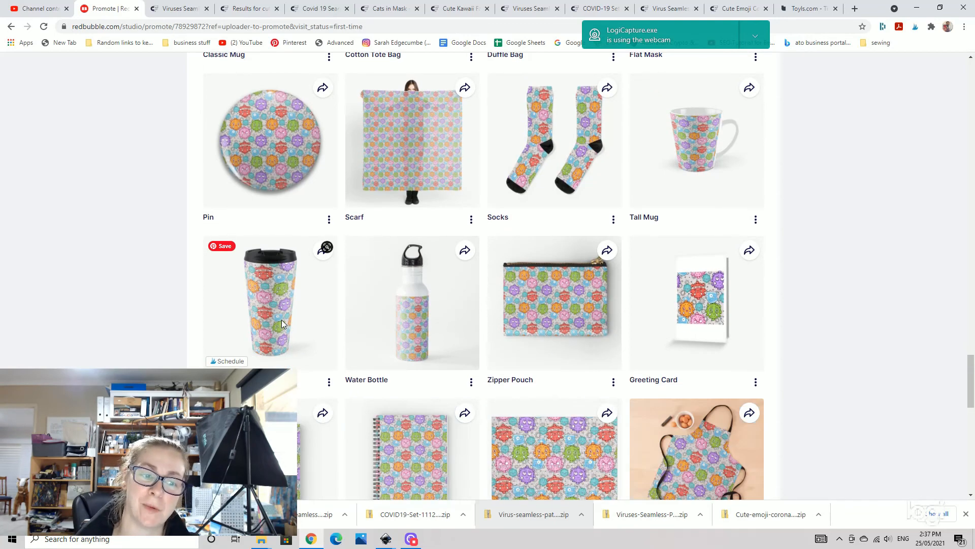
pyautogui.scroll(-4, 281, 319)
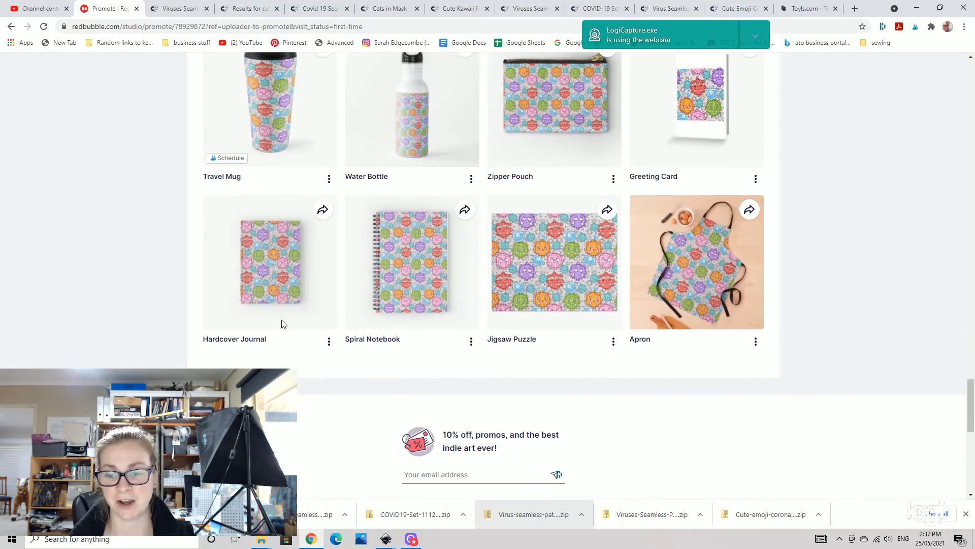
pyautogui.scroll(-3, 699, 316)
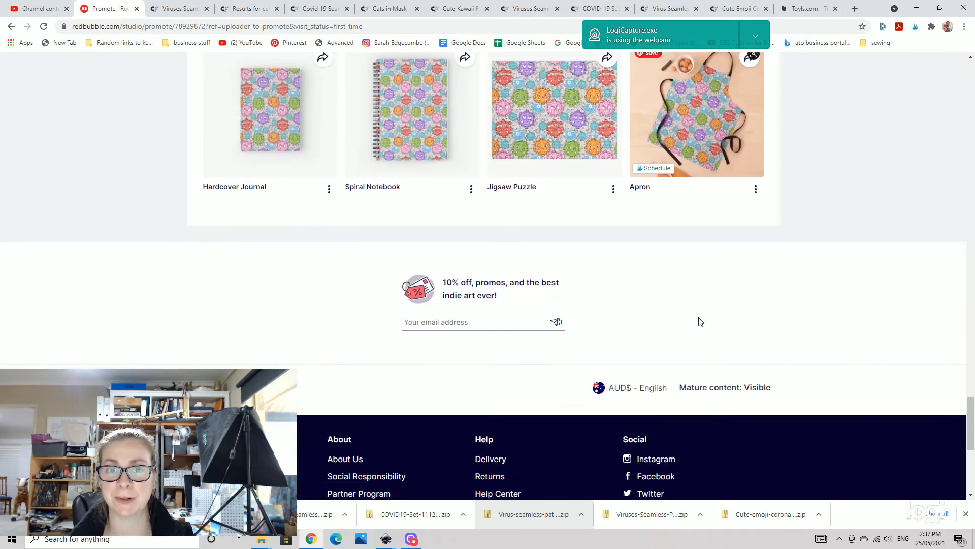
pyautogui.moveTo(423, 541)
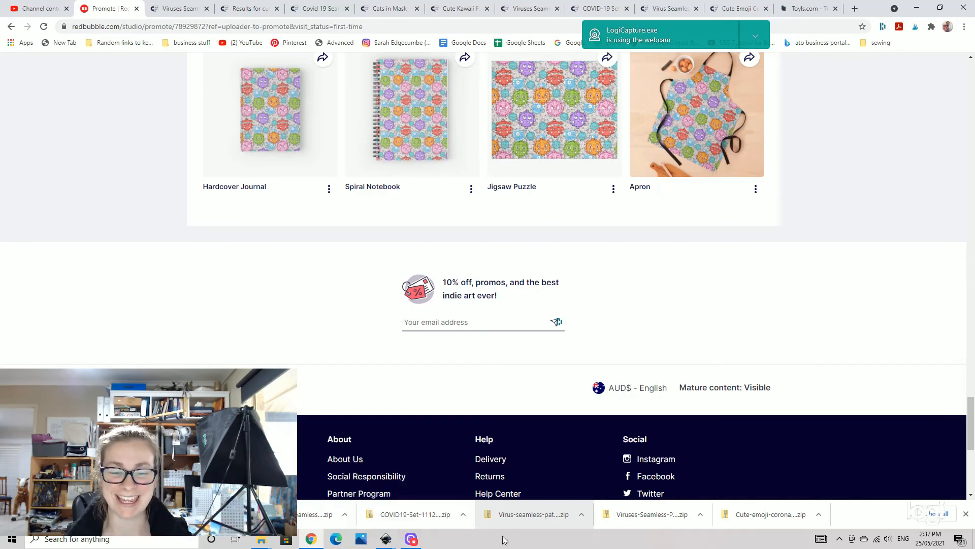
pyautogui.click(411, 540)
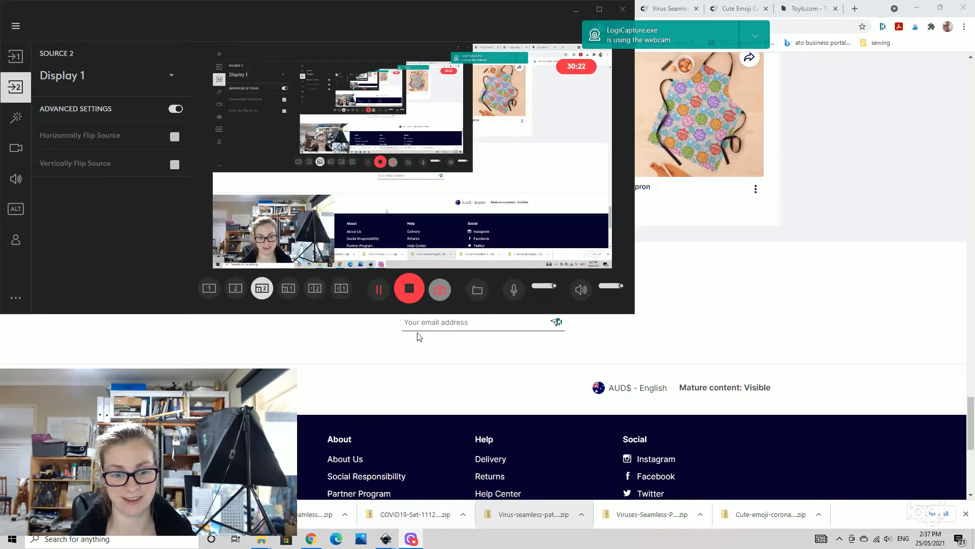
pyautogui.click(410, 288)
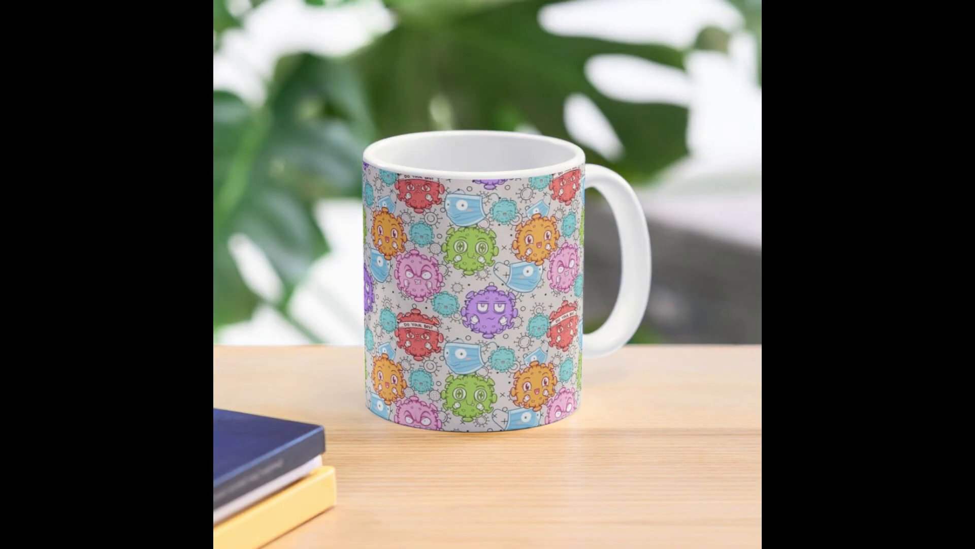